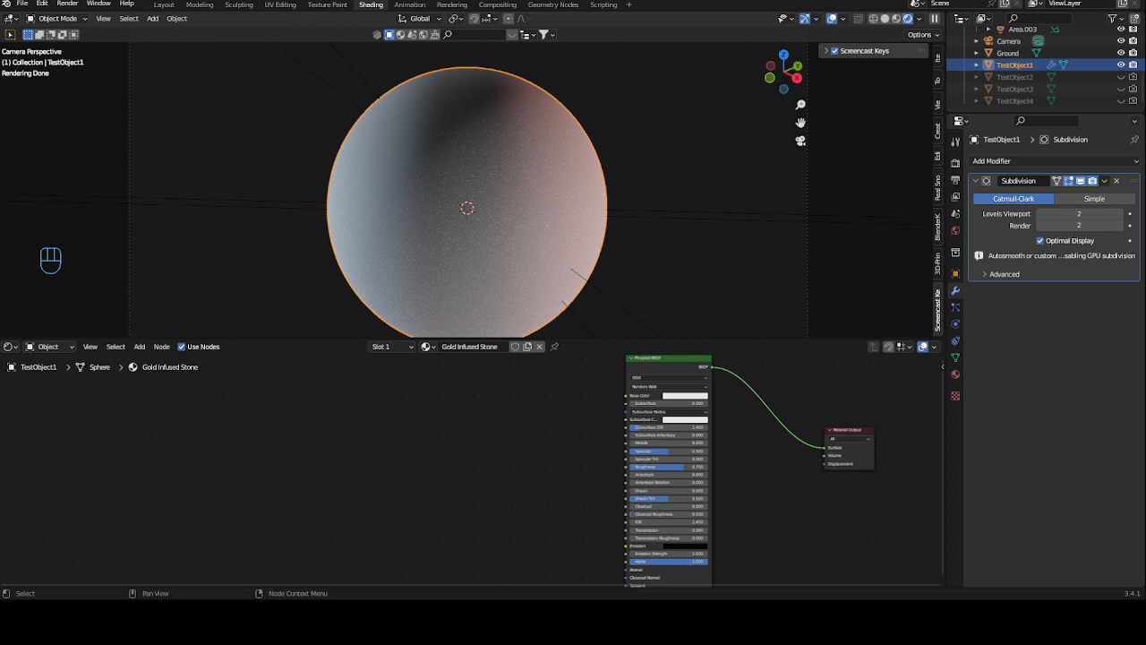
# Add a Musgrave Texture node in the empty area beside the Principled BSDF
pyautogui.moveTo(421, 467); pyautogui.dragTo(469, 429, button='middle')
pyautogui.scroll(2, 420, 453)
pyautogui.hotkey('shift', 'a')
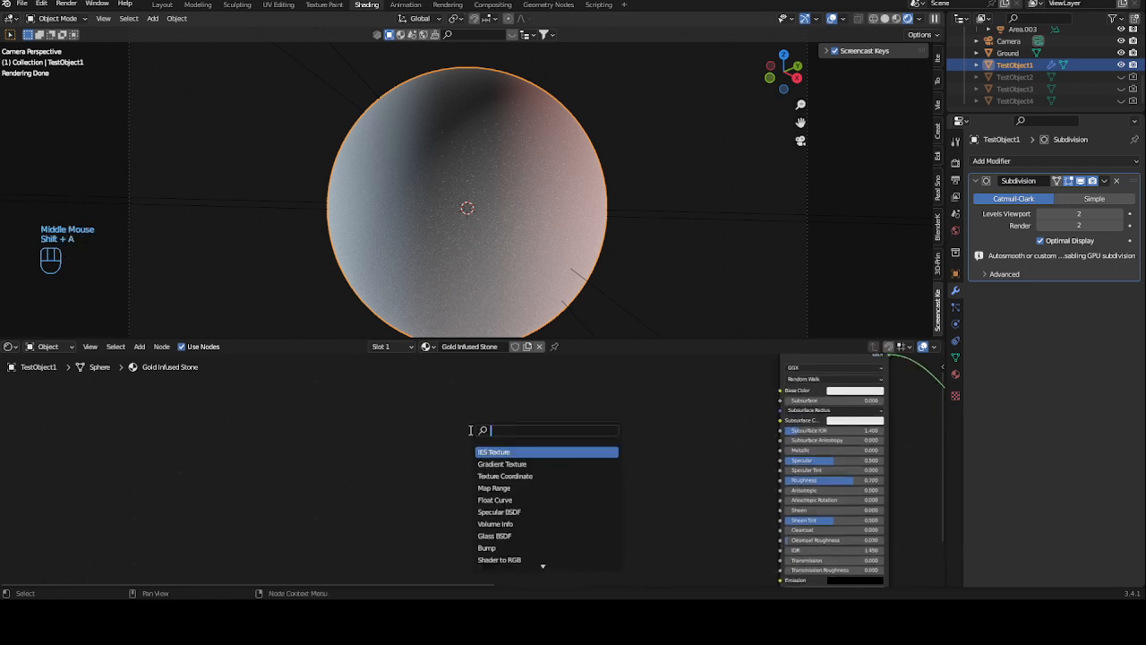
pyautogui.write('mus')
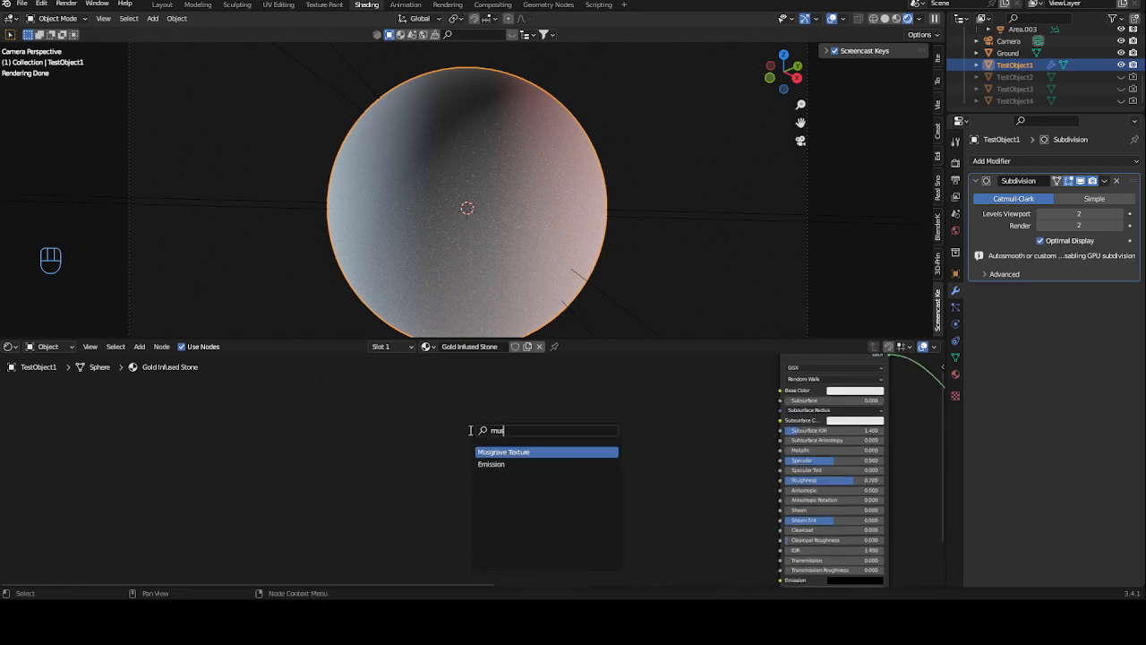
pyautogui.click(526, 452)
pyautogui.click(522, 441)
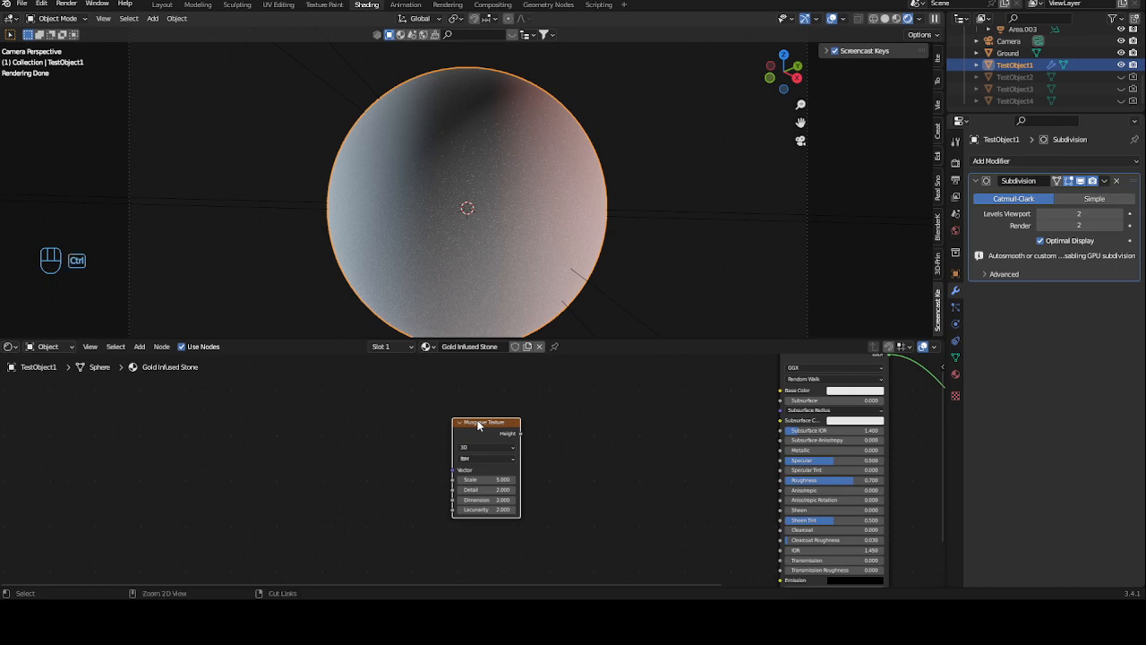
# Generate the Musgrave Texture's coordinate setup, delete the Mapping node and move the Musgrave Texture closer to the Texture Coordinate node
pyautogui.hotkey('ctrl', 't')
pyautogui.click(402, 447)
pyautogui.press('Delete')
pyautogui.moveTo(484, 426); pyautogui.dragTo(429, 439)
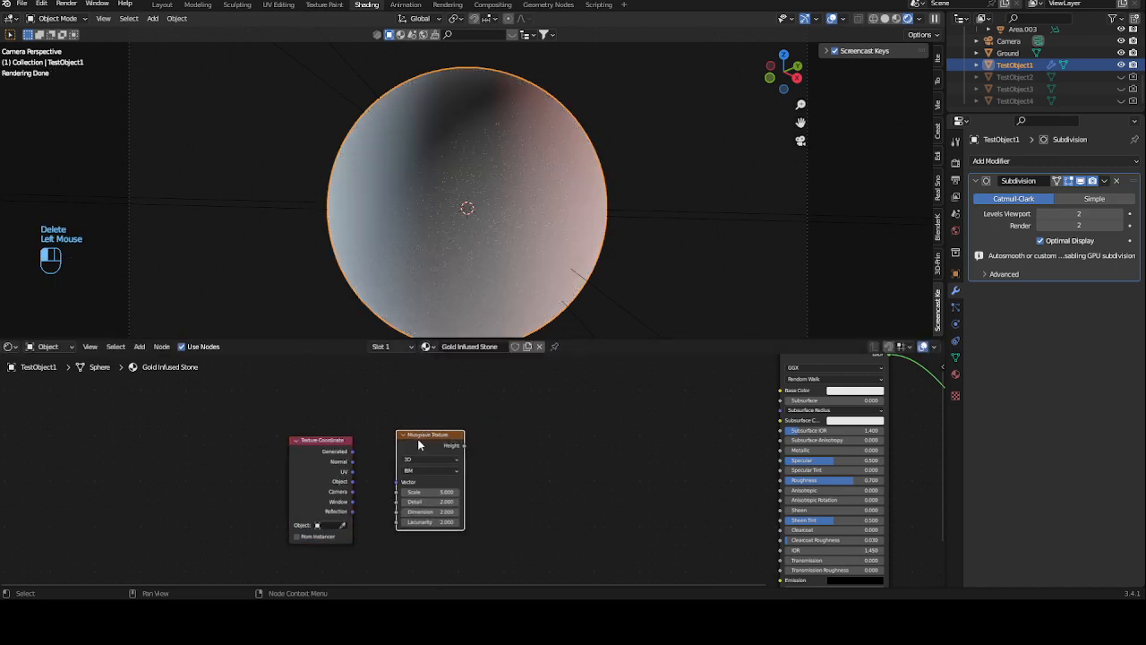
# Connect the Object coordinates to the Musgrave Texture's Vector input and move both nodes farther from the Principled BSDF
pyautogui.keyDown('ctrl'); pyautogui.moveTo(421, 452); pyautogui.dragTo(421, 421, button='middle'); pyautogui.keyUp('ctrl')
pyautogui.moveTo(324, 484); pyautogui.dragTo(394, 491)
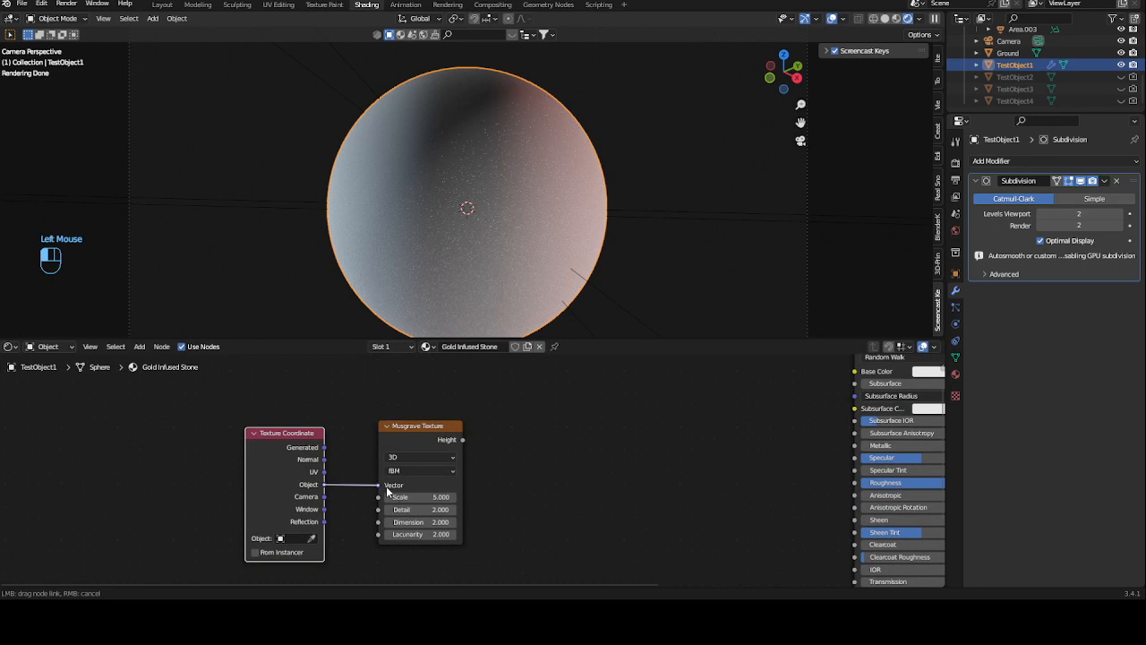
pyautogui.scroll(-2, 471, 470)
pyautogui.click(448, 464)
pyautogui.moveTo(450, 462); pyautogui.dragTo(379, 454)
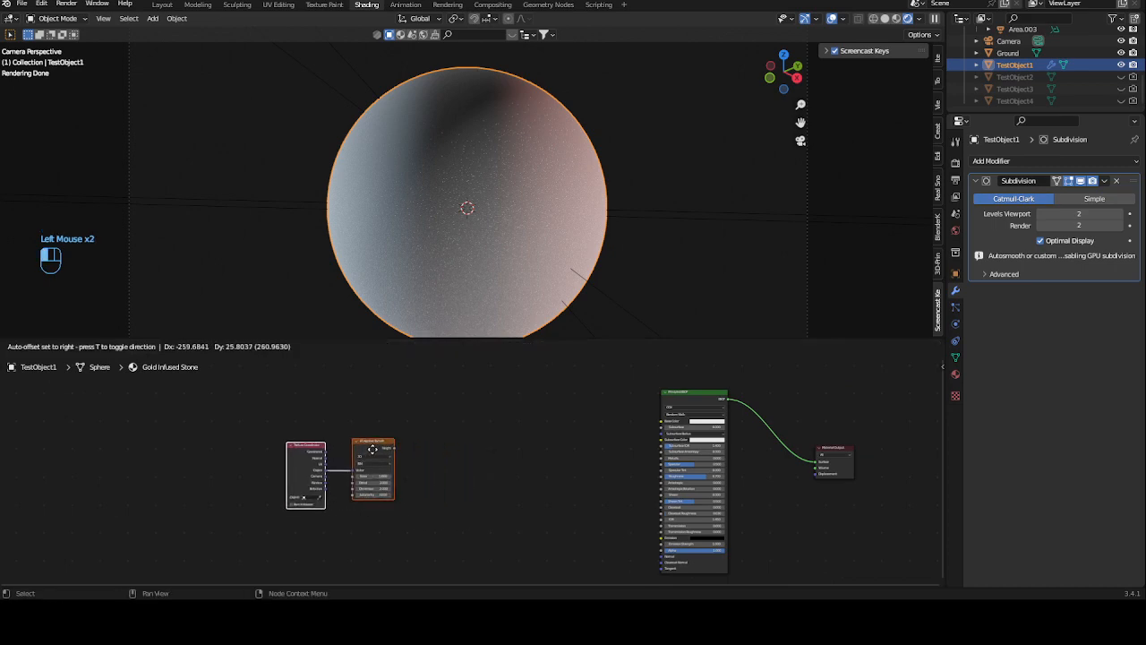
pyautogui.scroll(2, 409, 473)
pyautogui.moveTo(409, 473); pyautogui.dragTo(498, 479, button='middle')
pyautogui.click(501, 474)
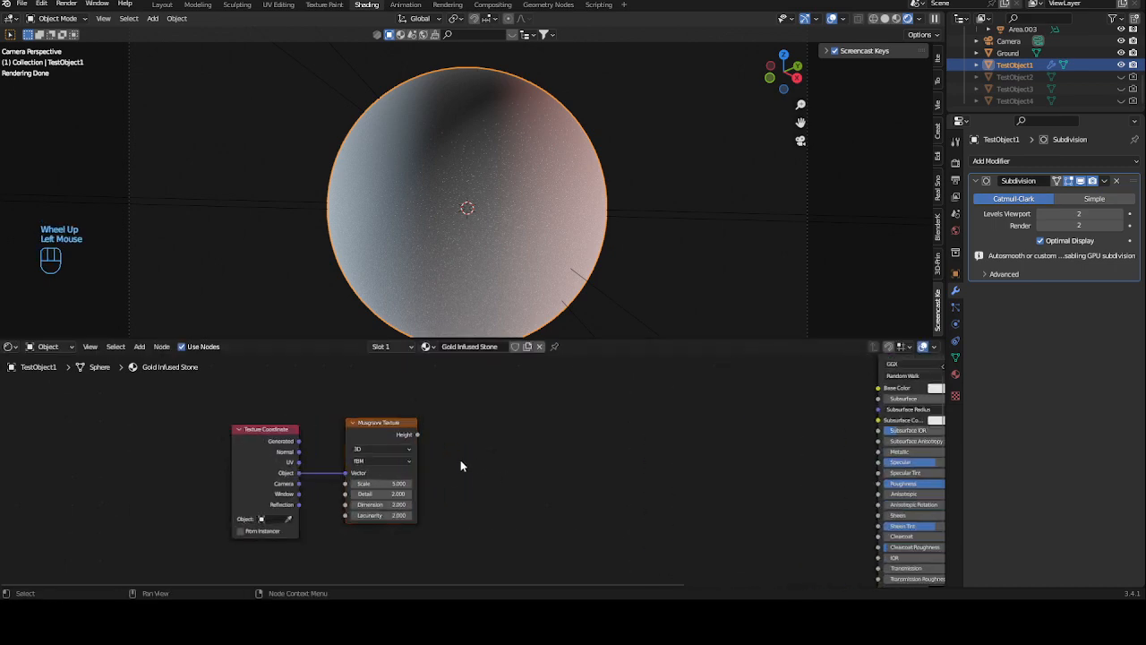
# Preview the Musgrave Texture on the sphere and set its scale to 7, detail to 15 and dimension to 0.5
pyautogui.keyDown('ctrl'); pyautogui.keyDown('shift'); pyautogui.click(395, 424); pyautogui.keyUp('shift'); pyautogui.keyUp('ctrl')
pyautogui.keyDown('ctrl'); pyautogui.moveTo(452, 465); pyautogui.dragTo(458, 431, button='middle'); pyautogui.keyUp('ctrl')
pyautogui.click(379, 485)
pyautogui.write('7')
pyautogui.press('Return')
pyautogui.moveTo(357, 501); pyautogui.dragTo(378, 500)
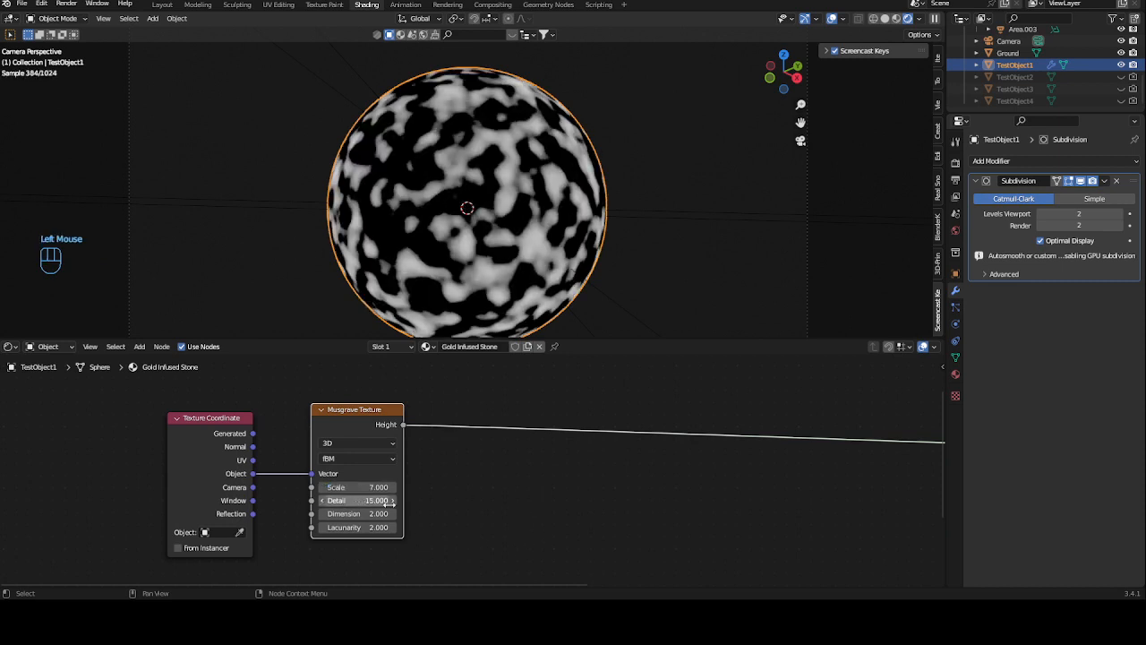
pyautogui.keyDown('ctrl'); pyautogui.moveTo(406, 530); pyautogui.dragTo(407, 511, button='middle'); pyautogui.keyUp('ctrl')
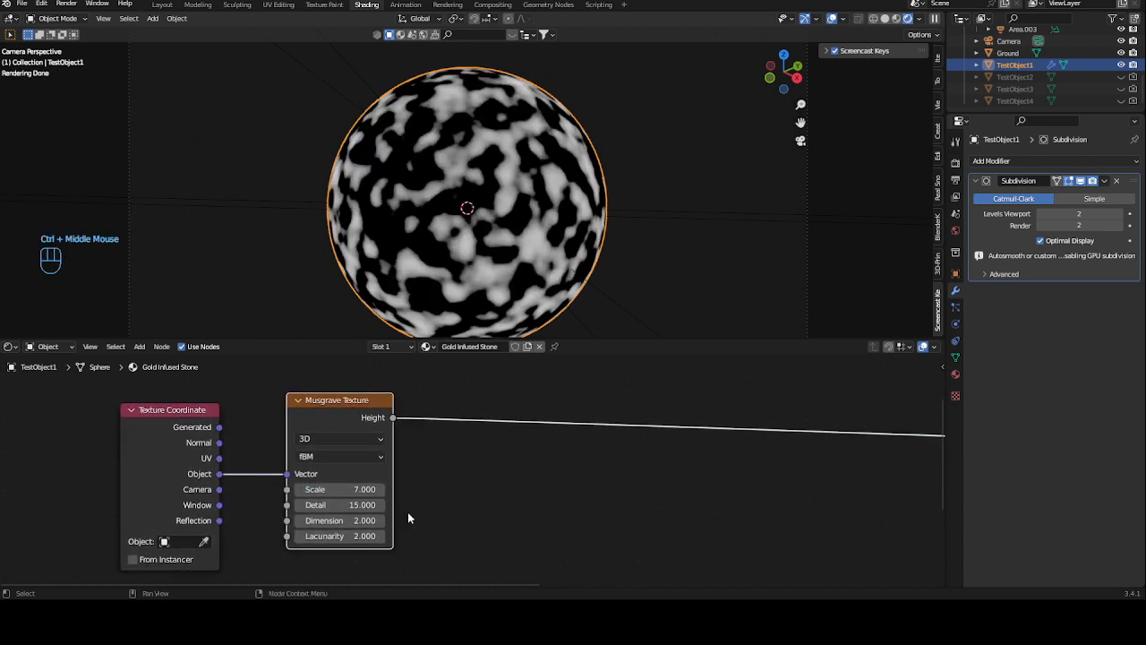
pyautogui.click(342, 522)
pyautogui.write('0.5')
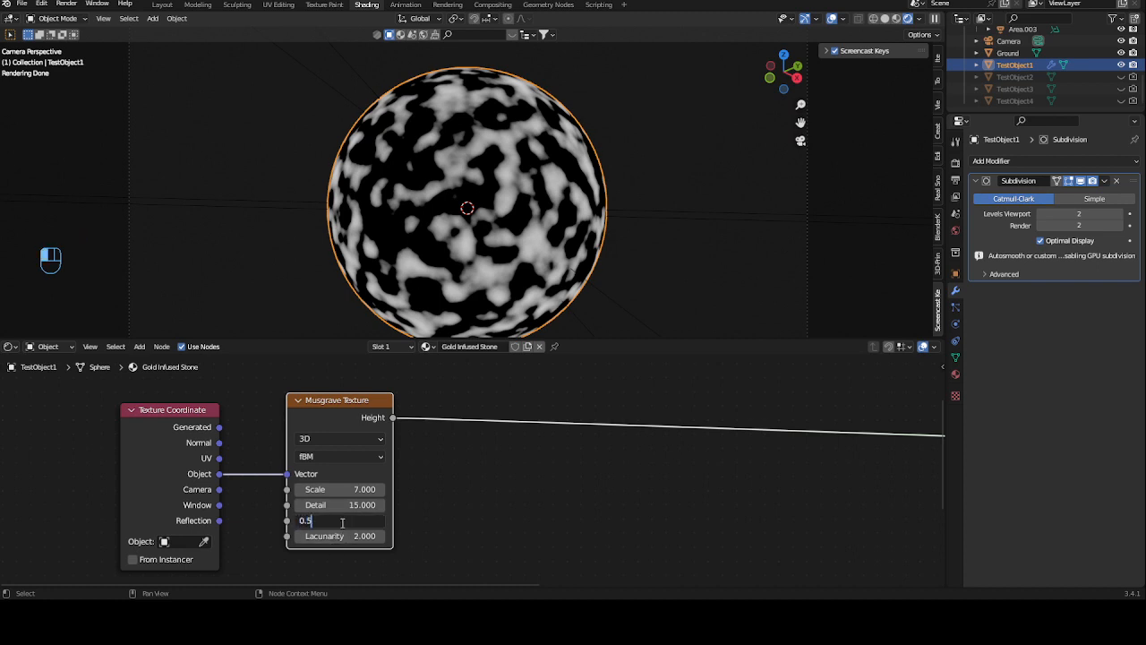
pyautogui.press('Return')
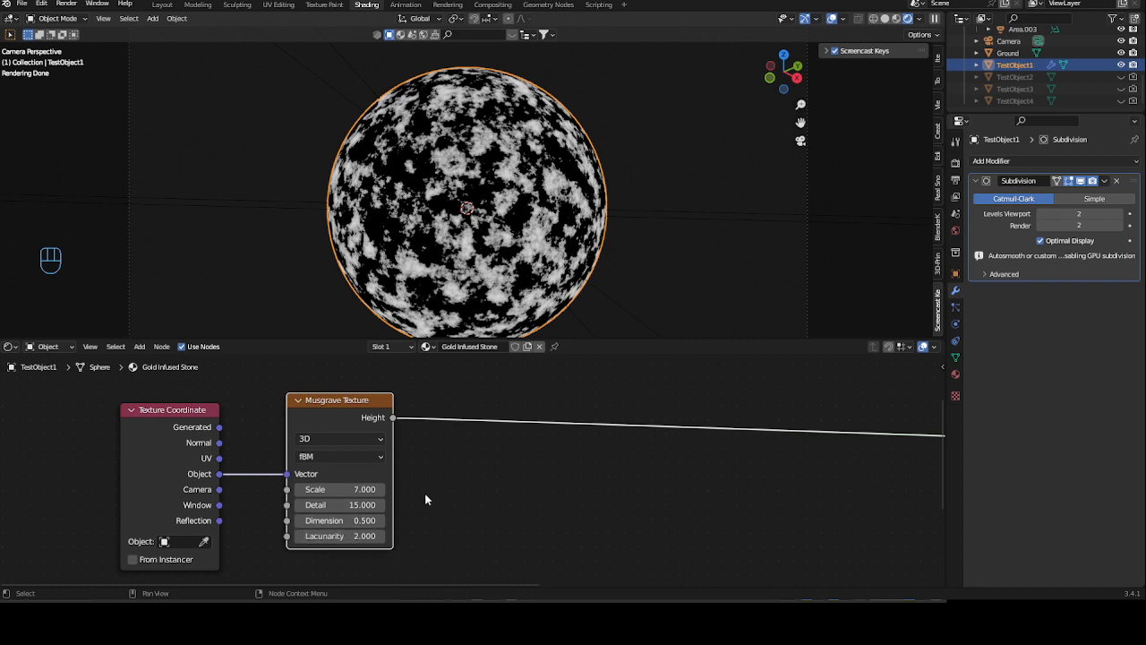
# Add a Noise Texture above the Musgrave Texture and feed its Vector input with the Object coordinates
pyautogui.scroll(-1, 501, 479)
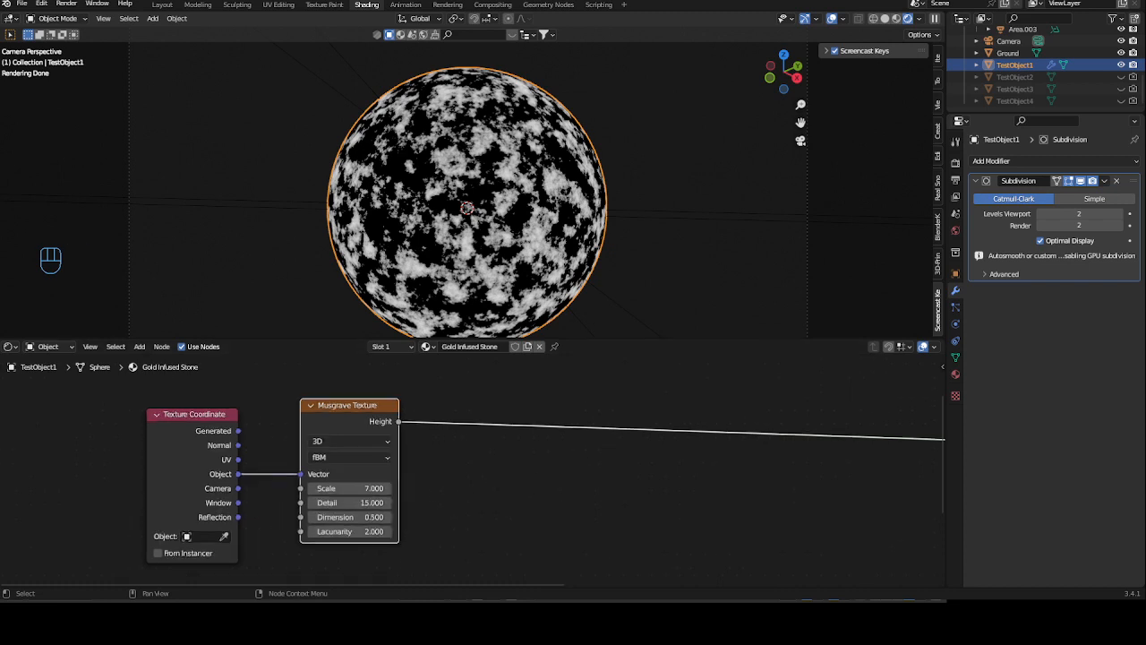
pyautogui.scroll(-2, 419, 422)
pyautogui.hotkey('shift', 'a')
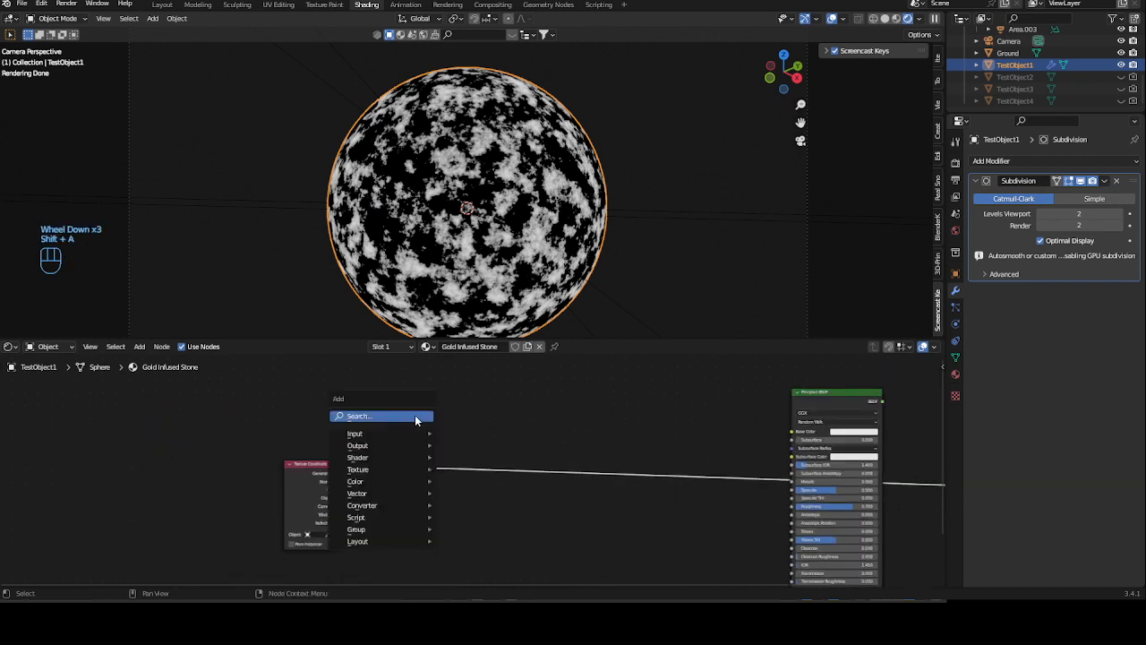
pyautogui.write('no')
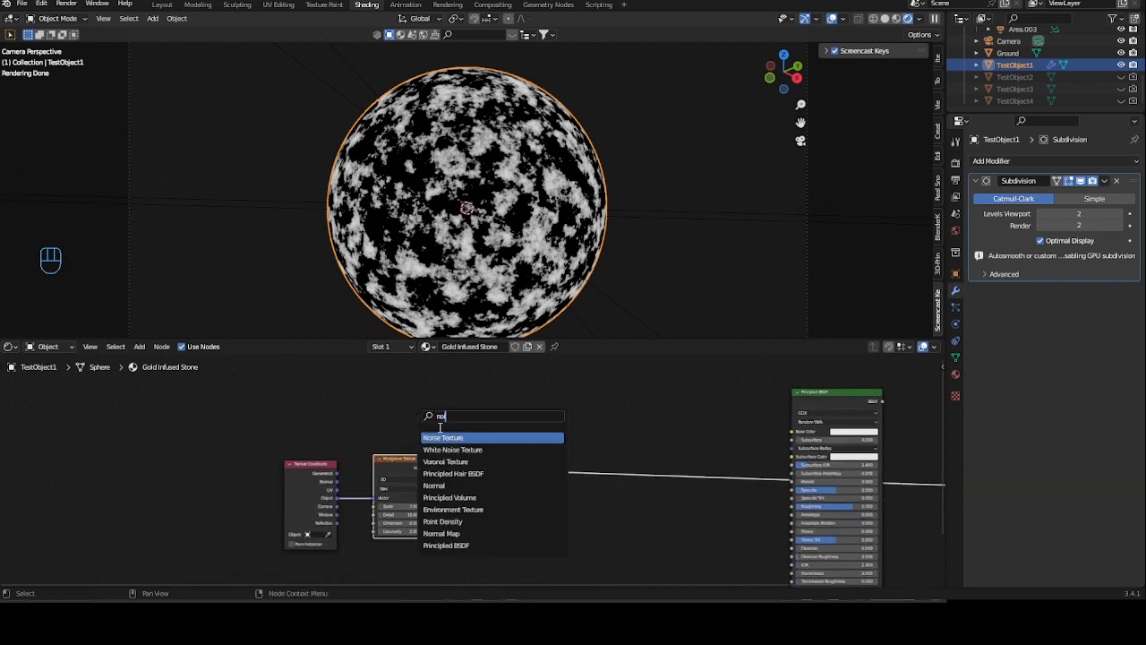
pyautogui.press('Return')
pyautogui.click(400, 390)
pyautogui.moveTo(337, 498); pyautogui.dragTo(375, 414)
# Preview the Noise Texture on the sphere and set its scale to 10 and detail to 15
pyautogui.keyDown('ctrl'); pyautogui.moveTo(375, 413); pyautogui.dragTo(468, 473, button='middle'); pyautogui.keyUp('ctrl')
pyautogui.keyDown('ctrl'); pyautogui.keyDown('shift'); pyautogui.click(386, 387); pyautogui.keyUp('shift'); pyautogui.keyUp('ctrl')
pyautogui.click(359, 444)
pyautogui.write('10')
pyautogui.press('Return')
pyautogui.keyDown('ctrl'); pyautogui.moveTo(439, 477); pyautogui.dragTo(468, 477, button='middle'); pyautogui.keyUp('ctrl')
pyautogui.moveTo(338, 458); pyautogui.dragTo(430, 459)
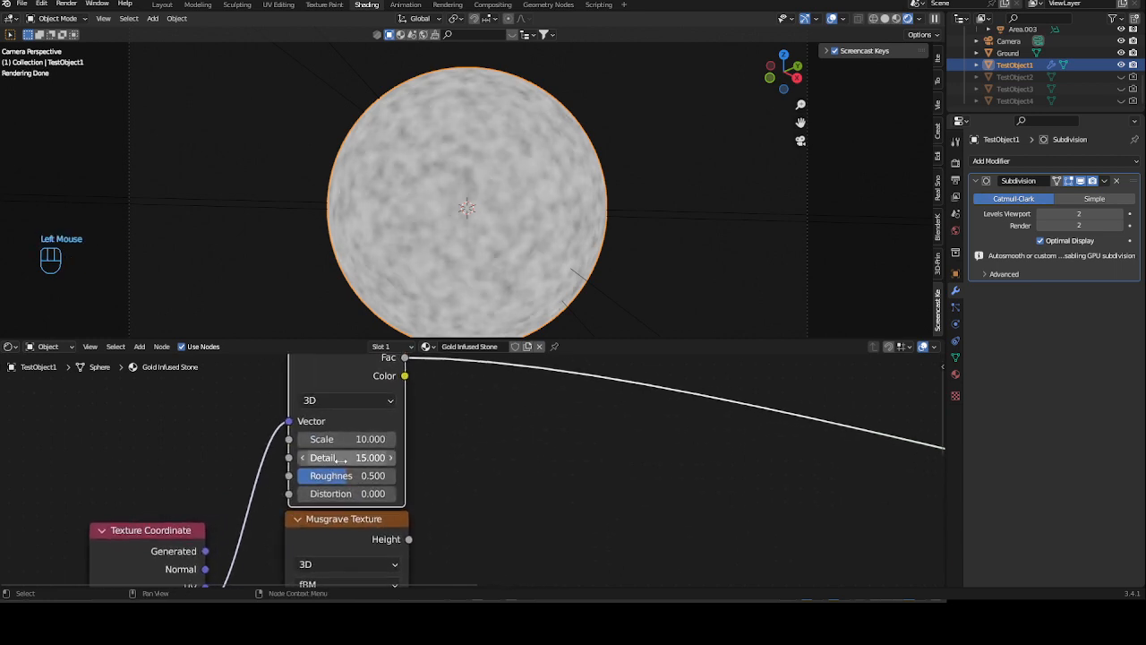
# Set the Noise Texture's roughness to 0.7 and distortion to 0.3
pyautogui.click(362, 480)
pyautogui.write('0.7')
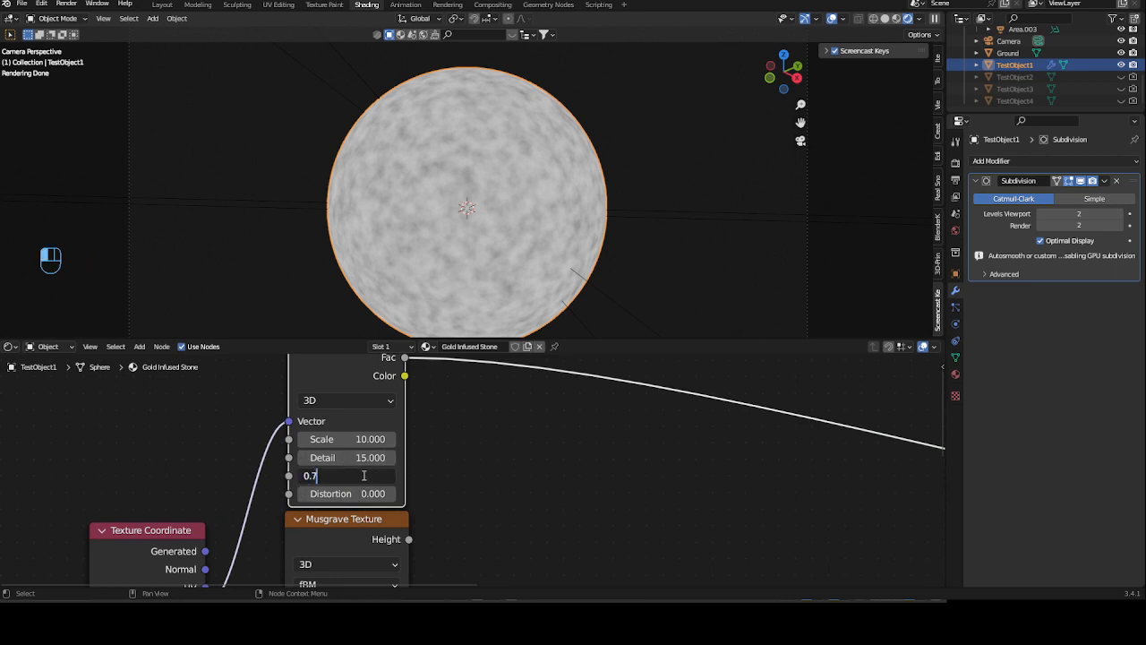
pyautogui.press('Return')
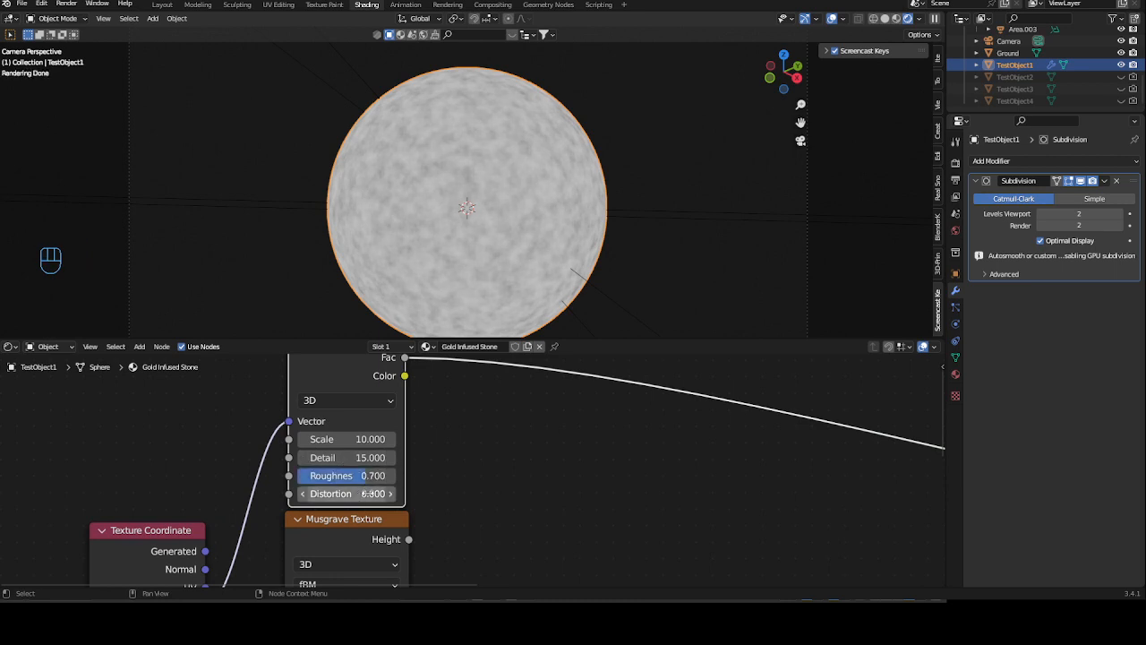
pyautogui.click(372, 494)
pyautogui.write('0.0')
pyautogui.press('BackSpace')
pyautogui.write('3')
pyautogui.press('Return')
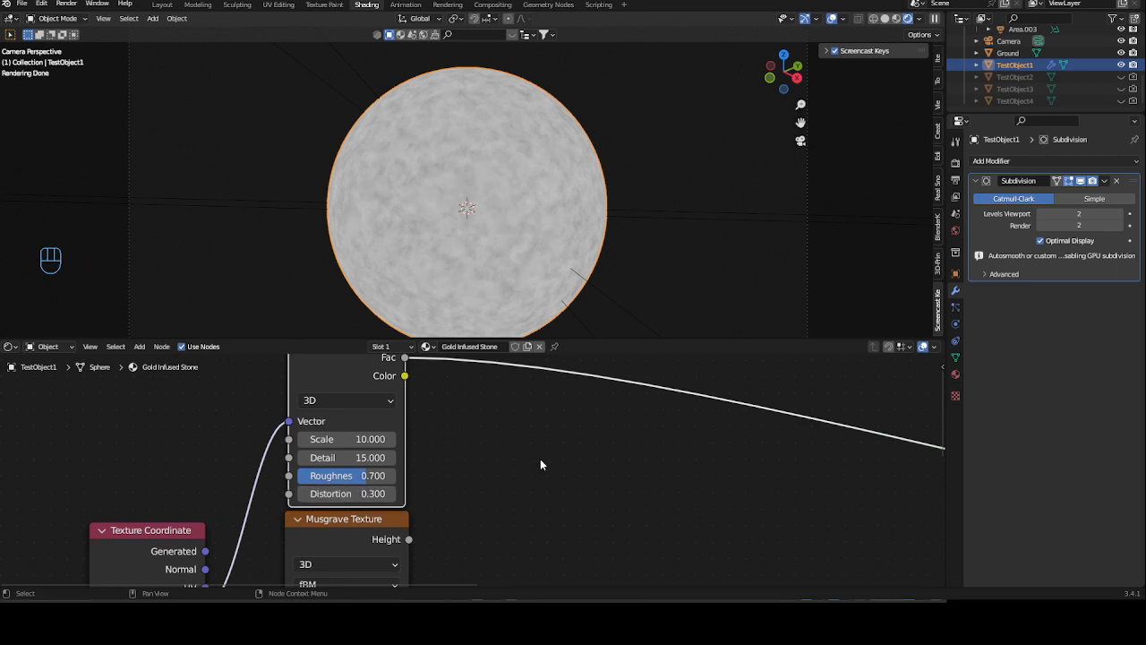
# Duplicate the Noise Texture below the Musgrave Texture and connect the Object coordinates to the copy's Vector input
pyautogui.scroll(-5, 542, 462)
pyautogui.moveTo(556, 540); pyautogui.dragTo(544, 496, button='middle')
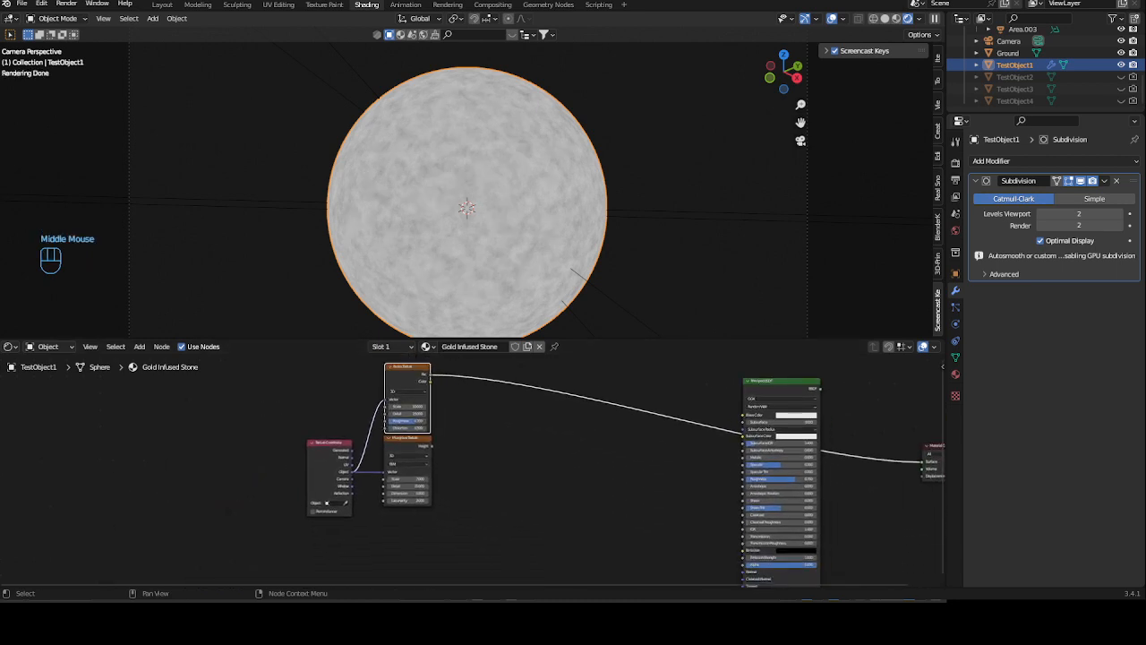
pyautogui.moveTo(424, 390); pyautogui.dragTo(424, 390, button='middle')
pyautogui.scroll(-1, 422, 393)
pyautogui.scroll(3, 415, 382)
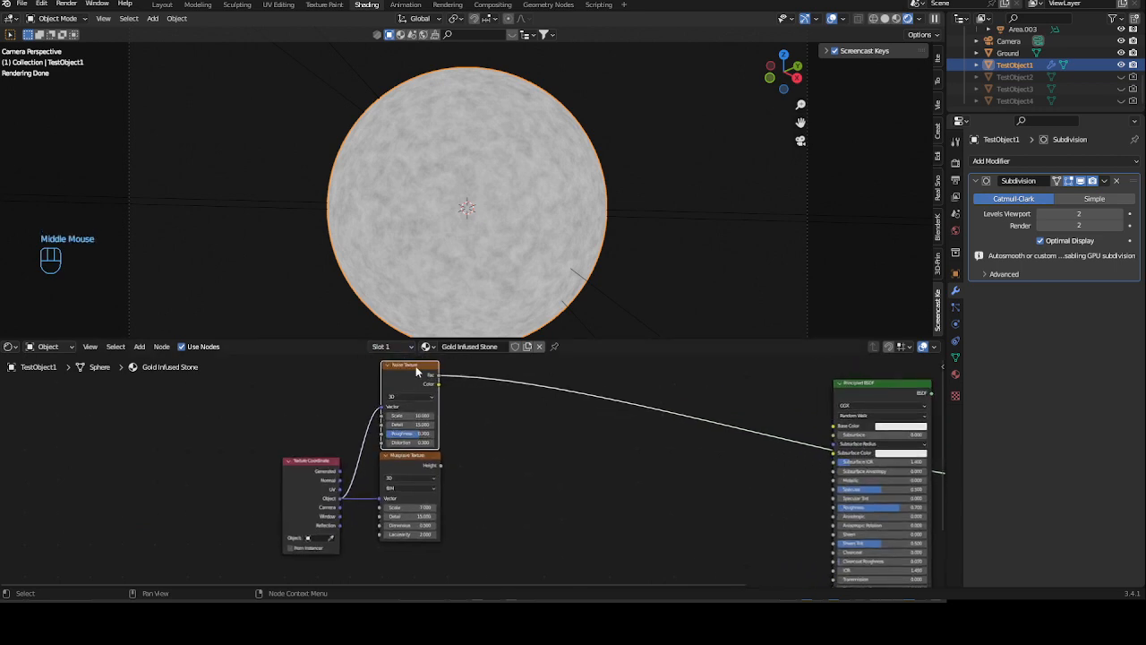
pyautogui.hotkey('shift', 'd')
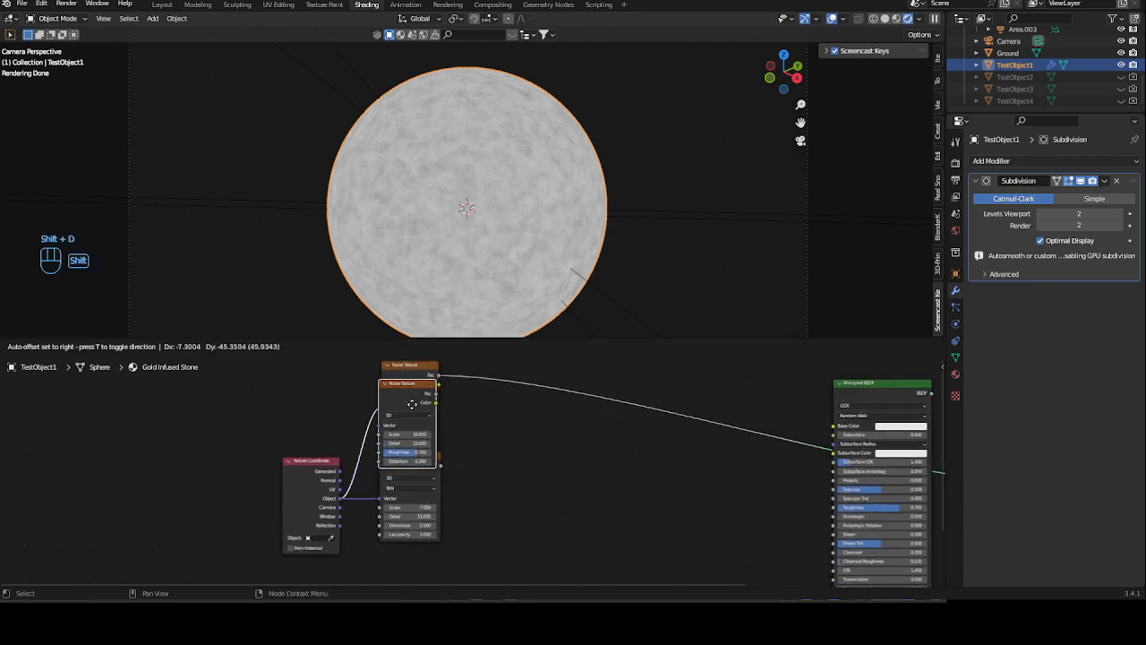
pyautogui.click(415, 551)
pyautogui.moveTo(501, 527); pyautogui.dragTo(498, 471, button='middle')
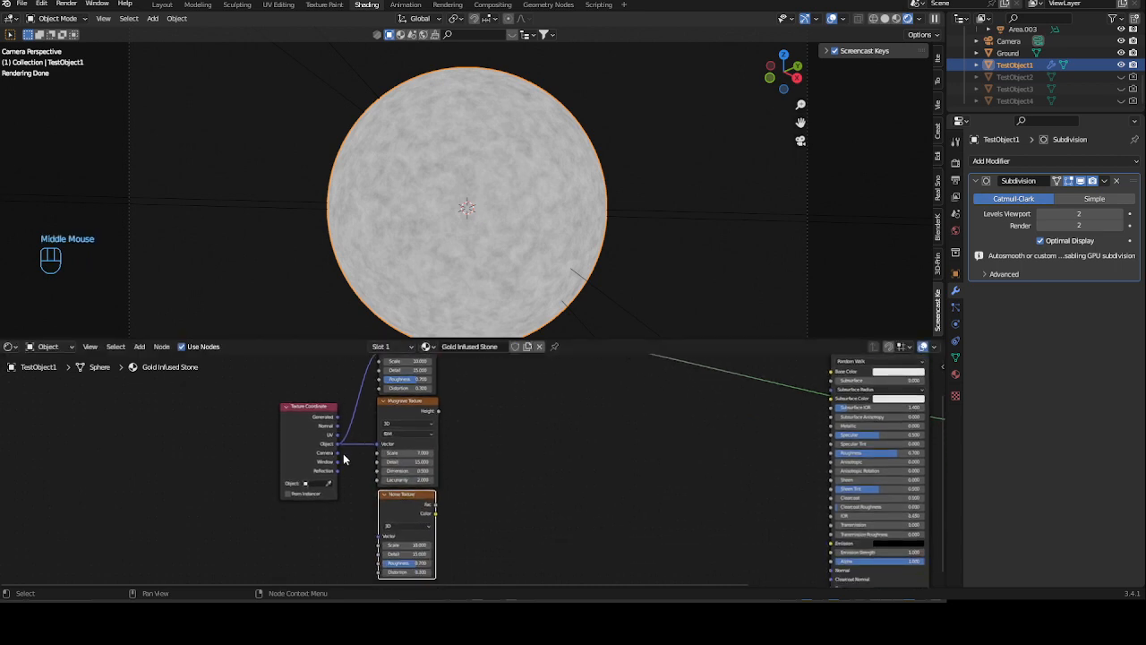
pyautogui.moveTo(337, 445); pyautogui.dragTo(379, 534)
# Set the lower Noise Texture's scale to 6 and roughness to 0.3, and preview it on the sphere
pyautogui.scroll(3, 457, 537)
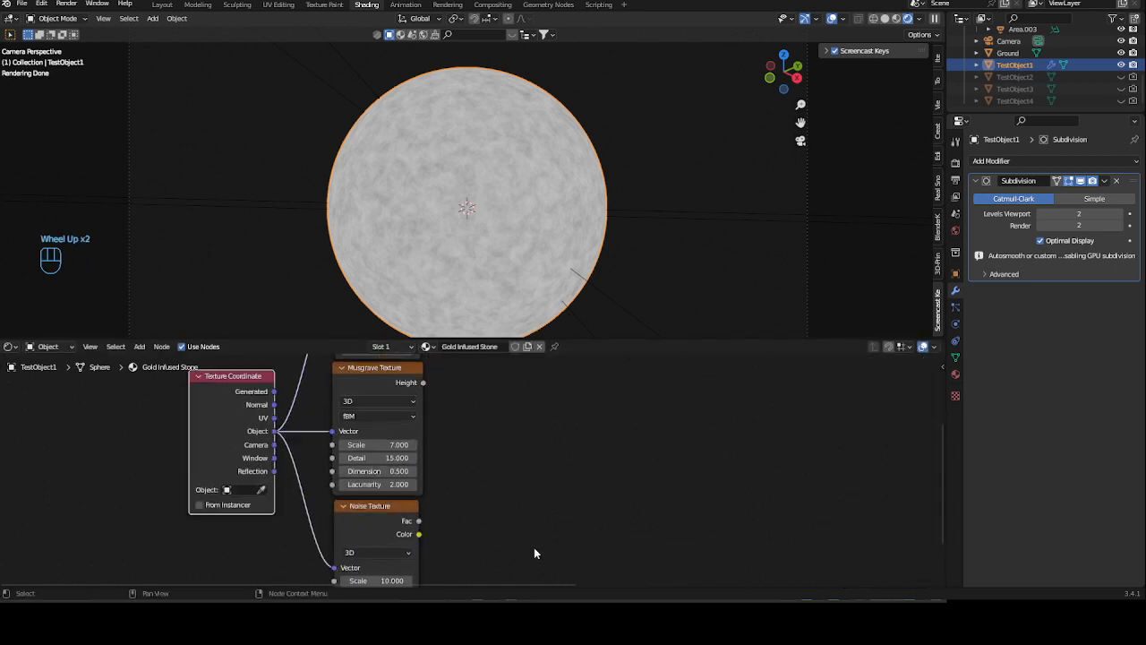
pyautogui.moveTo(534, 548); pyautogui.dragTo(512, 526, button='middle')
pyautogui.click(394, 542)
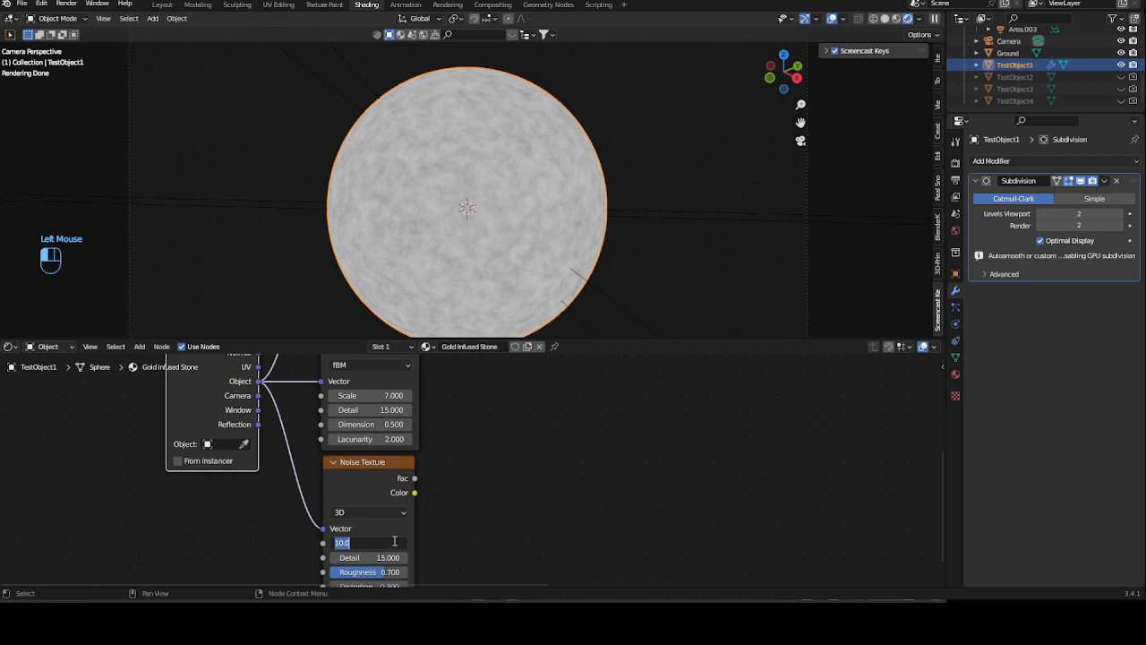
pyautogui.press('BackSpace')
pyautogui.press('Return')
pyautogui.scroll(3, 470, 510)
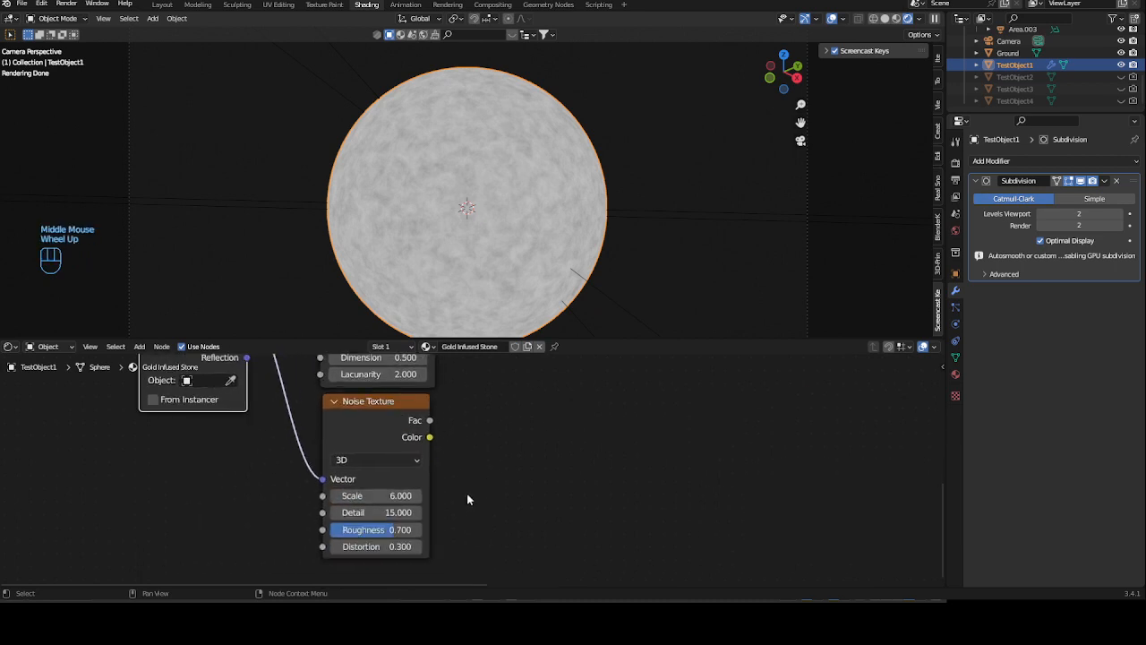
pyautogui.click(398, 529)
pyautogui.press('Return')
pyautogui.moveTo(462, 441); pyautogui.dragTo(463, 455, button='middle')
pyautogui.keyDown('ctrl'); pyautogui.keyDown('shift'); pyautogui.click(383, 421); pyautogui.keyUp('shift'); pyautogui.keyUp('ctrl')
pyautogui.keyDown('ctrl'); pyautogui.moveTo(515, 508); pyautogui.dragTo(413, 502, button='middle'); pyautogui.keyUp('ctrl')
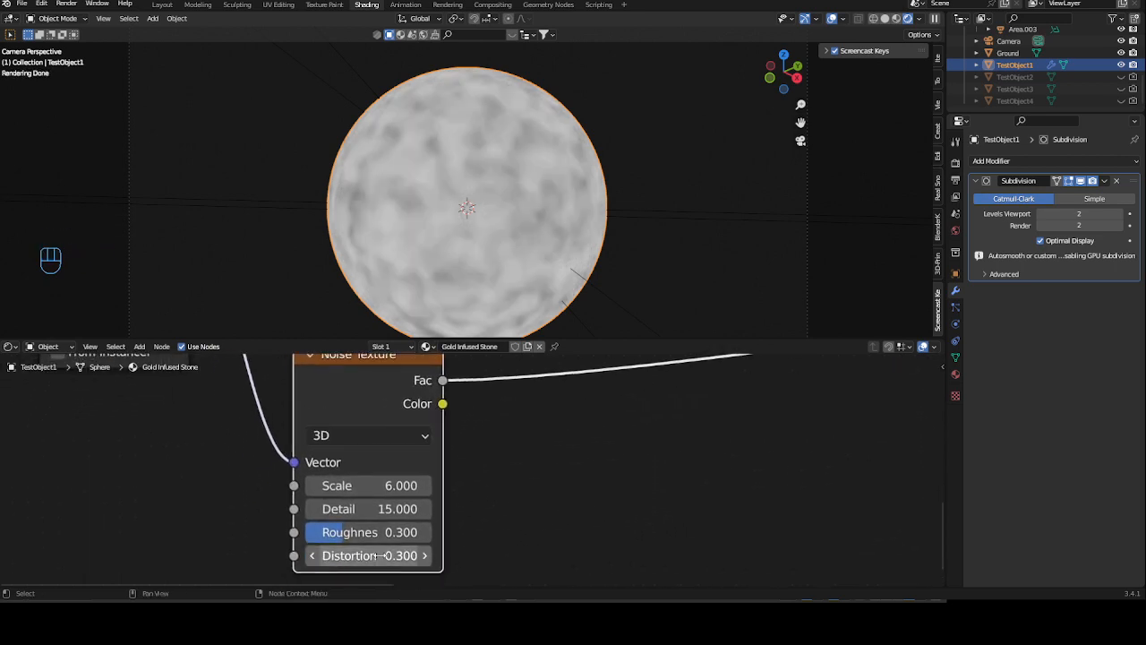
# Insert a ColorRamp node on the link leaving the lower Noise Texture's Fac output
pyautogui.scroll(-2, 609, 451)
pyautogui.moveTo(611, 453); pyautogui.dragTo(522, 520, button='middle')
pyautogui.moveTo(547, 460); pyautogui.dragTo(513, 481, button='middle')
pyautogui.scroll(-3, 502, 437)
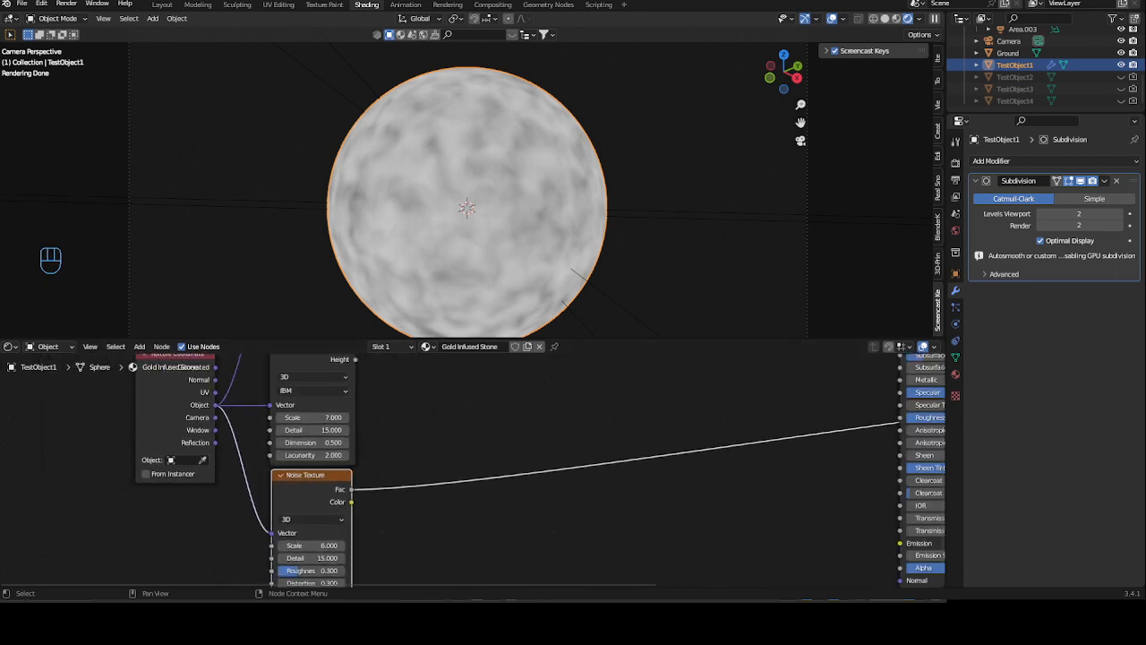
pyautogui.moveTo(547, 387); pyautogui.dragTo(487, 425, button='middle')
pyautogui.hotkey('shift', 'a')
pyautogui.click(490, 427)
pyautogui.write('cl')
pyautogui.press('BackSpace')
pyautogui.write('a')
pyautogui.click(545, 459)
pyautogui.click(391, 524)
pyautogui.keyDown('ctrl'); pyautogui.moveTo(535, 532); pyautogui.dragTo(565, 455, button='middle'); pyautogui.keyUp('ctrl')
pyautogui.keyDown('ctrl'); pyautogui.moveTo(546, 486); pyautogui.dragTo(548, 454, button='middle'); pyautogui.keyUp('ctrl')
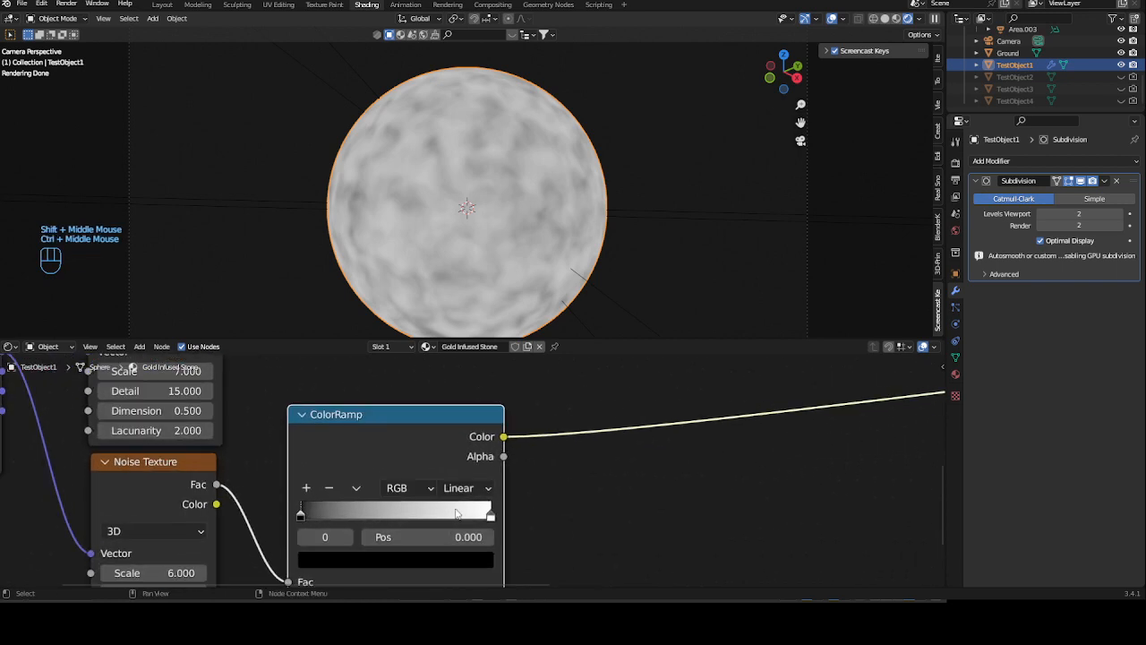
# Sharpen the ColorRamp's contrast by moving the black stop to 0.427 and the white stop just beyond it
pyautogui.moveTo(490, 516); pyautogui.dragTo(419, 516)
pyautogui.moveTo(294, 518); pyautogui.dragTo(380, 514)
pyautogui.click(303, 516)
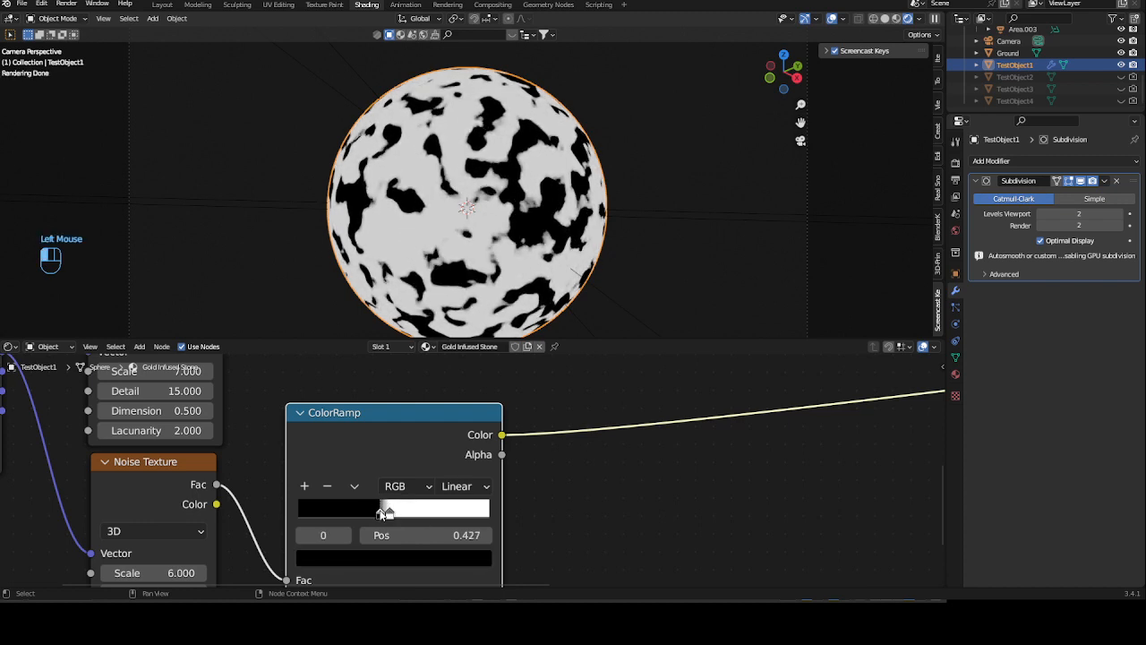
# Combine the Musgrave Texture's Height and the ColorRamp's Color in a Mix node, then expand and reposition that node
pyautogui.scroll(-2, 564, 377)
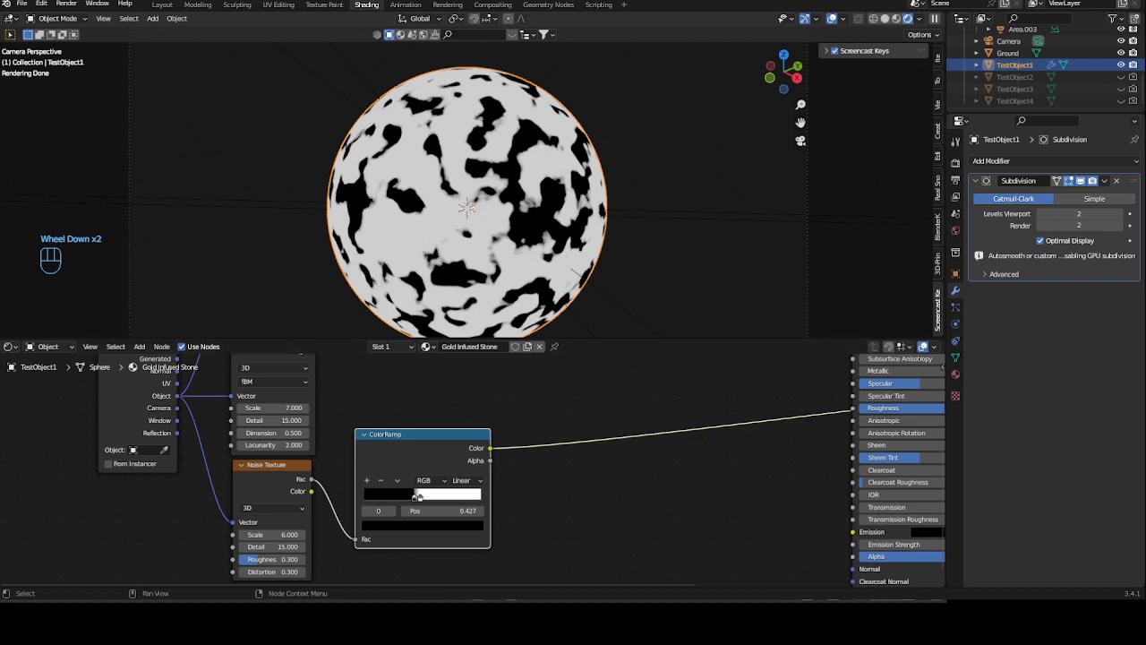
pyautogui.moveTo(391, 417); pyautogui.dragTo(399, 443, button='middle')
pyautogui.click(450, 472)
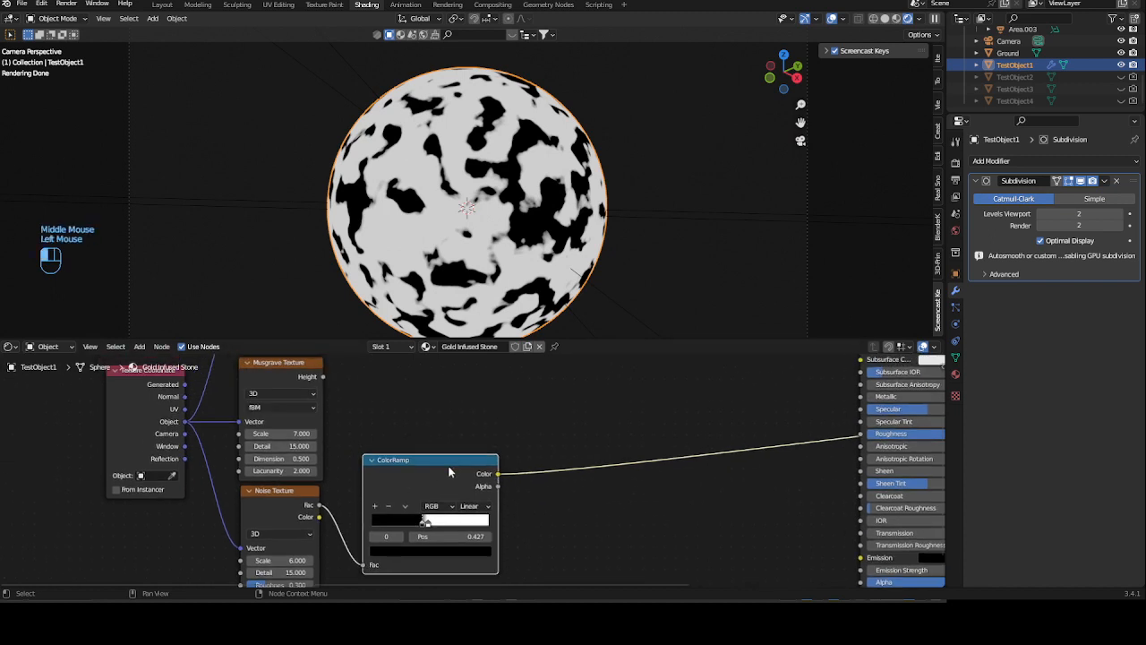
pyautogui.keyDown('shift'); pyautogui.click(294, 366); pyautogui.keyUp('shift')
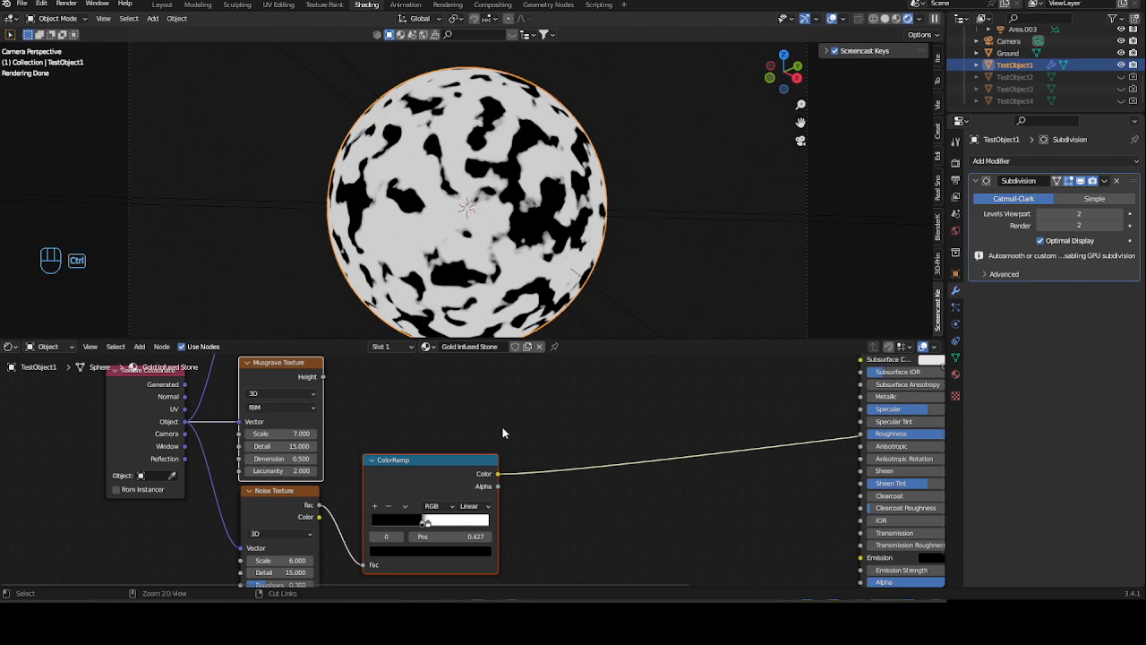
pyautogui.press('ctrl+KP_0')
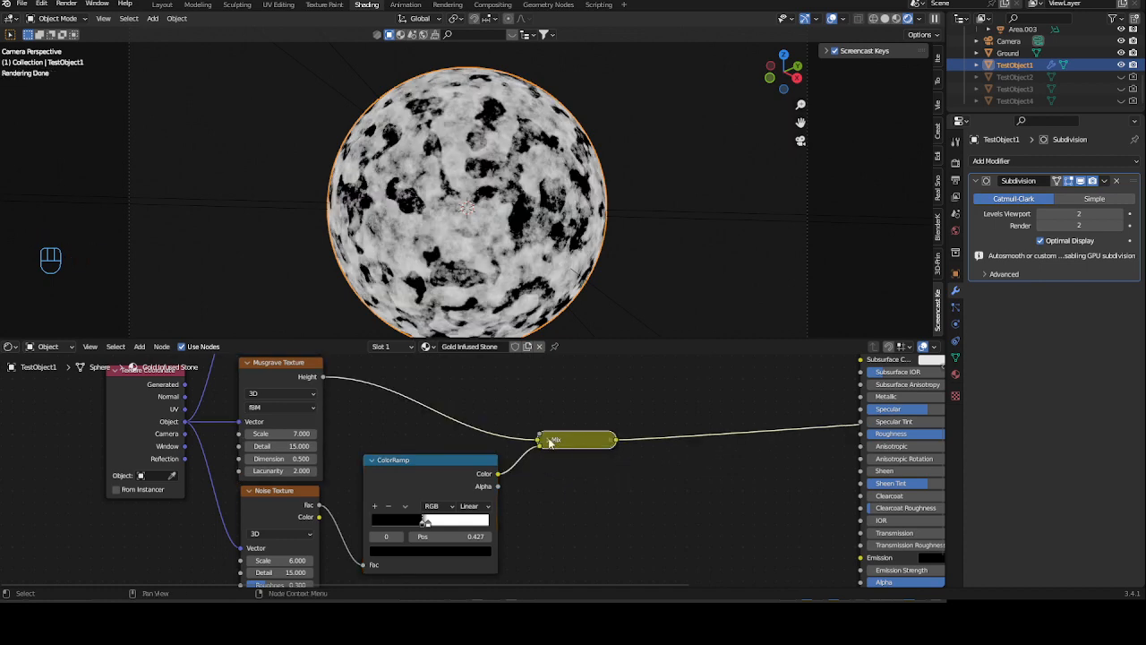
pyautogui.click(551, 440)
pyautogui.moveTo(552, 440); pyautogui.dragTo(567, 381)
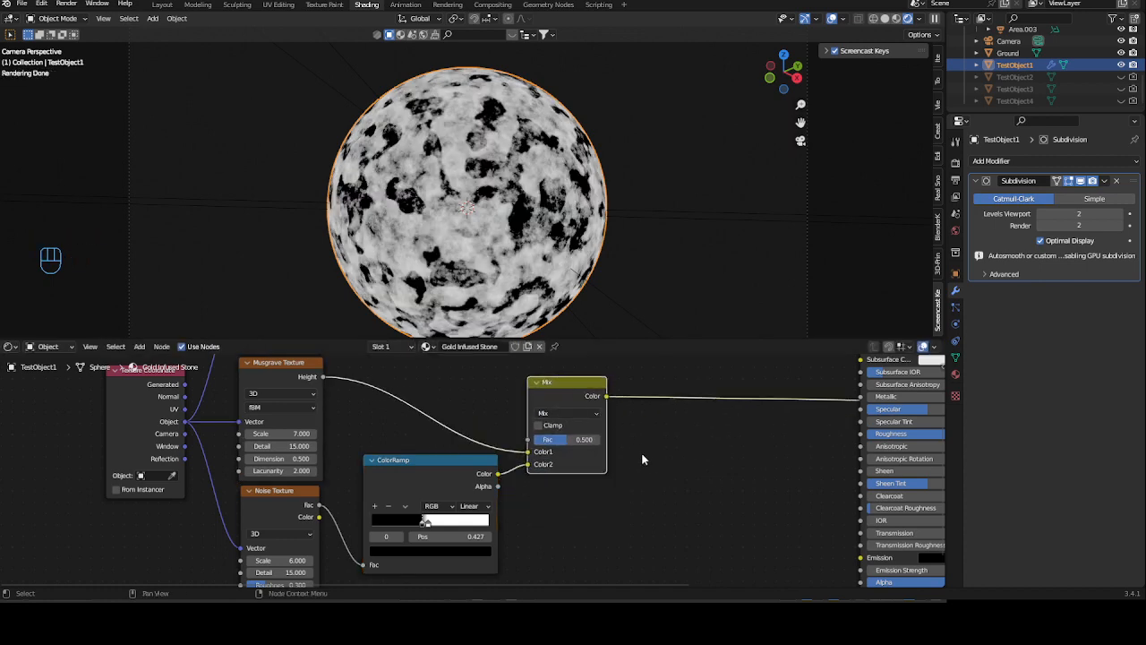
# Set the Mix node's blending mode to Darken and its factor to 1.000
pyautogui.scroll(2, 585, 466)
pyautogui.click(564, 408)
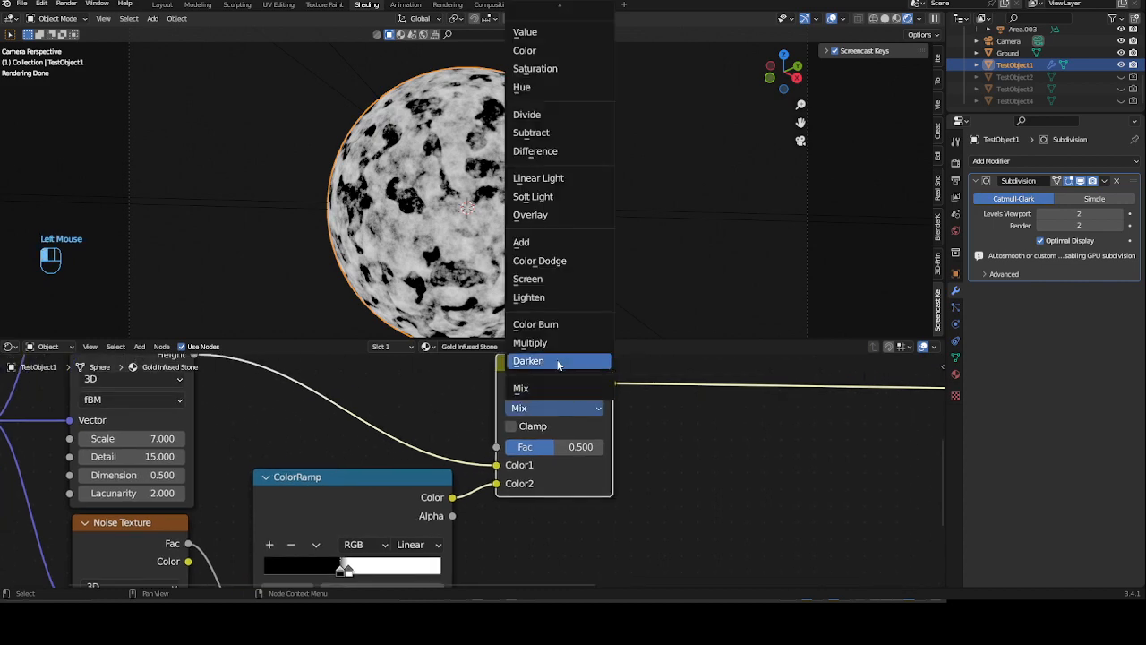
pyautogui.click(558, 361)
pyautogui.moveTo(561, 446); pyautogui.dragTo(608, 450)
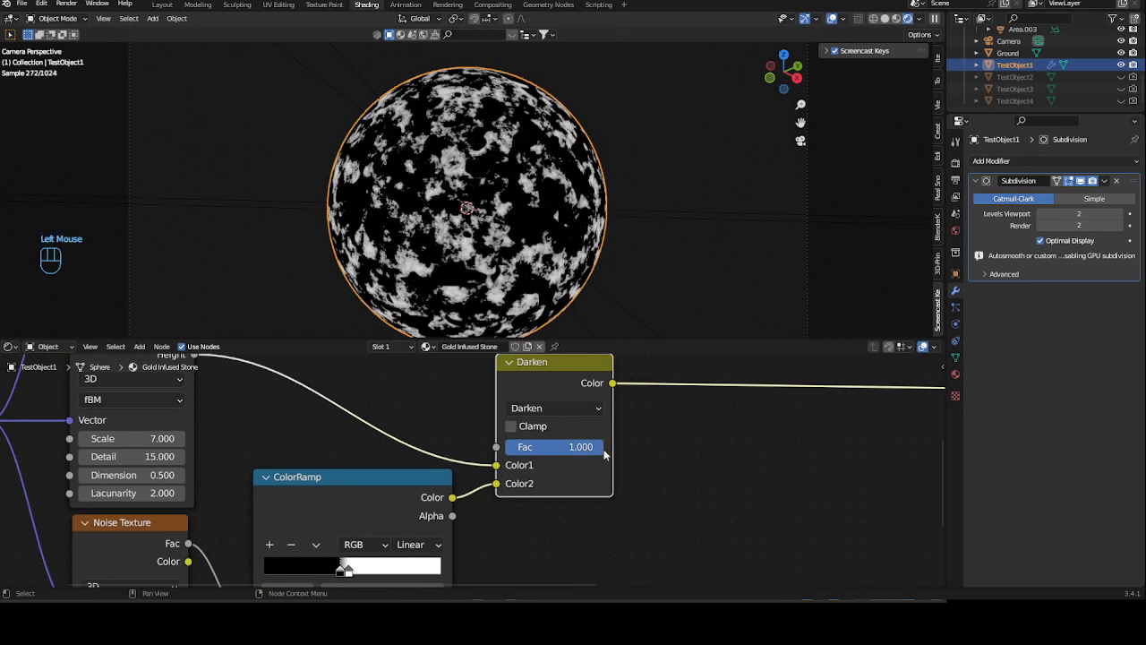
pyautogui.keyDown('ctrl'); pyautogui.moveTo(673, 462); pyautogui.dragTo(542, 456, button='middle'); pyautogui.keyUp('ctrl')
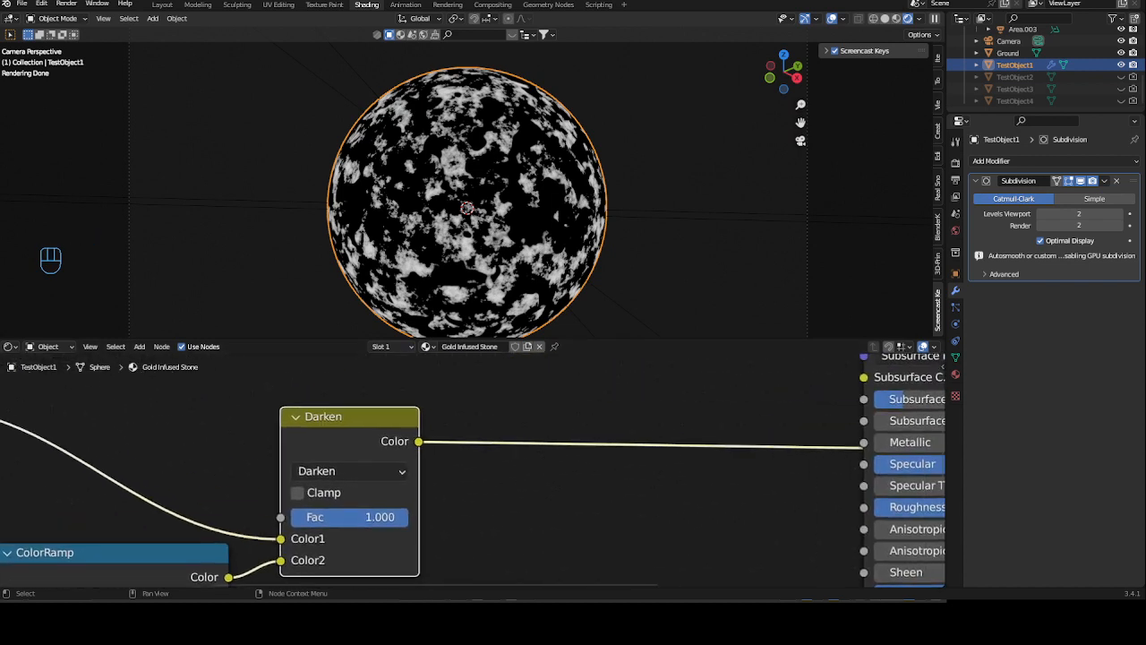
# Combine the upper Noise Texture and the Darken node in a new Mix node, then expand and reposition it
pyautogui.moveTo(386, 490); pyautogui.dragTo(456, 446, button='middle')
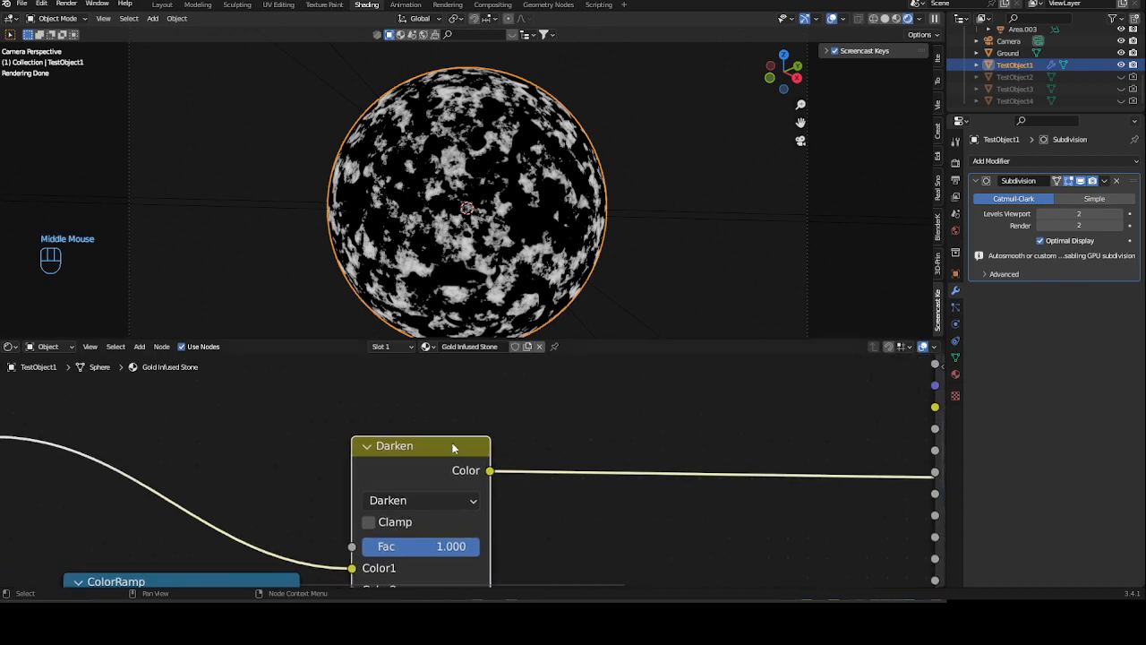
pyautogui.scroll(-4, 456, 445)
pyautogui.click(162, 385)
pyautogui.moveTo(264, 399)
pyautogui.mouseDown(button='middle')
pyautogui.moveTo(272, 418)
pyautogui.moveTo(266, 403)
pyautogui.mouseUp(button='middle')
pyautogui.keyDown('shift'); pyautogui.click(499, 517); pyautogui.keyUp('shift')
pyautogui.keyDown('shift'); pyautogui.moveTo(550, 466); pyautogui.dragTo(556, 444, button='middle'); pyautogui.keyUp('shift')
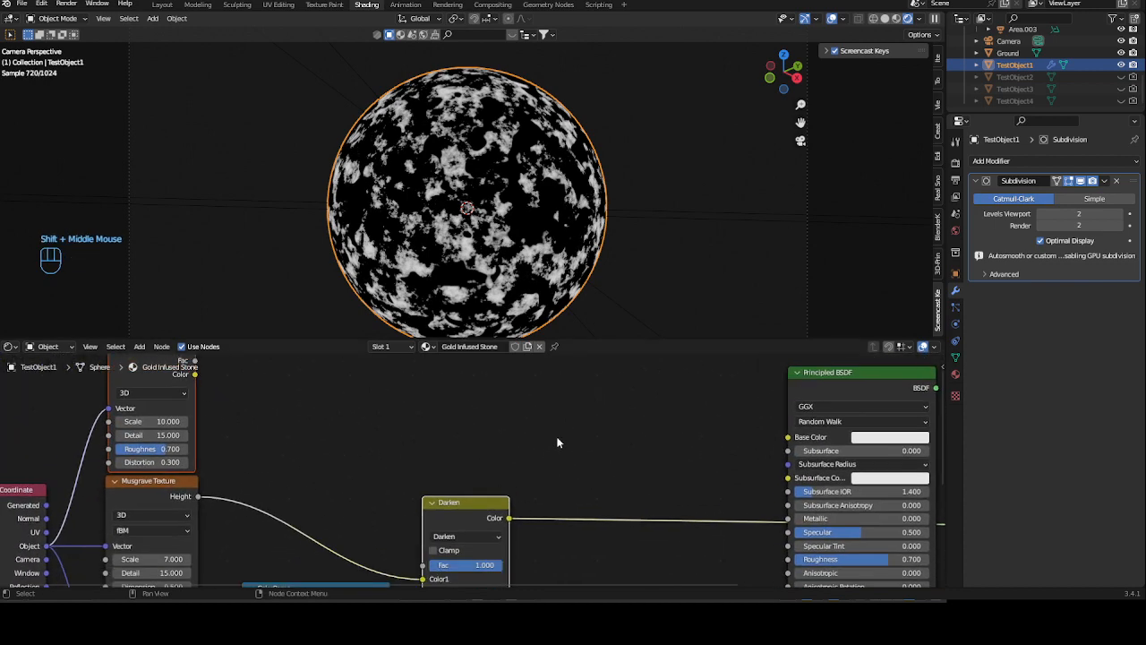
pyautogui.moveTo(335, 439); pyautogui.dragTo(320, 449, button='middle')
pyautogui.moveTo(379, 430); pyautogui.dragTo(404, 426, button='middle')
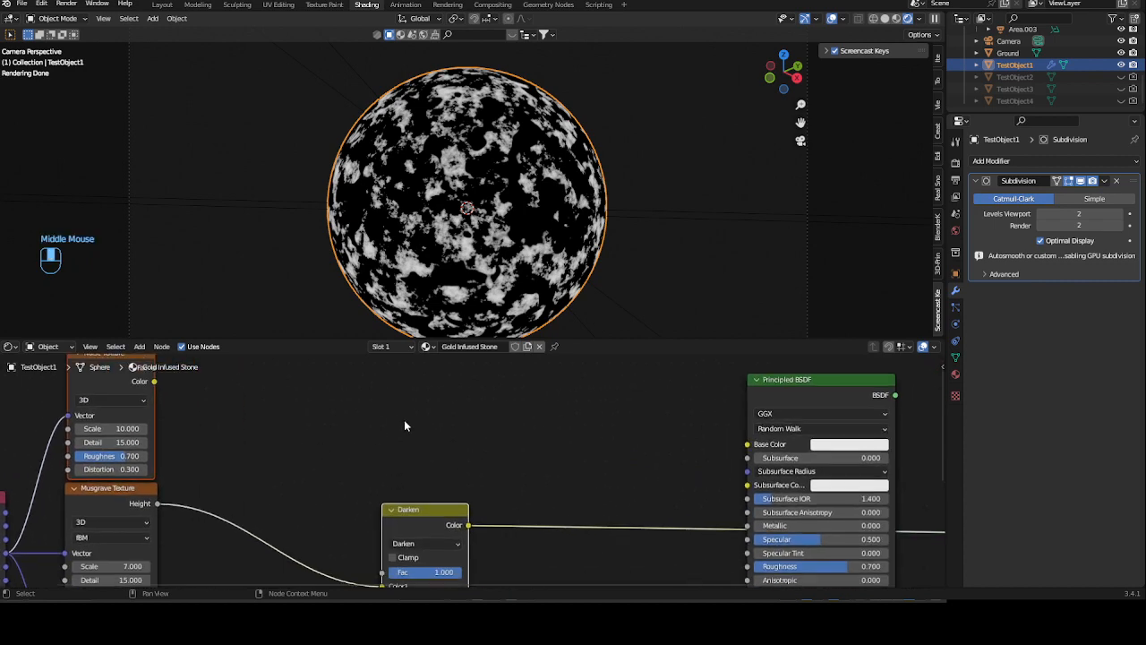
pyautogui.moveTo(588, 519); pyautogui.dragTo(549, 466, button='middle')
pyautogui.moveTo(523, 425); pyautogui.dragTo(530, 444, button='middle')
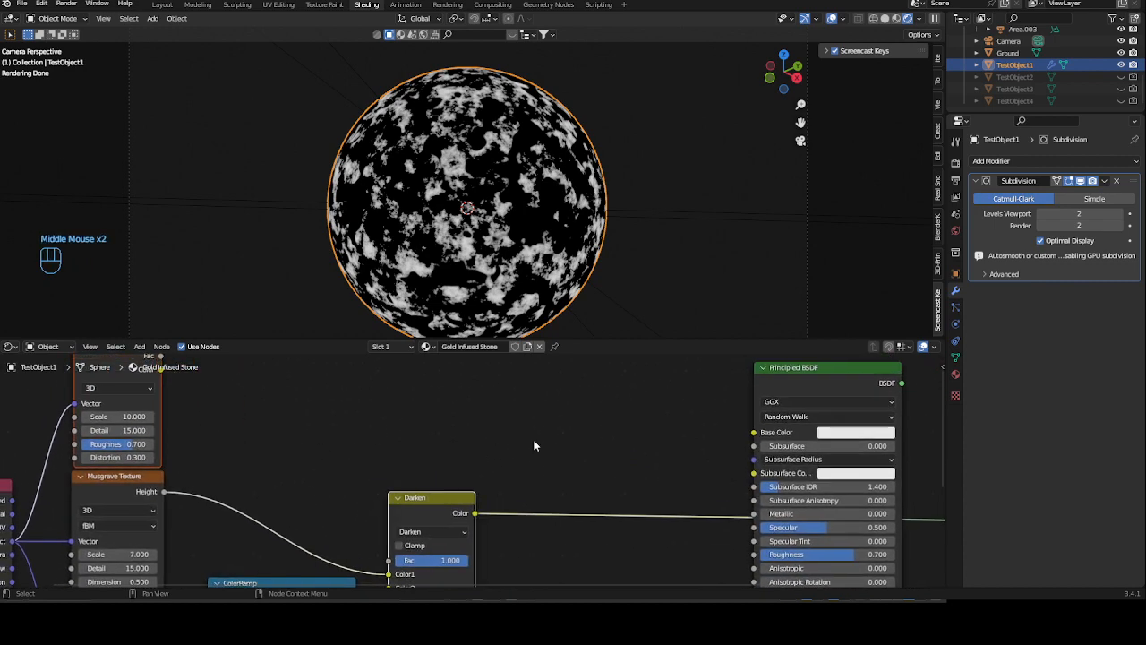
pyautogui.press('ctrl+KP_0')
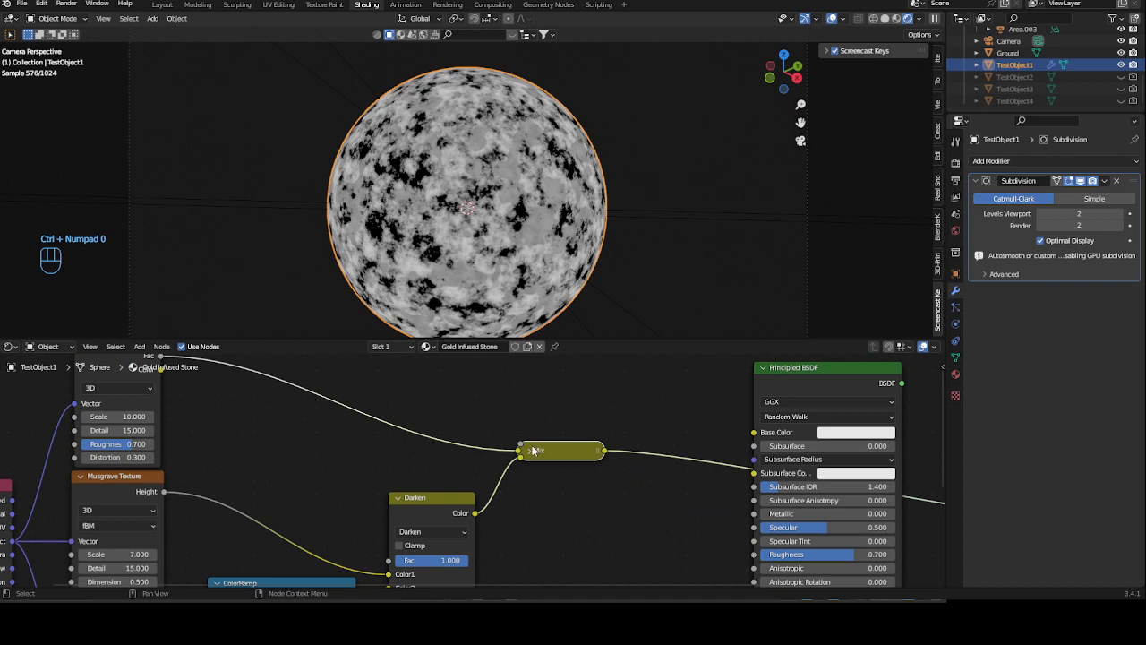
pyautogui.click(530, 448)
pyautogui.moveTo(534, 447); pyautogui.dragTo(536, 381)
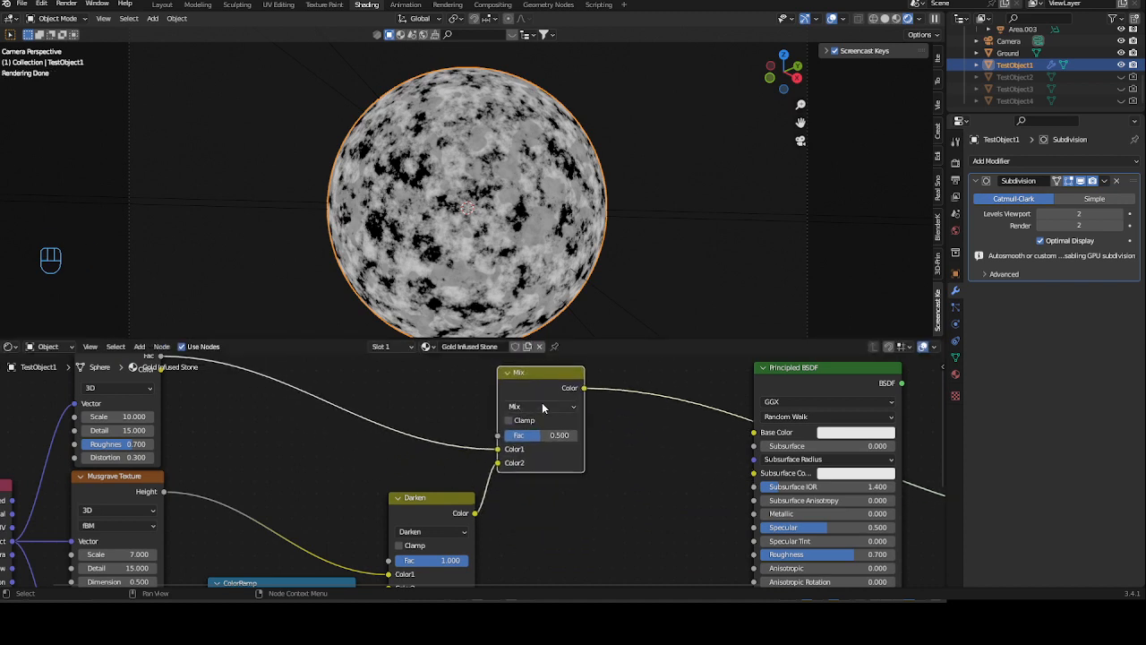
# Switch the new Mix node's blending mode to Lighten with a factor of 0.3
pyautogui.click(540, 405)
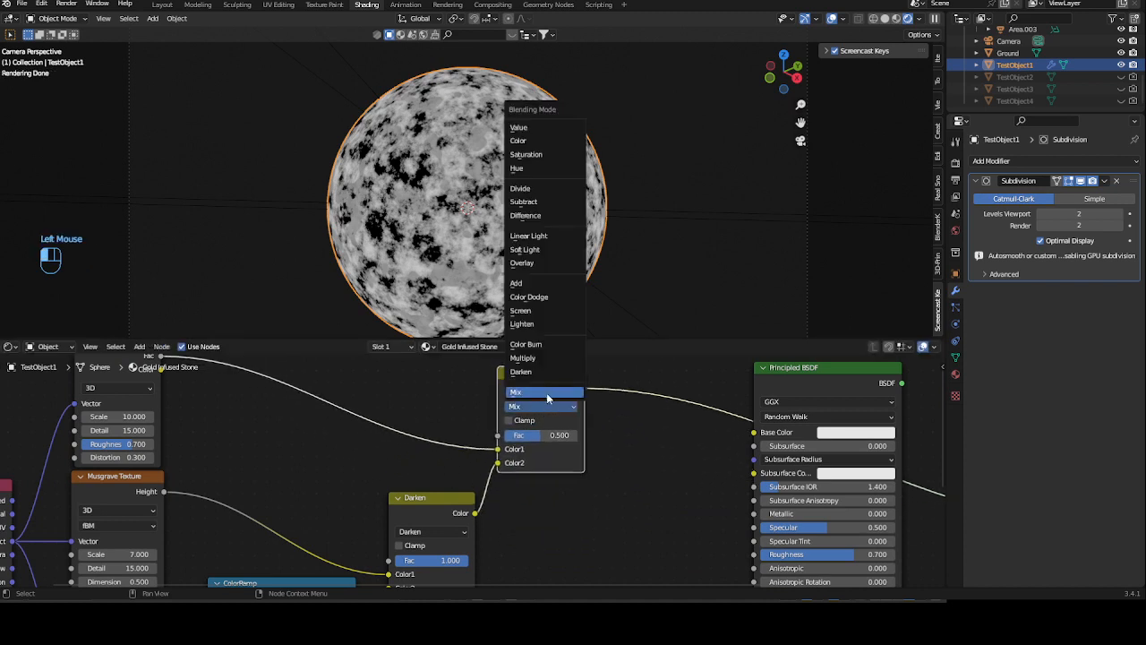
pyautogui.click(528, 323)
pyautogui.keyDown('ctrl'); pyautogui.moveTo(585, 463); pyautogui.dragTo(591, 425, button='middle'); pyautogui.keyUp('ctrl')
pyautogui.click(589, 424)
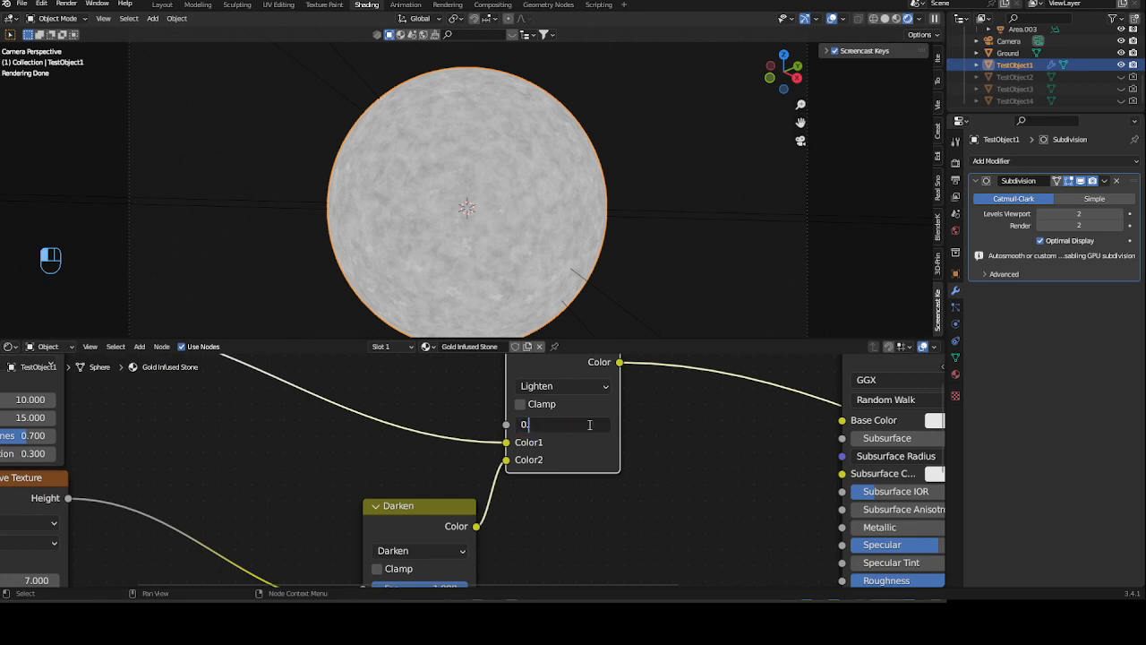
pyautogui.write('0.3')
pyautogui.press('Return')
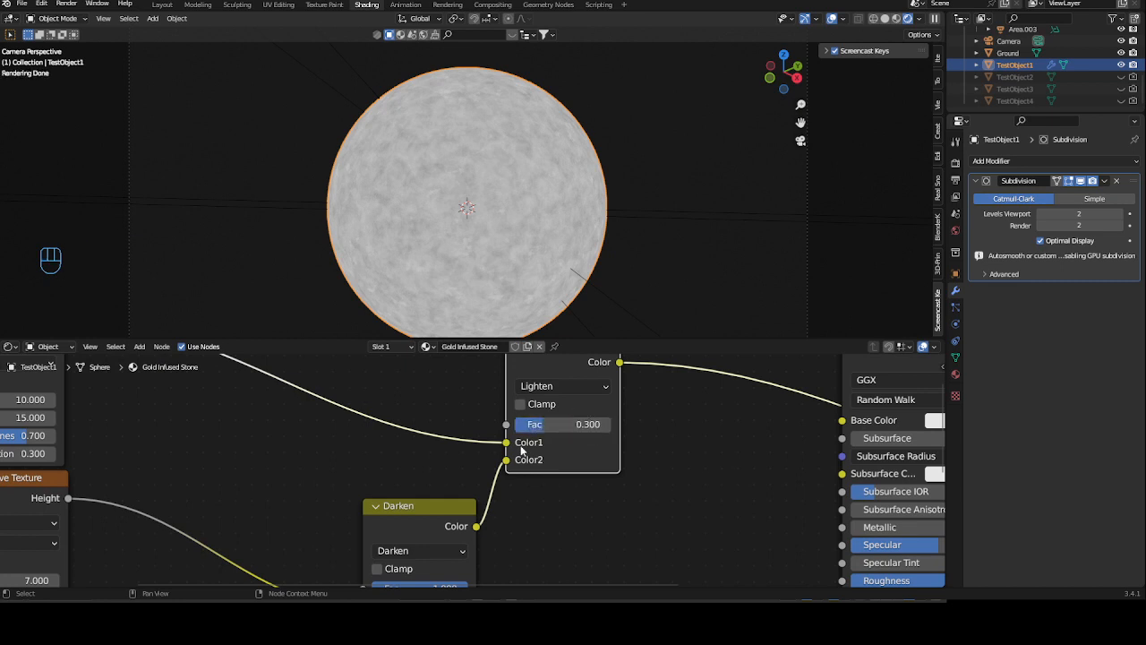
# Swap the Lighten node's Color1 and Color2 inputs, set its factor to 0.35, and check the pattern on the sphere
pyautogui.moveTo(507, 442); pyautogui.dragTo(507, 459)
pyautogui.keyDown('ctrl'); pyautogui.moveTo(614, 510); pyautogui.dragTo(591, 463, button='middle'); pyautogui.keyUp('ctrl')
pyautogui.click(580, 434)
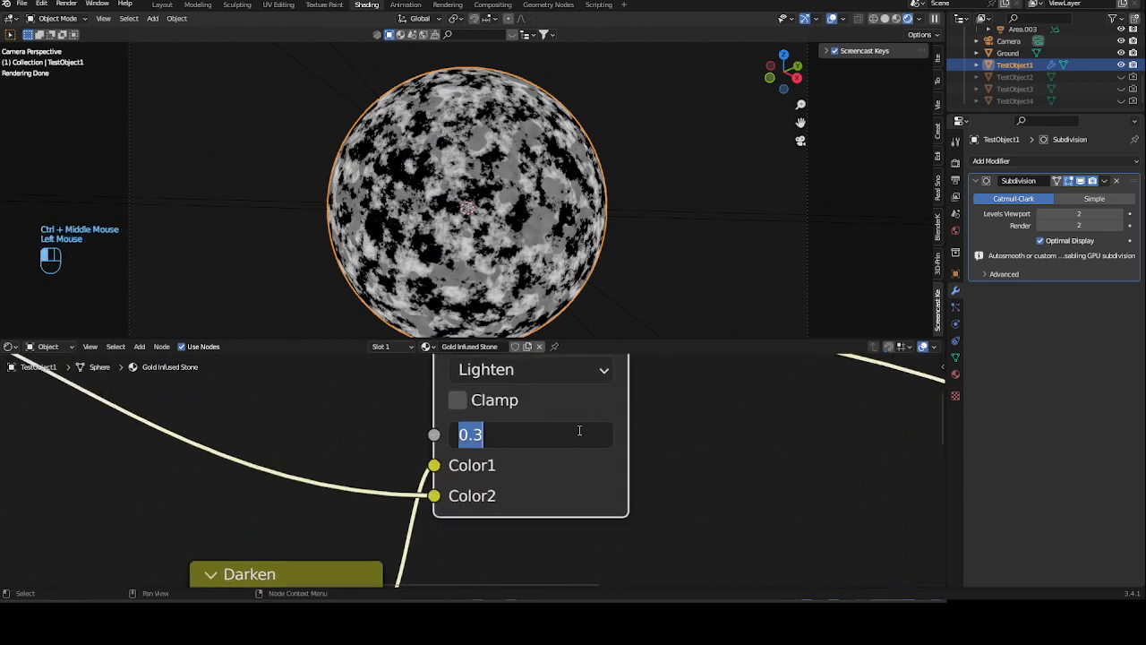
pyautogui.write('5')
pyautogui.press('Return')
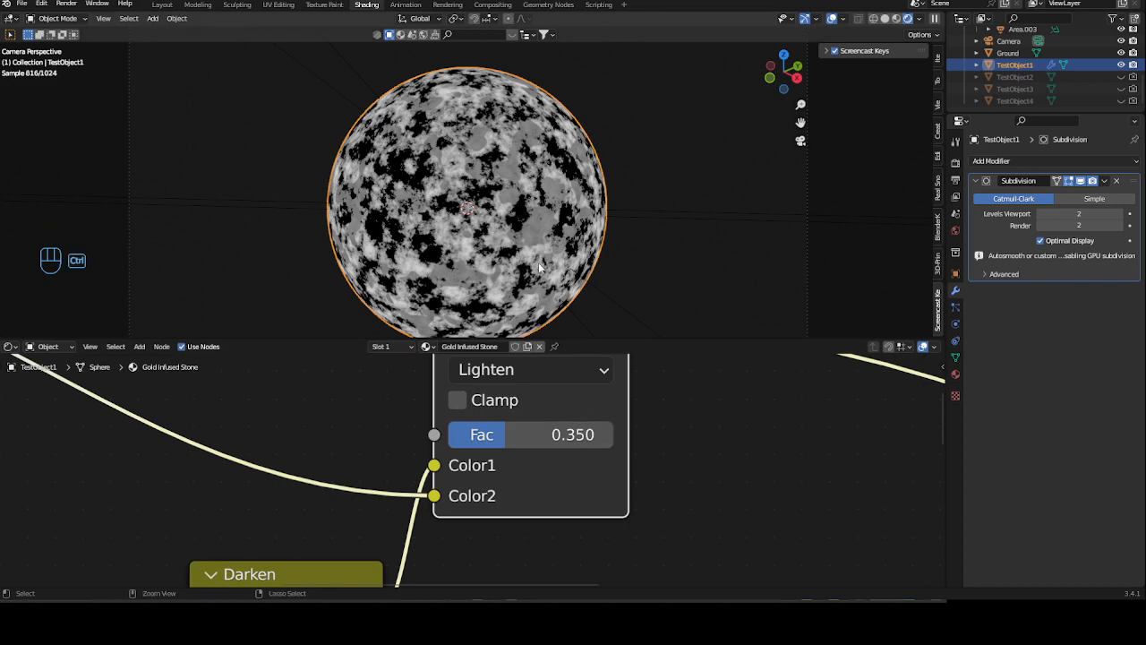
pyautogui.keyDown('ctrl'); pyautogui.moveTo(524, 215); pyautogui.dragTo(524, 185, button='middle'); pyautogui.keyUp('ctrl')
pyautogui.scroll(-4, 524, 188)
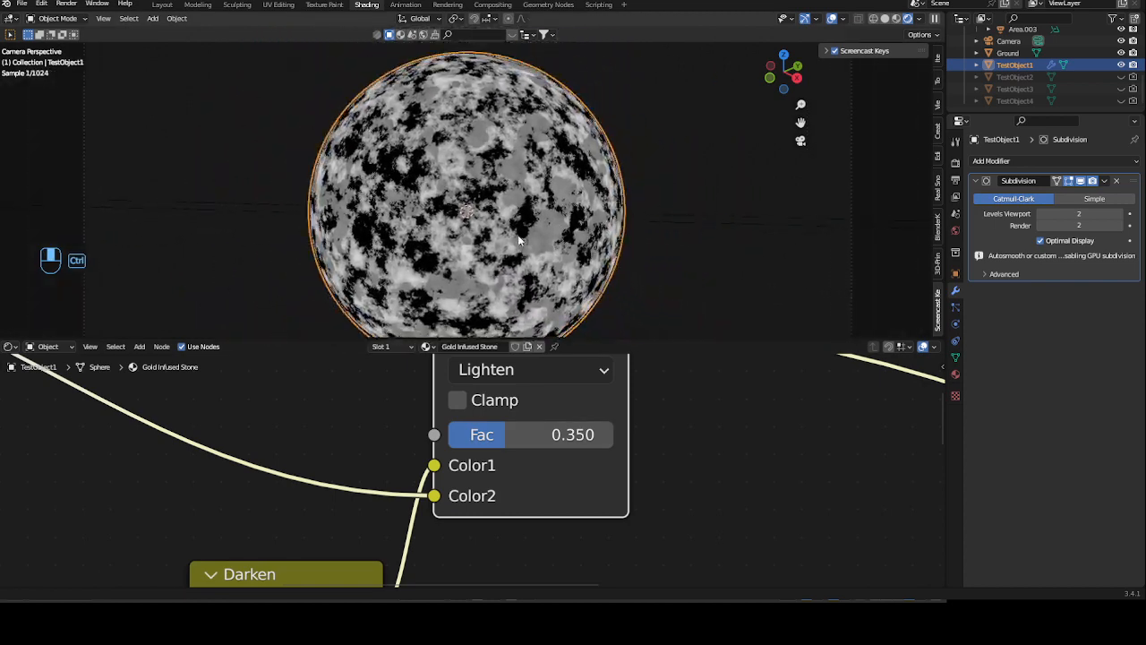
# Move the texture, ColorRamp and mix nodes together farther away from the Principled BSDF
pyautogui.scroll(-7, 654, 413)
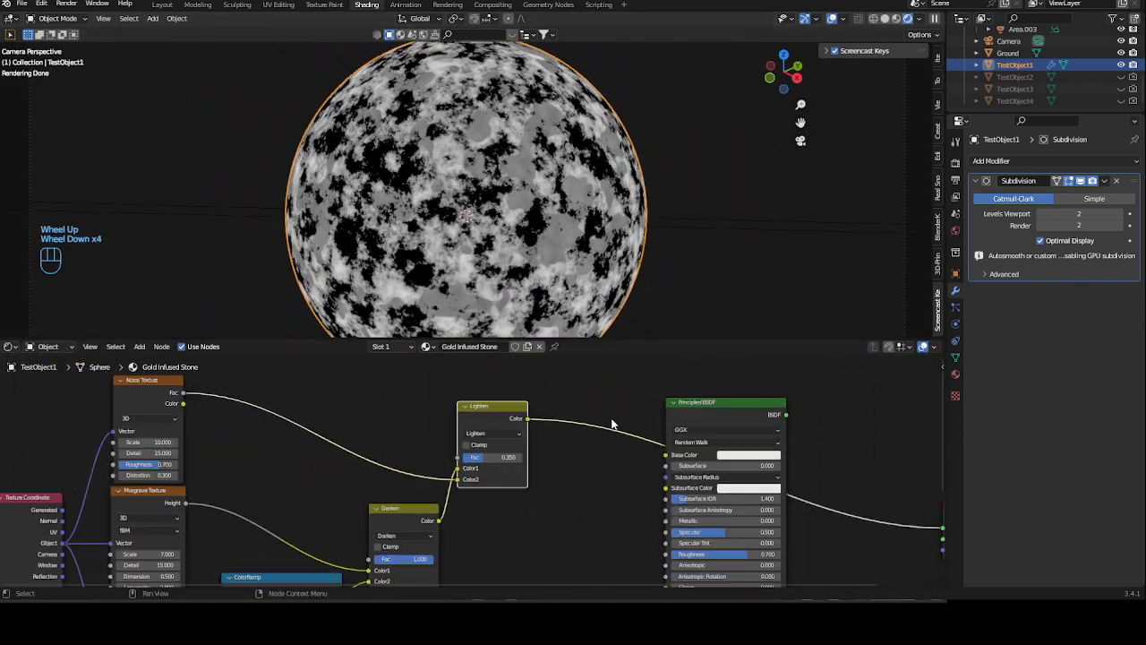
pyautogui.moveTo(551, 462); pyautogui.dragTo(550, 421, button='middle')
pyautogui.scroll(-2, 551, 421)
pyautogui.moveTo(207, 387); pyautogui.dragTo(478, 541)
pyautogui.moveTo(474, 413); pyautogui.dragTo(346, 445)
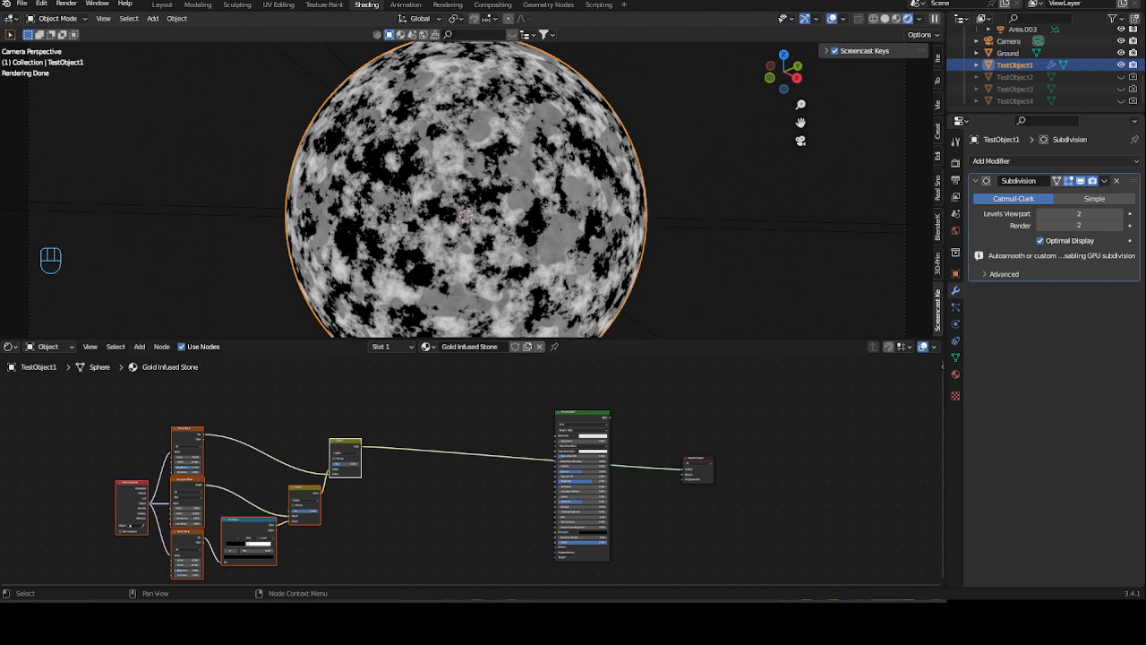
# Insert a ColorRamp node on the link leaving the Lighten node's Color output
pyautogui.scroll(1, 429, 407)
pyautogui.moveTo(428, 407); pyautogui.dragTo(500, 418, button='middle')
pyautogui.scroll(2, 500, 417)
pyautogui.click(506, 409)
pyautogui.hotkey('shift', 'a')
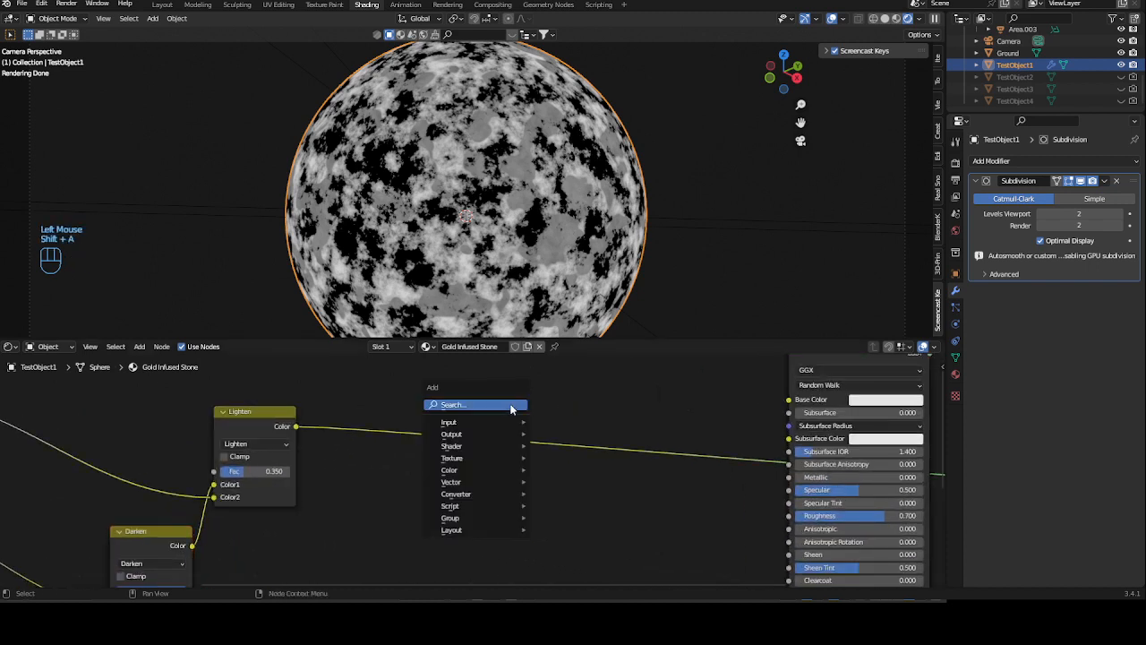
pyautogui.click(512, 406)
pyautogui.write('co')
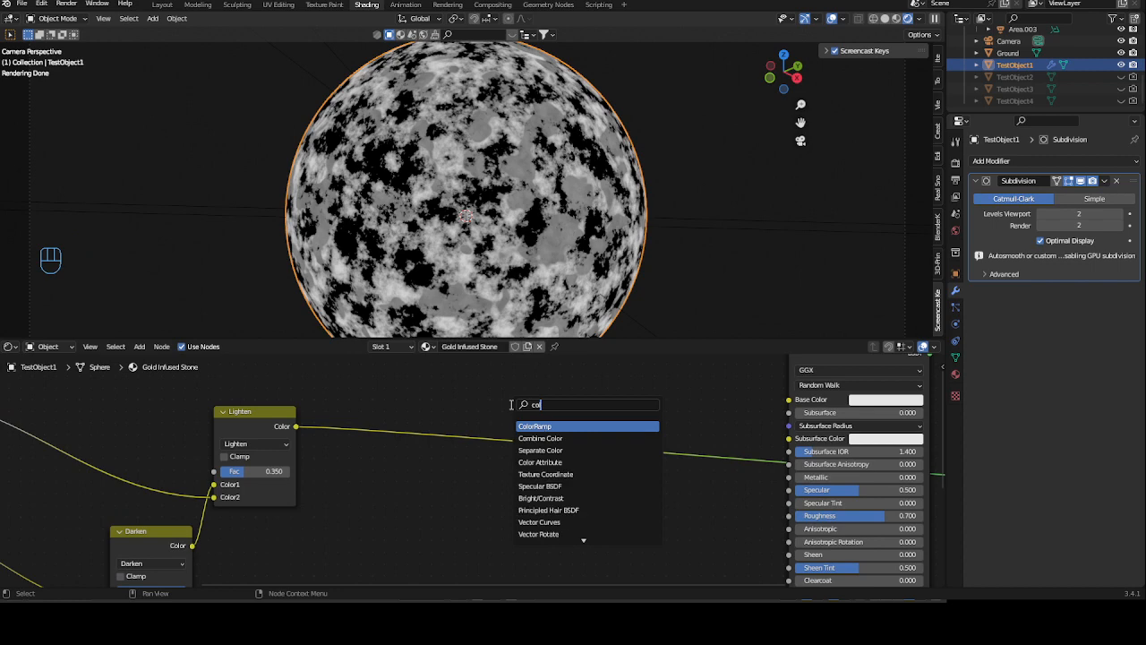
pyautogui.press('Return')
pyautogui.click(432, 412)
# Change the new ColorRamp's black stop at position 0 to a medium grey
pyautogui.keyDown('ctrl'); pyautogui.moveTo(530, 481); pyautogui.dragTo(496, 448, button='middle'); pyautogui.keyUp('ctrl')
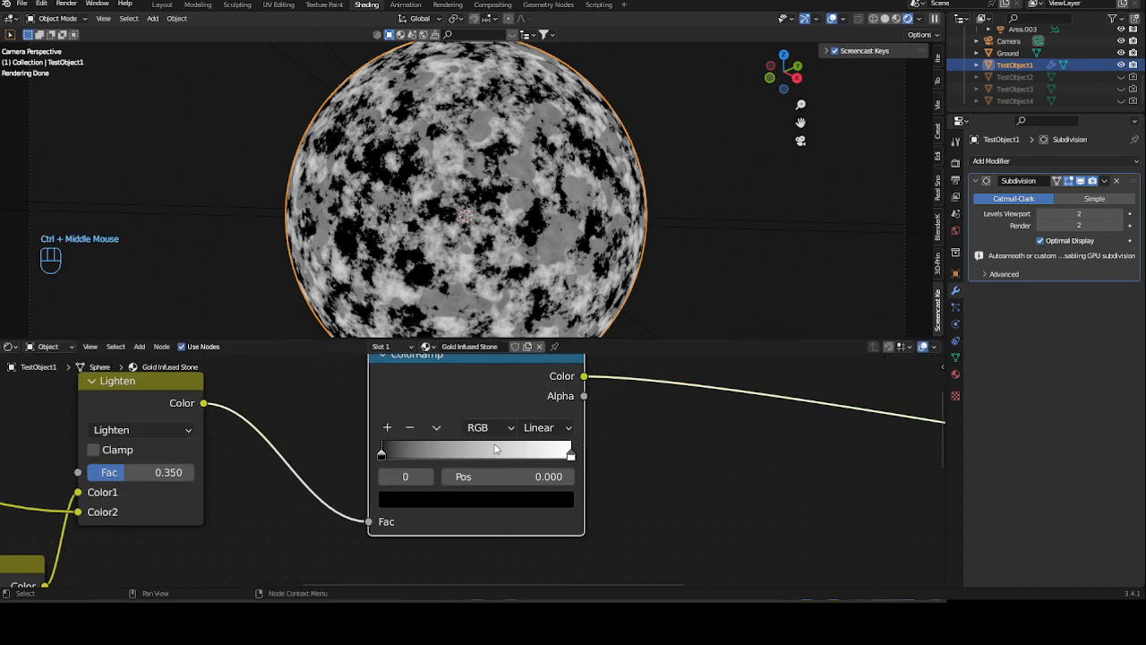
pyautogui.click(383, 455)
pyautogui.click(417, 502)
pyautogui.moveTo(530, 318); pyautogui.dragTo(533, 315)
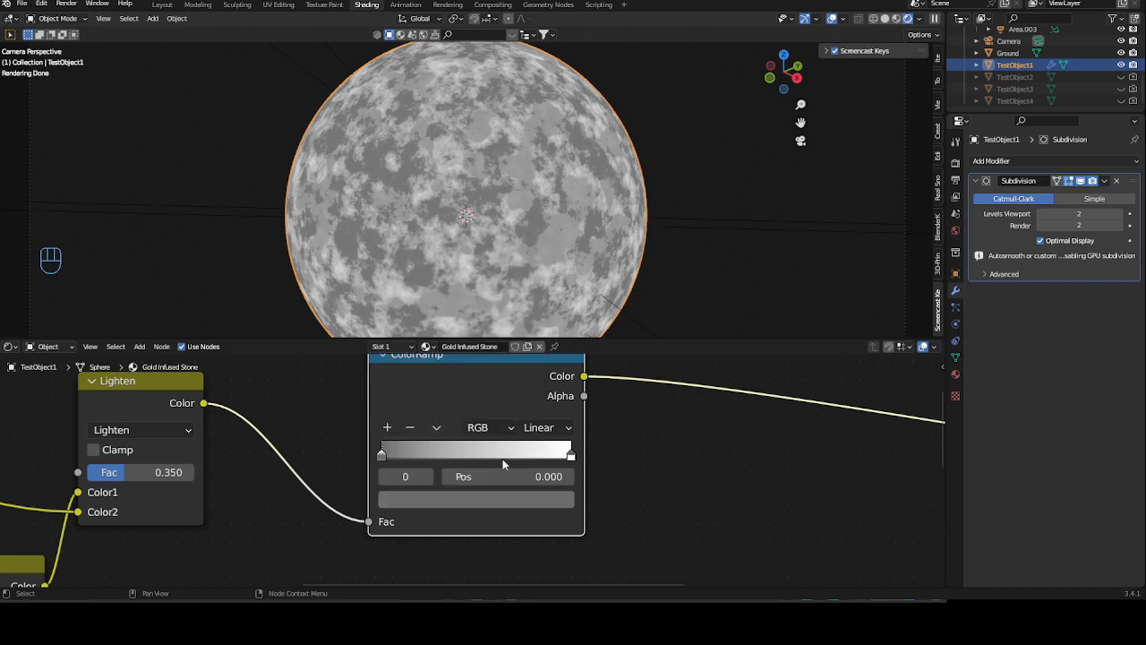
# Color the ColorRamp's white stop brownish grey with hue 0.058, saturation 0.259 and value 0.238
pyautogui.click(572, 454)
pyautogui.click(545, 503)
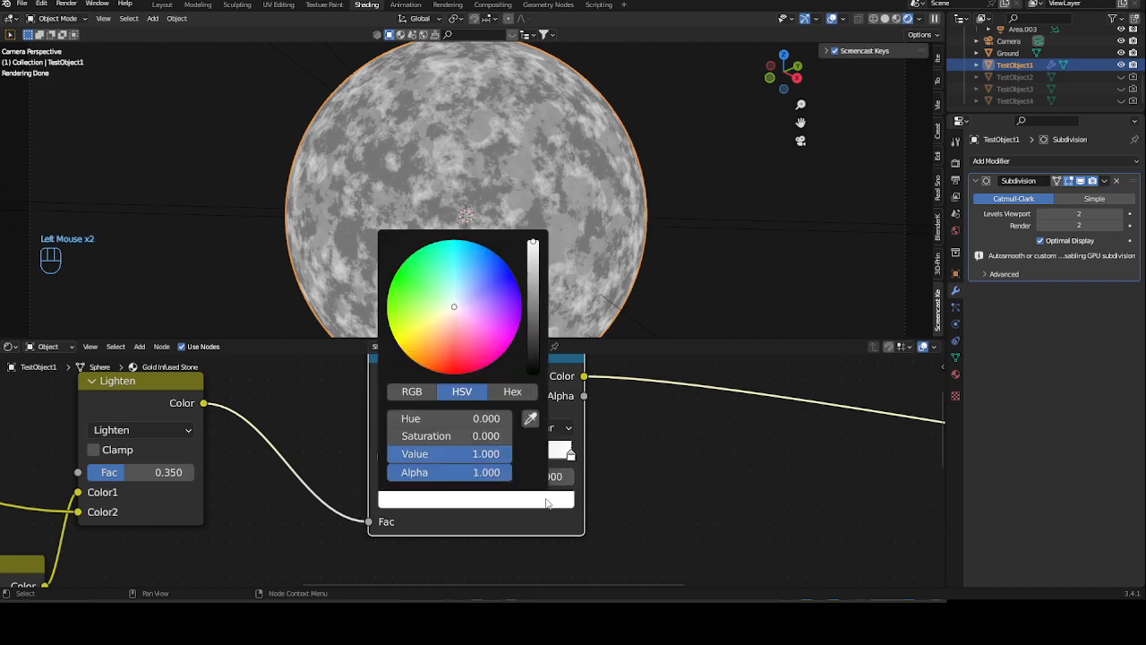
pyautogui.moveTo(454, 308); pyautogui.dragTo(451, 314)
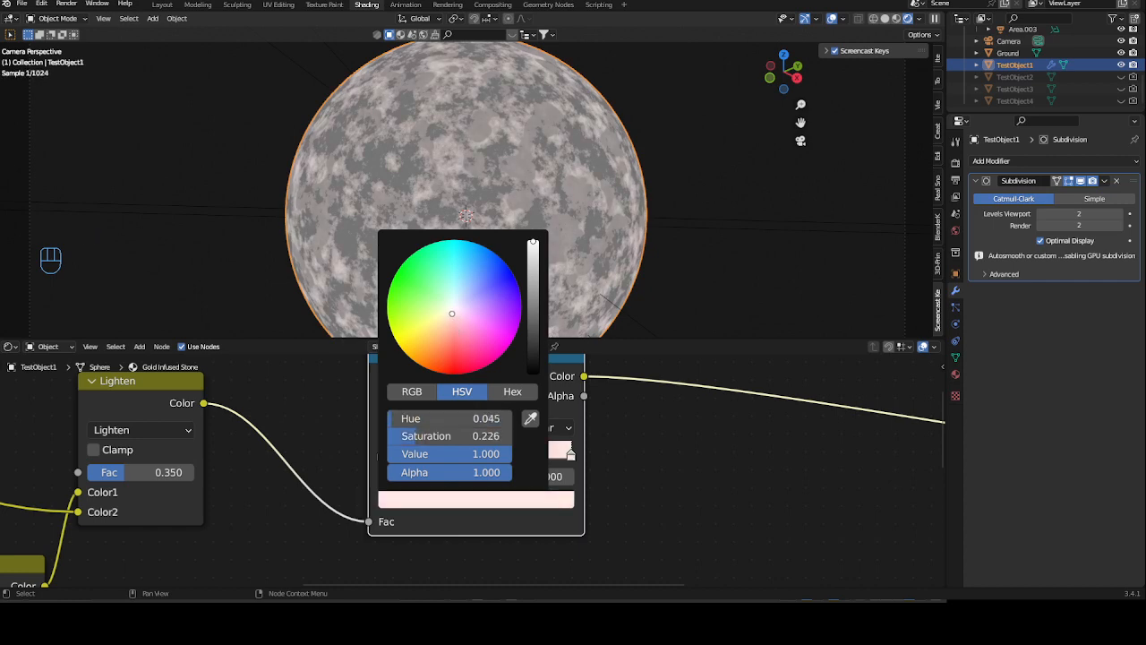
pyautogui.click(533, 303)
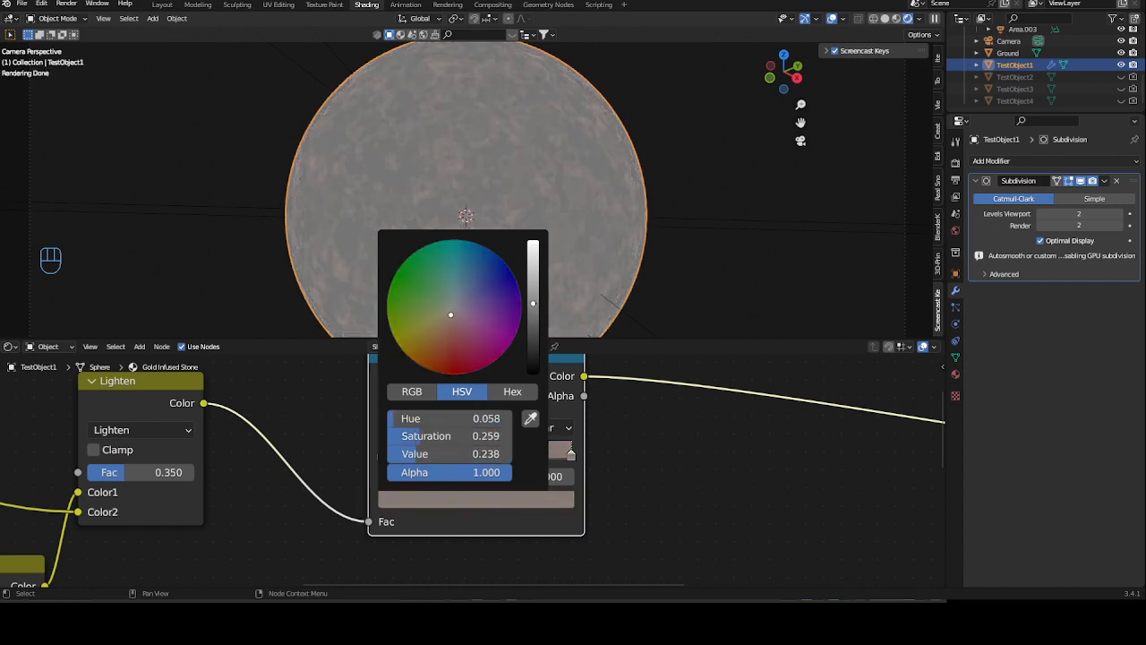
# Add a ColorRamp stop at position 0.473 and tint it bluish grey
pyautogui.click(387, 428)
pyautogui.moveTo(471, 454); pyautogui.dragTo(471, 454)
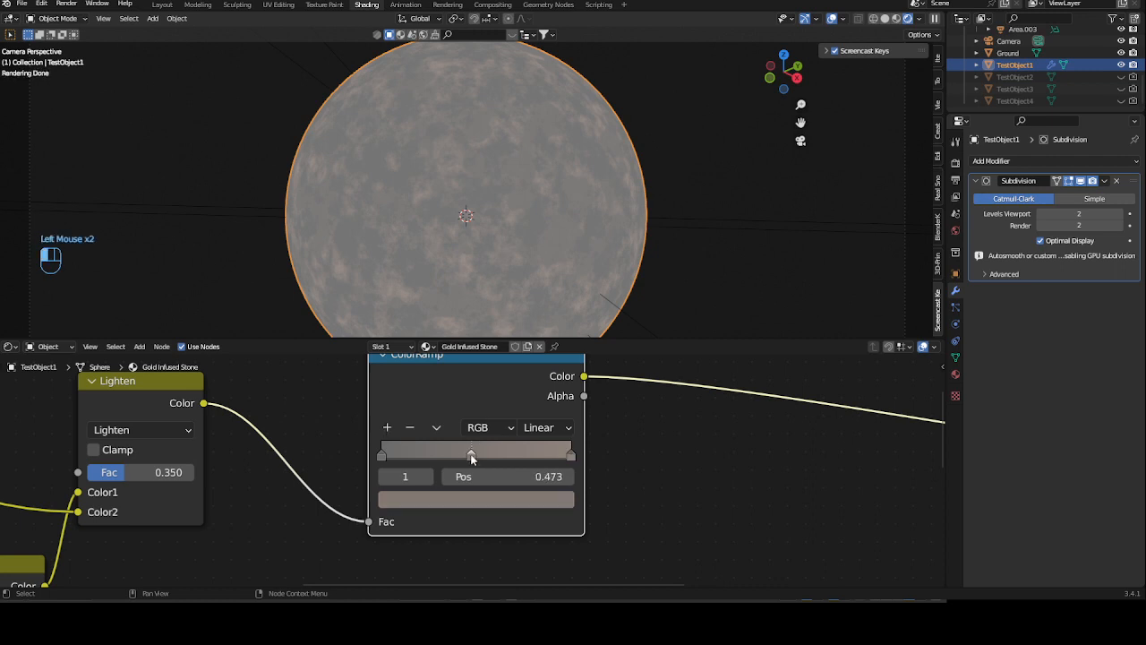
pyautogui.click(479, 500)
pyautogui.moveTo(454, 312); pyautogui.dragTo(455, 303)
pyautogui.moveTo(536, 309); pyautogui.dragTo(534, 307)
# Add another ColorRamp stop at position 0.236 and tint it a muted reddish grey
pyautogui.click(389, 428)
pyautogui.click(494, 498)
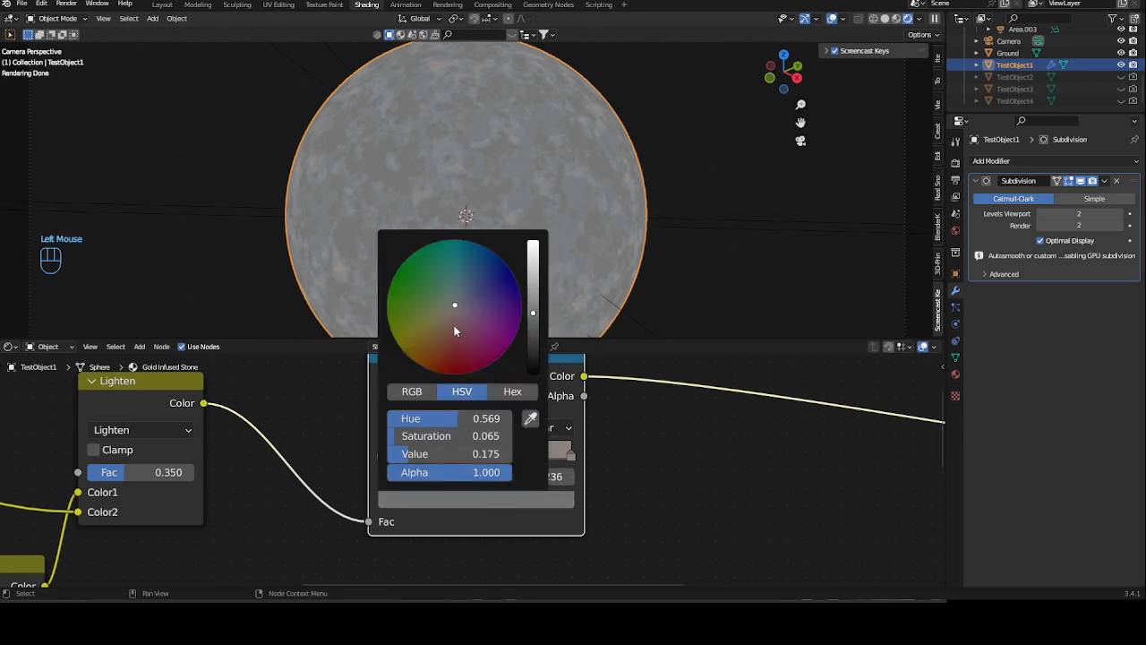
pyautogui.moveTo(453, 313); pyautogui.dragTo(454, 312)
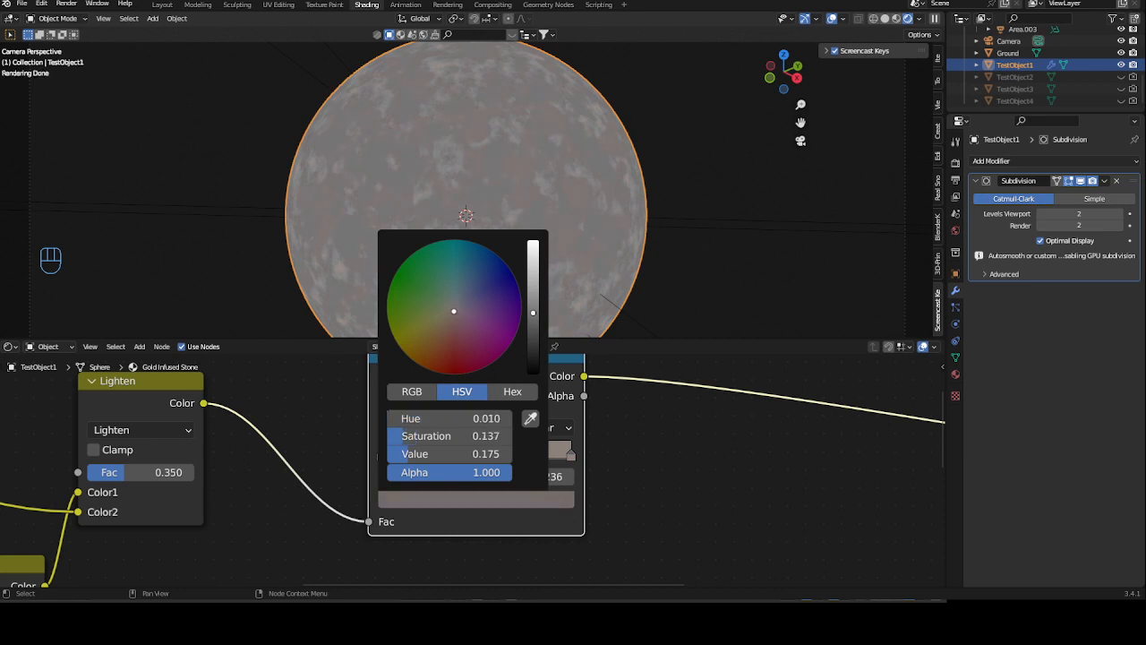
pyautogui.moveTo(540, 303); pyautogui.dragTo(533, 310)
pyautogui.scroll(-1, 633, 455)
pyautogui.scroll(-1, 582, 458)
pyautogui.scroll(4, 546, 460)
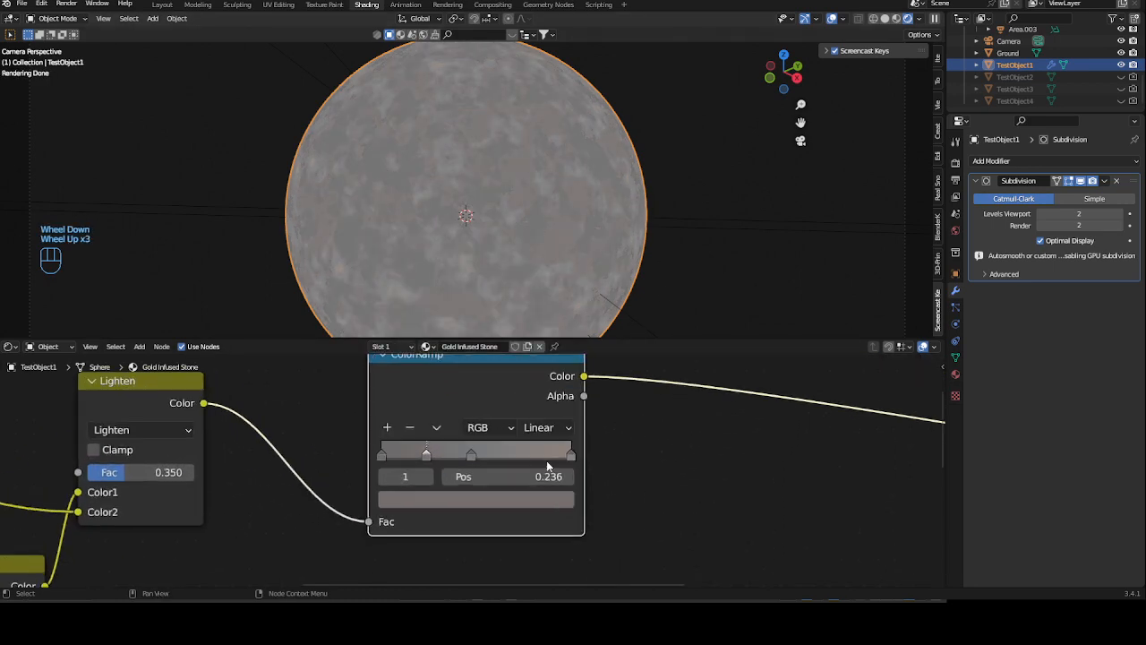
# Fine-tune the color of the ColorRamp's last stop at position 1.000
pyautogui.click(591, 452)
pyautogui.click(542, 503)
pyautogui.moveTo(549, 257); pyautogui.dragTo(549, 269)
# Connect the ColorRamp's Color to the Principled BSDF's Base Color, and preview the Principled BSDF through the Material Output
pyautogui.scroll(-5, 685, 464)
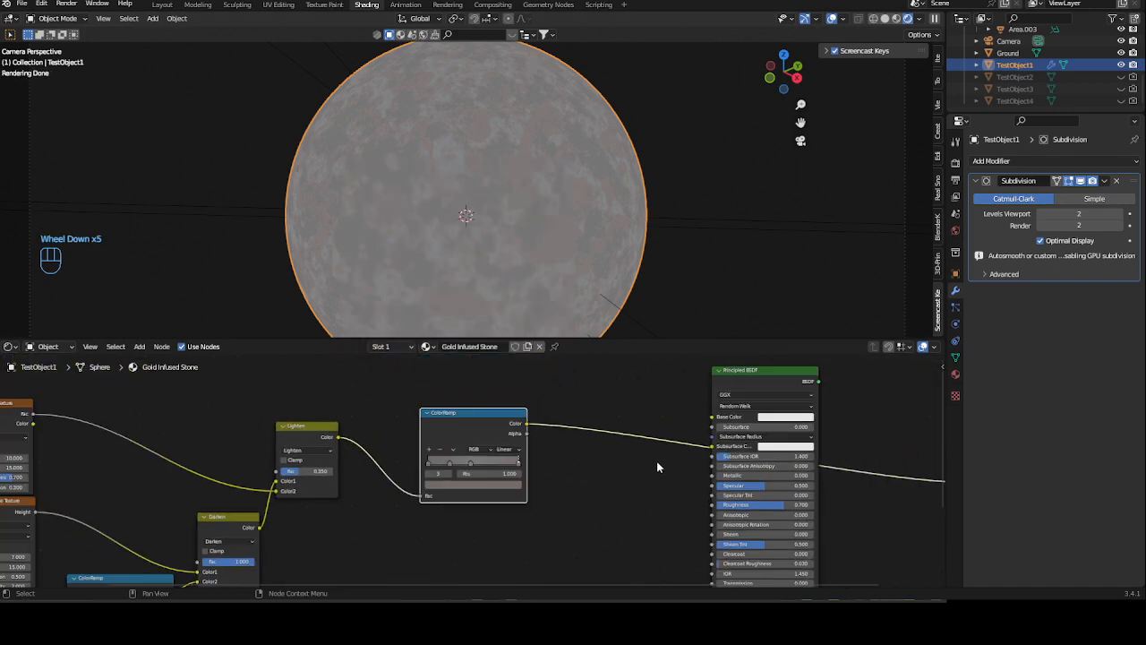
pyautogui.moveTo(661, 469); pyautogui.dragTo(566, 447, button='middle')
pyautogui.scroll(2, 491, 431)
pyautogui.moveTo(404, 388); pyautogui.dragTo(677, 378)
pyautogui.moveTo(640, 450); pyautogui.dragTo(499, 488, button='middle')
pyautogui.scroll(-3, 499, 488)
pyautogui.click(573, 389)
pyautogui.keyDown('ctrl'); pyautogui.keyDown('shift'); pyautogui.click(573, 388); pyautogui.keyUp('shift'); pyautogui.keyUp('ctrl')
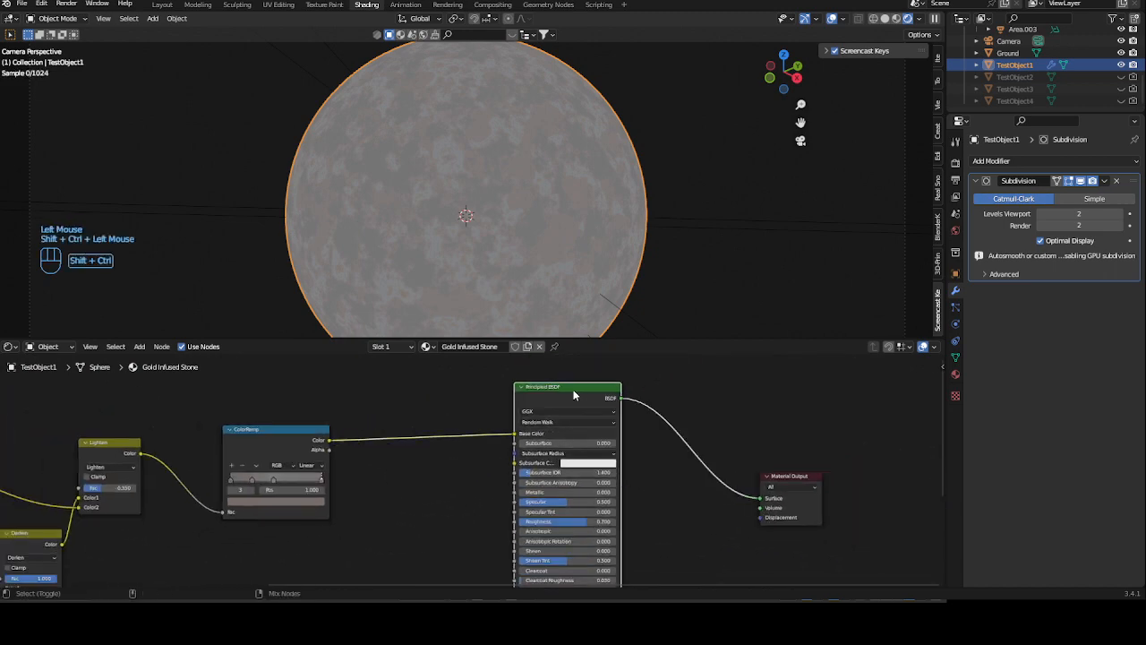
# Set the Principled BSDF's roughness to 0.7
pyautogui.moveTo(482, 494); pyautogui.dragTo(445, 435, button='middle')
pyautogui.scroll(2, 502, 456)
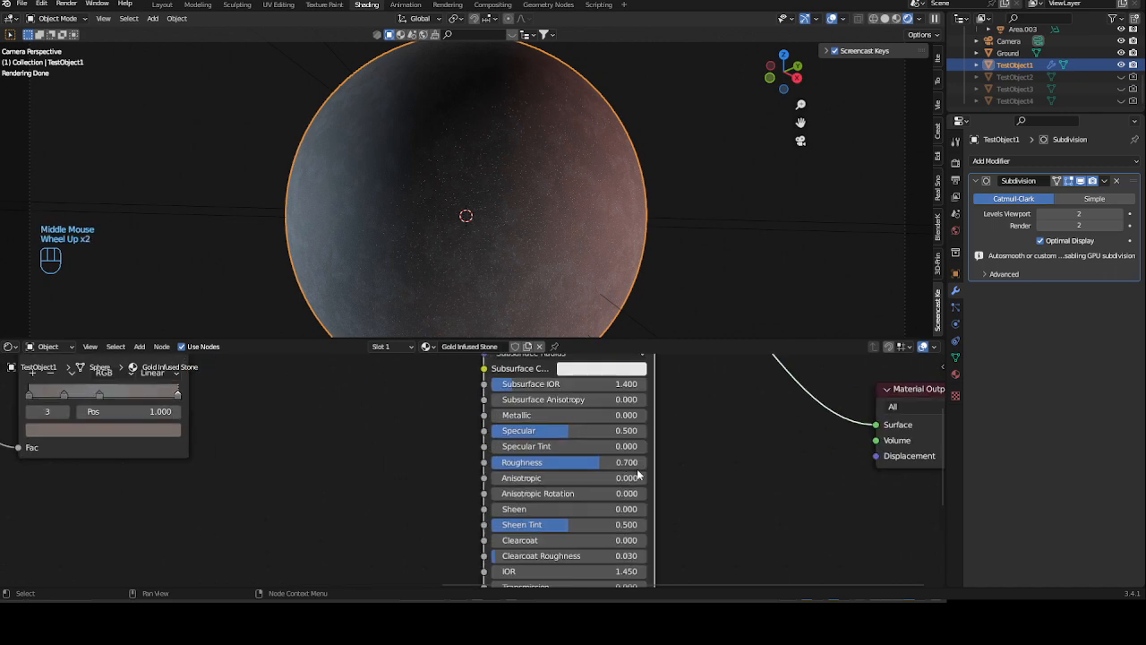
pyautogui.click(635, 465)
pyautogui.press('BackSpace')
pyautogui.press('BackSpace')
pyautogui.press('BackSpace')
pyautogui.press('BackSpace')
pyautogui.press('BackSpace')
pyautogui.write('.7')
pyautogui.press('Return')
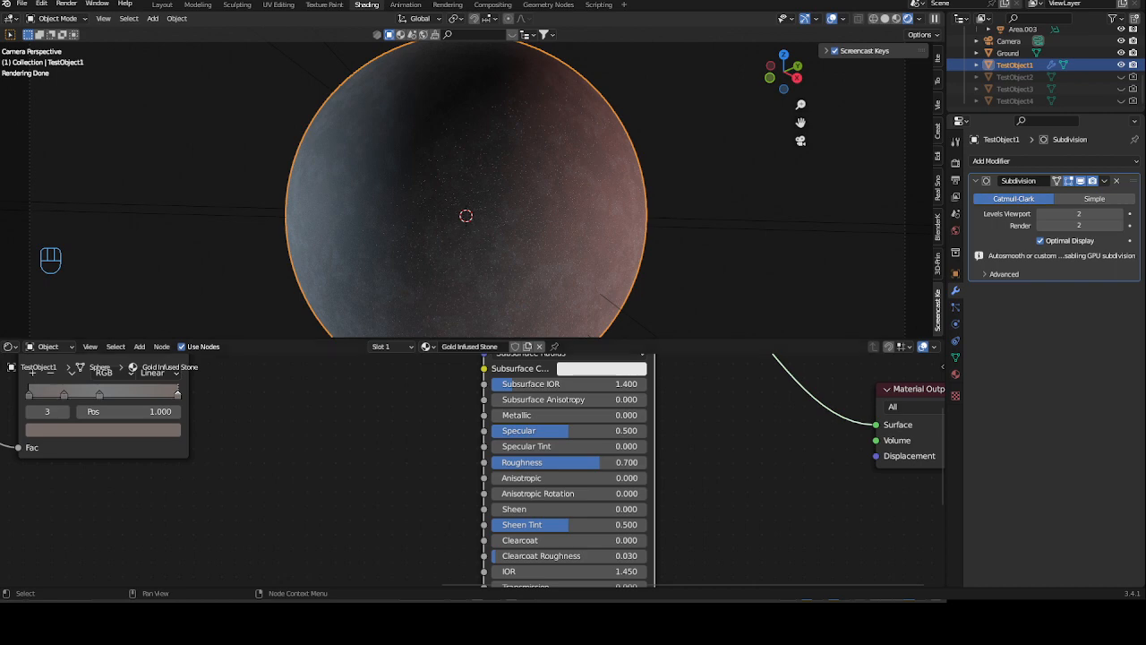
# Add a Bump node between the ColorRamp and the Principled BSDF, below the ColorRamp
pyautogui.scroll(-1, 316, 464)
pyautogui.moveTo(316, 464); pyautogui.dragTo(444, 446, button='middle')
pyautogui.click(444, 446)
pyautogui.hotkey('shift', 'a')
pyautogui.click(436, 445)
pyautogui.write('bum')
pyautogui.click(473, 460)
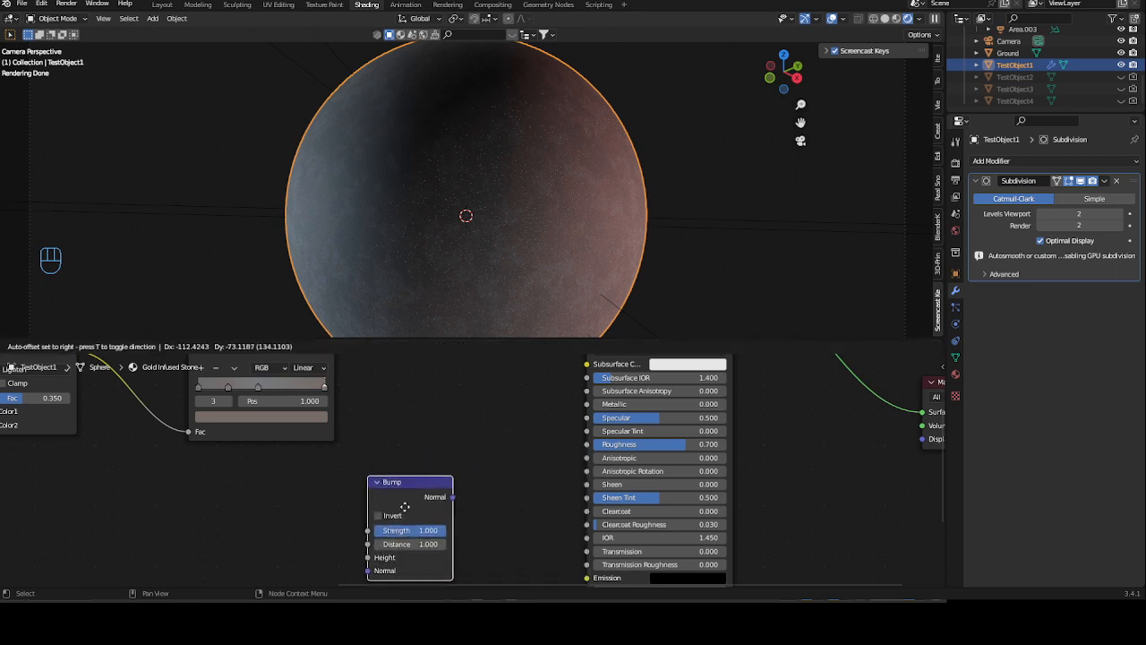
pyautogui.click(411, 502)
# Connect the Bump node's Normal output to the Principled BSDF's Normal input and move the Bump node lower
pyautogui.moveTo(457, 502); pyautogui.dragTo(449, 485, button='middle')
pyautogui.moveTo(446, 478); pyautogui.dragTo(578, 507)
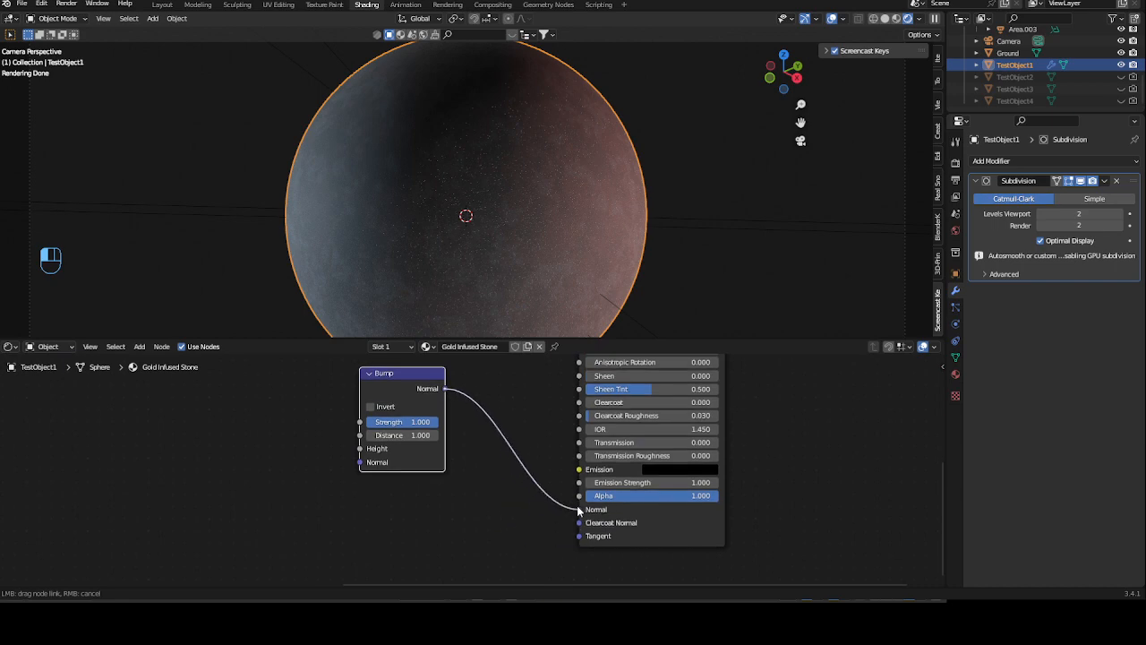
pyautogui.moveTo(417, 367); pyautogui.dragTo(404, 457)
pyautogui.scroll(-2, 403, 457)
pyautogui.moveTo(266, 415); pyautogui.dragTo(422, 516, button='middle')
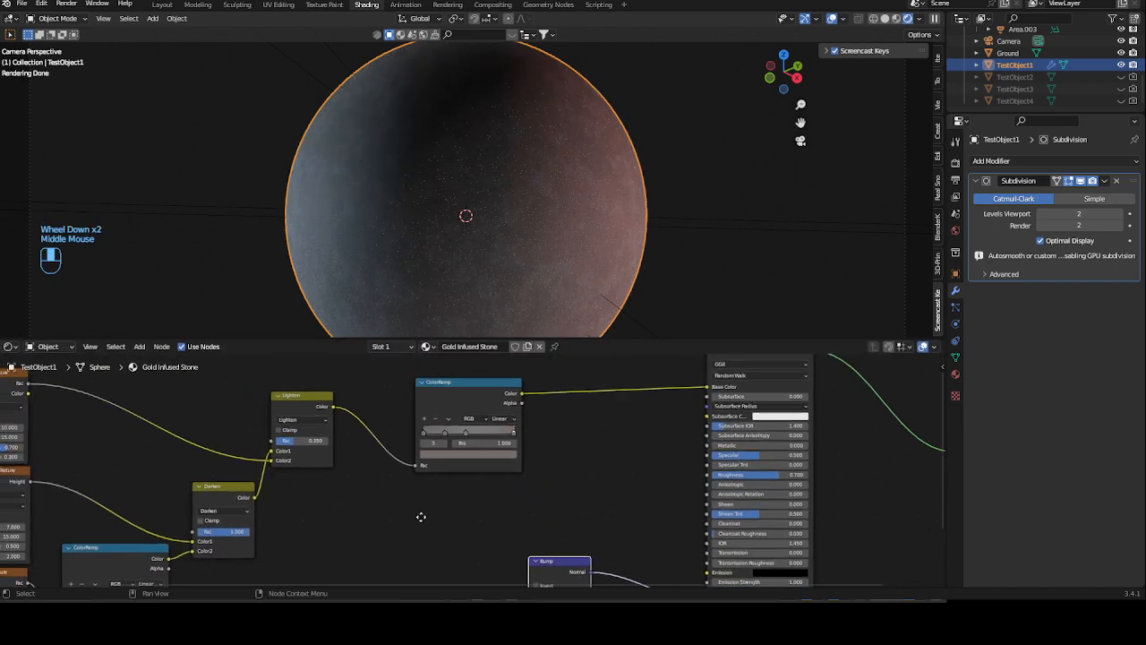
# Connect the Lighten node's Color output to the Bump node's Height input and set the Bump strength to 0.4
pyautogui.moveTo(336, 405); pyautogui.dragTo(526, 493)
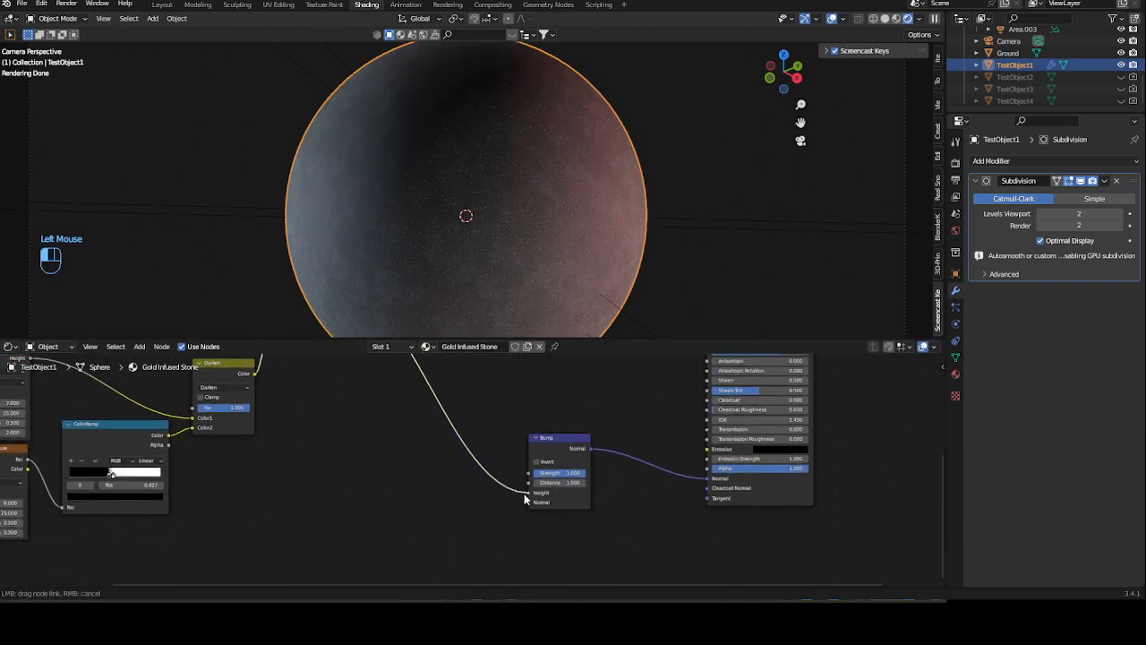
pyautogui.scroll(2, 668, 488)
pyautogui.moveTo(667, 489); pyautogui.dragTo(498, 462, button='middle')
pyautogui.scroll(4, 483, 465)
pyautogui.click(429, 438)
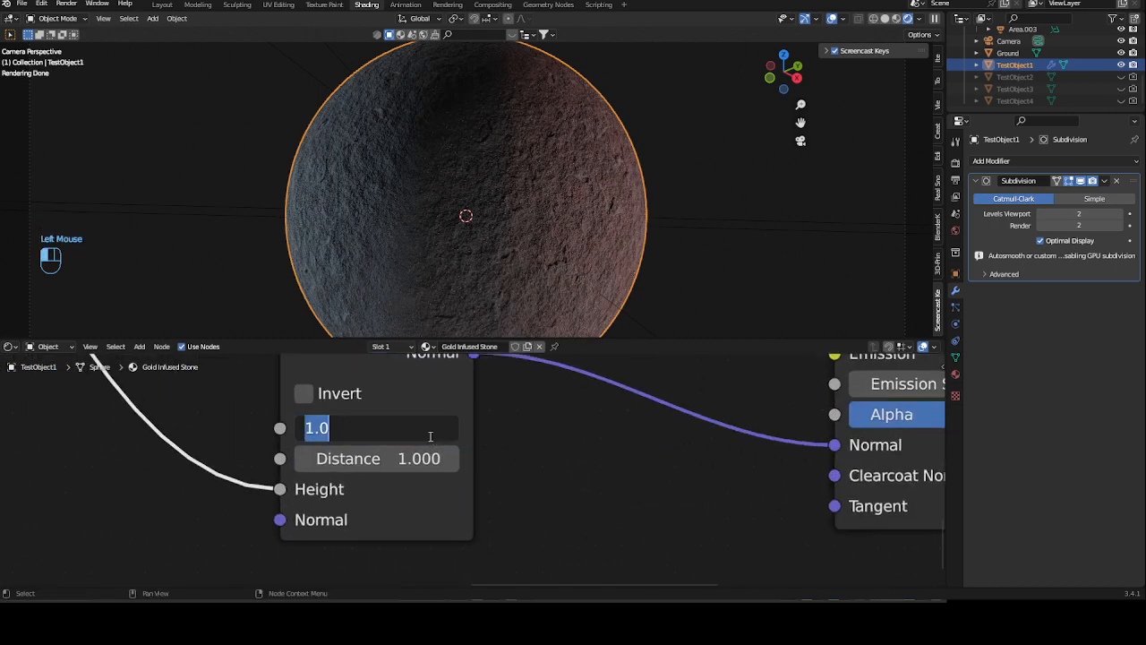
pyautogui.press('BackSpace')
pyautogui.write('0.4')
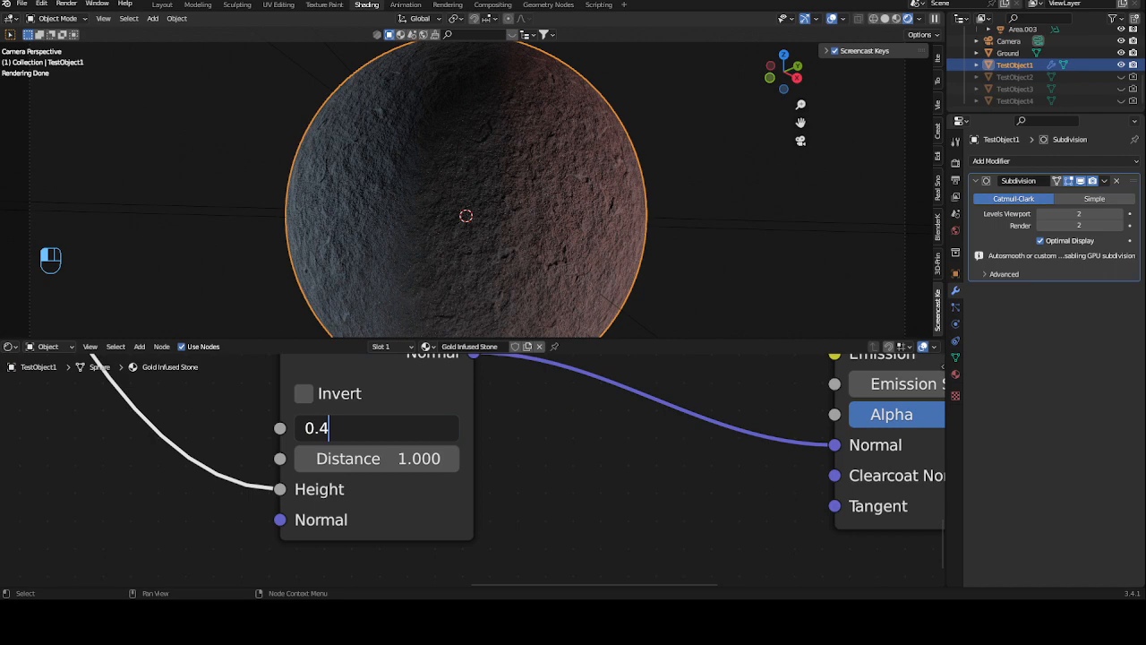
pyautogui.press('Return')
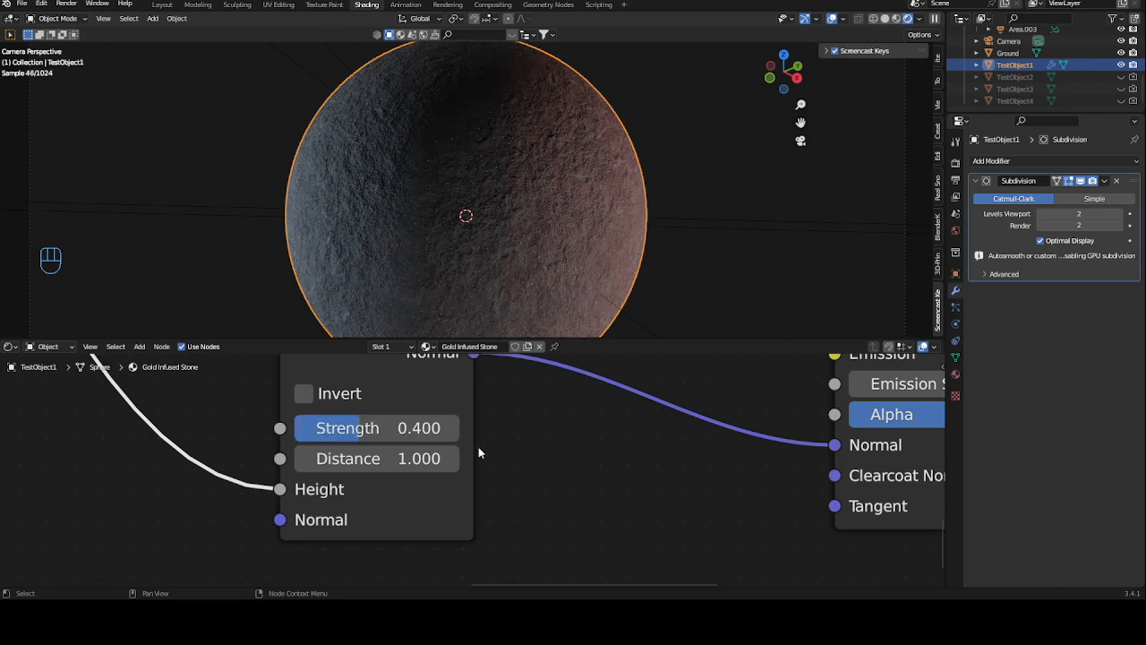
# Set the Bump node's strength to 0.5
pyautogui.click(394, 432)
pyautogui.press('BackSpace')
pyautogui.press('BackSpace')
pyautogui.write('.5')
pyautogui.press('Return')
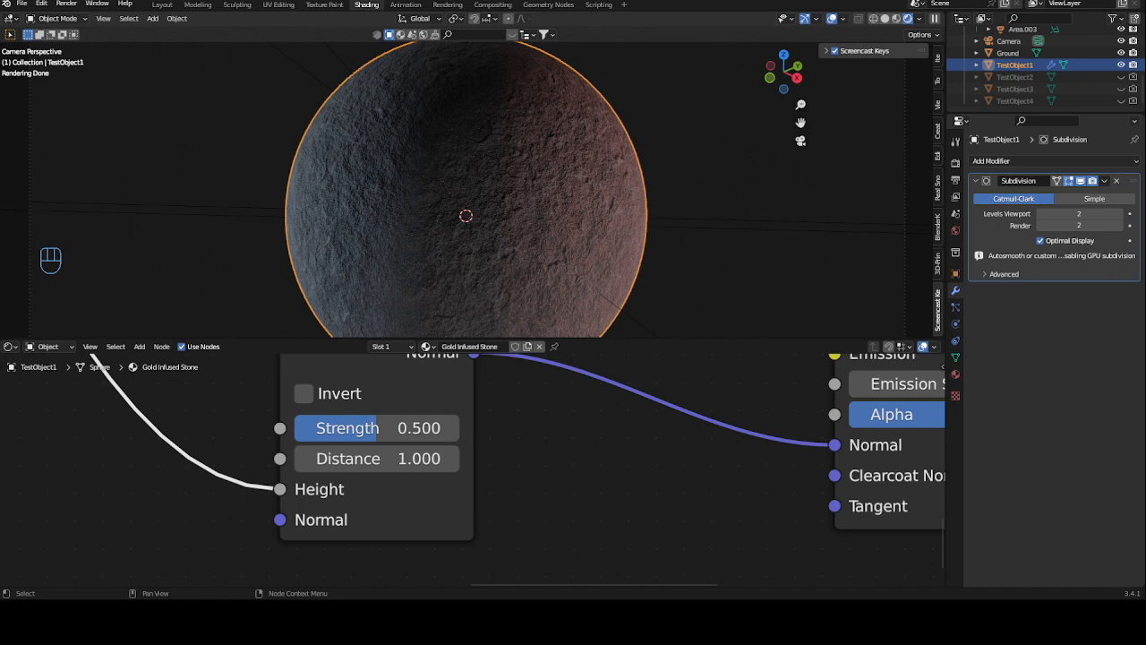
# Add a Voronoi Texture node and place it well above the upper Noise Texture
pyautogui.scroll(-6, 472, 469)
pyautogui.moveTo(291, 355); pyautogui.dragTo(415, 531, button='middle')
pyautogui.scroll(-3, 305, 427)
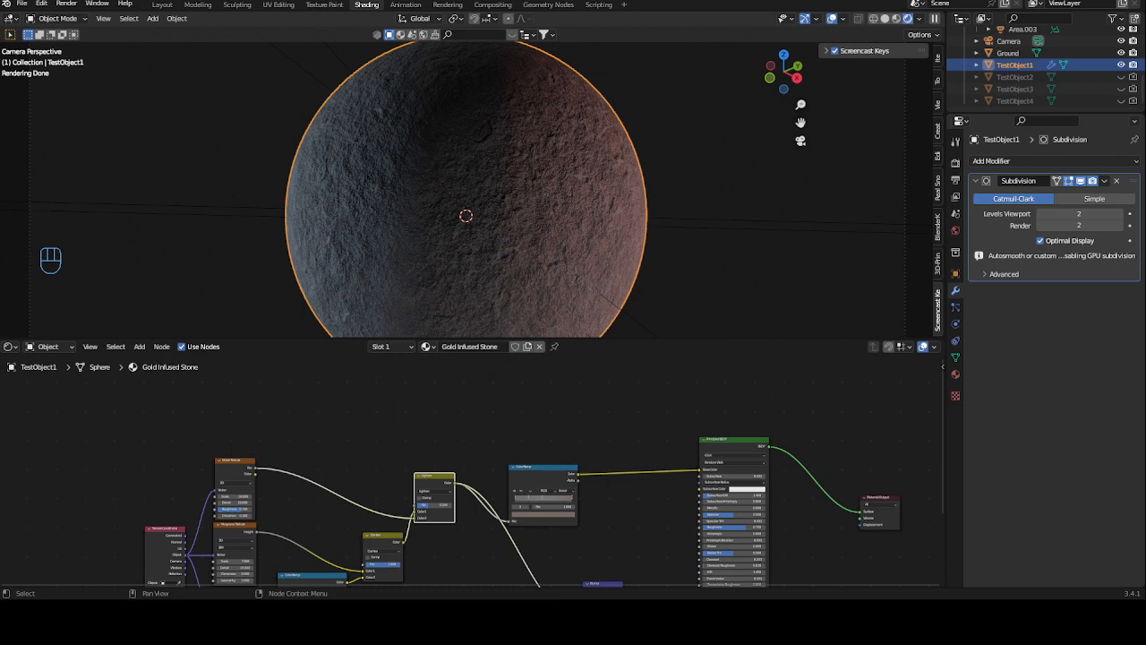
pyautogui.moveTo(54, 471); pyautogui.dragTo(122, 471, button='middle')
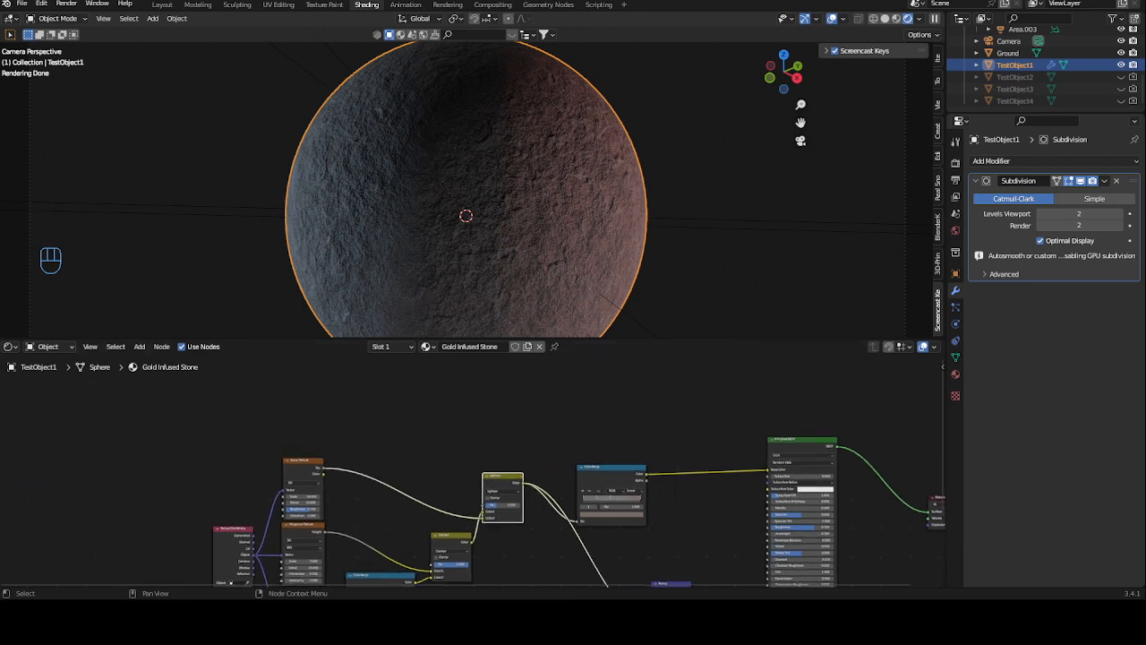
pyautogui.scroll(2, 371, 415)
pyautogui.hotkey('shift', 'a')
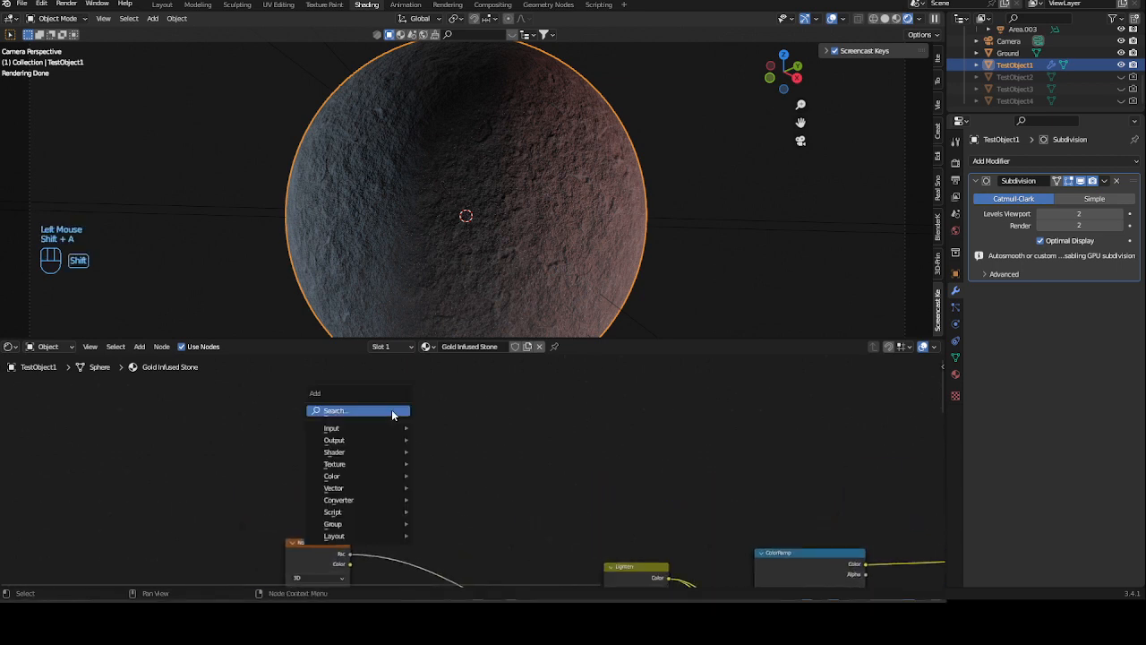
pyautogui.click(392, 409)
pyautogui.write('vor')
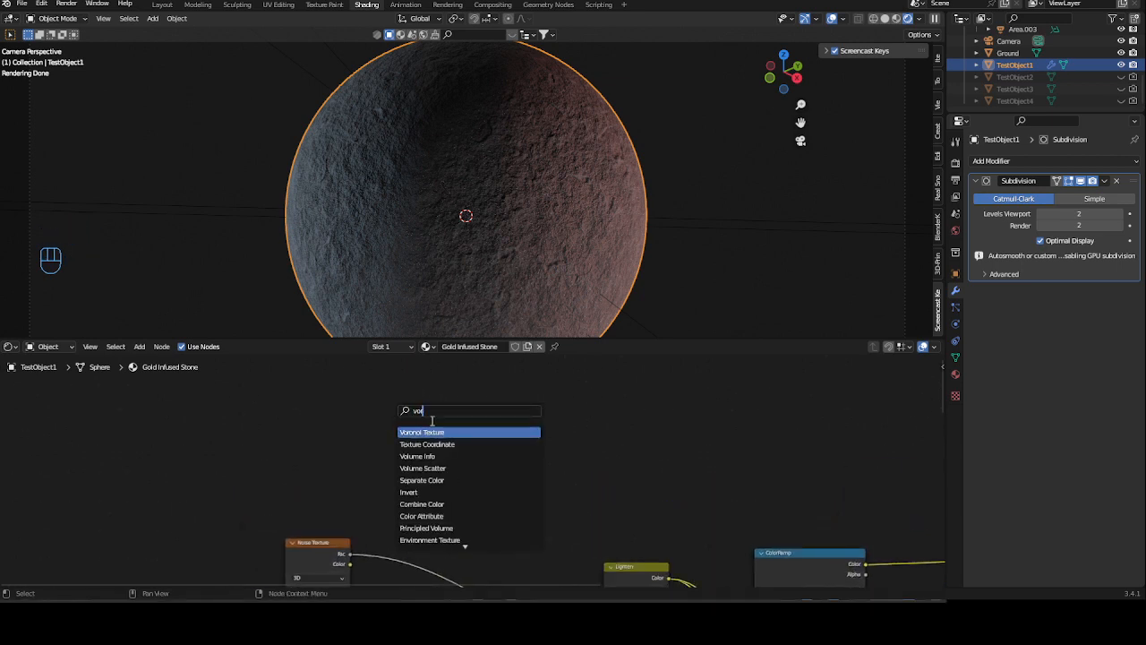
pyautogui.press('Return')
pyautogui.click(331, 384)
pyautogui.moveTo(393, 374); pyautogui.dragTo(410, 412, button='middle')
pyautogui.moveTo(349, 397); pyautogui.dragTo(351, 365)
pyautogui.scroll(-2, 408, 405)
pyautogui.moveTo(409, 424); pyautogui.dragTo(403, 404)
# Preview the Voronoi Texture on the sphere and set its feature output to Distance to Edge
pyautogui.scroll(1, 430, 417)
pyautogui.scroll(1, 433, 422)
pyautogui.moveTo(433, 422); pyautogui.dragTo(463, 460, button='middle')
pyautogui.keyDown('ctrl'); pyautogui.keyDown('shift'); pyautogui.click(440, 423); pyautogui.keyUp('shift'); pyautogui.keyUp('ctrl')
pyautogui.scroll(2, 464, 459)
pyautogui.scroll(2, 463, 460)
pyautogui.click(388, 434)
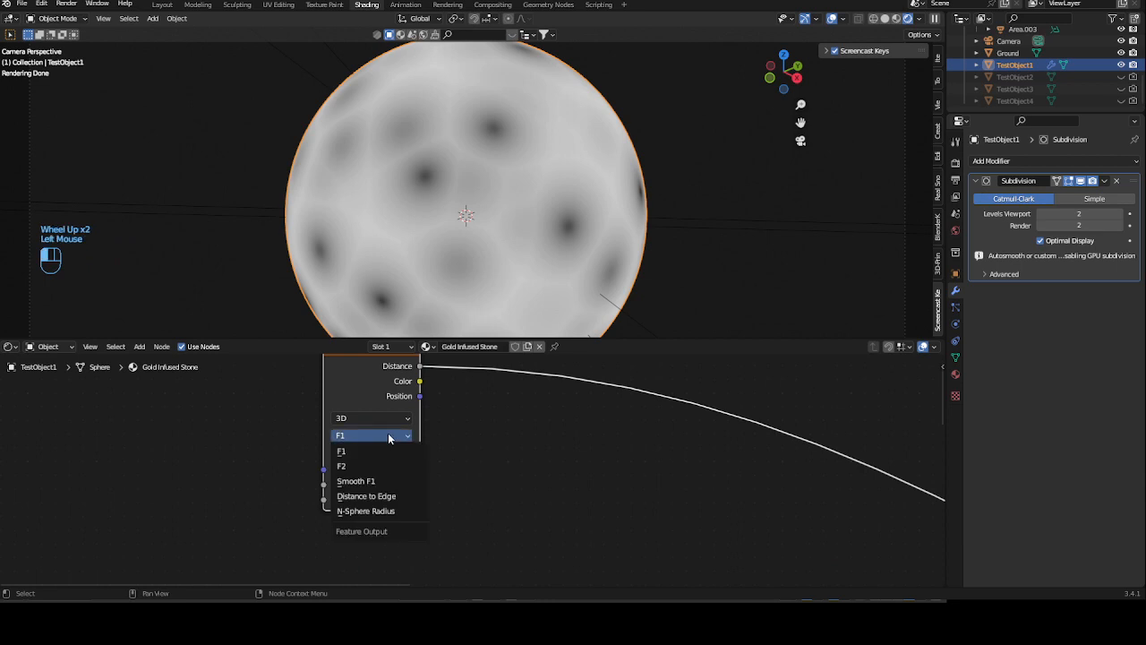
pyautogui.click(408, 499)
# Set the Voronoi Texture's scale to 3.5 and connect the Texture Coordinate's Object output to its Vector input
pyautogui.keyDown('ctrl'); pyautogui.moveTo(499, 493); pyautogui.dragTo(421, 447, button='middle'); pyautogui.keyUp('ctrl')
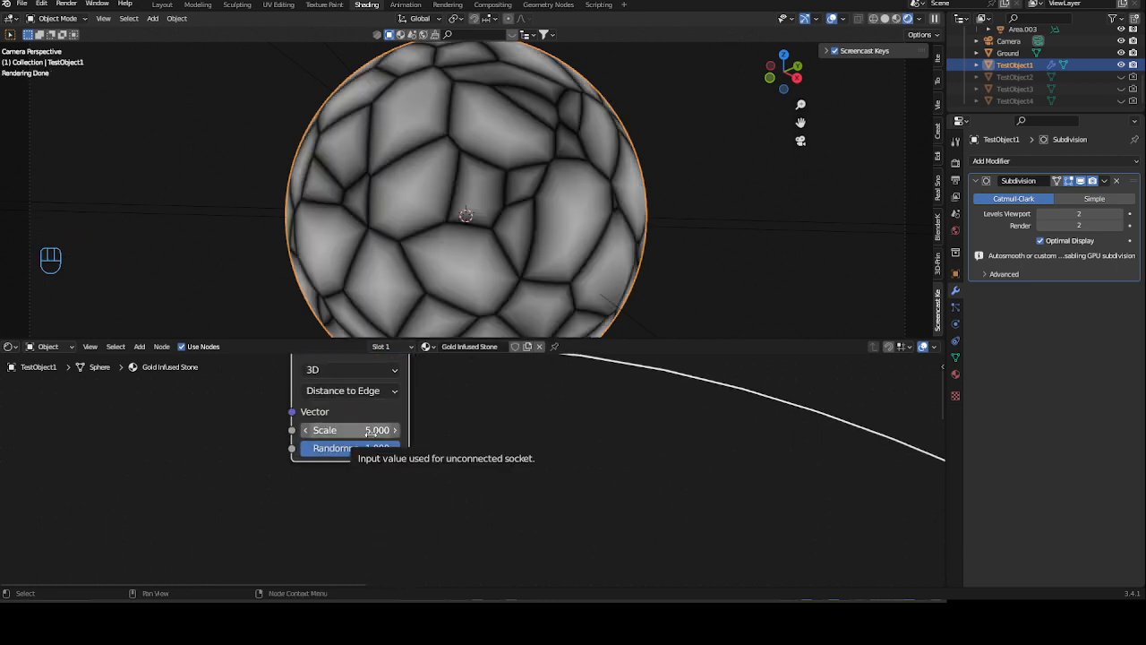
pyautogui.click(371, 430)
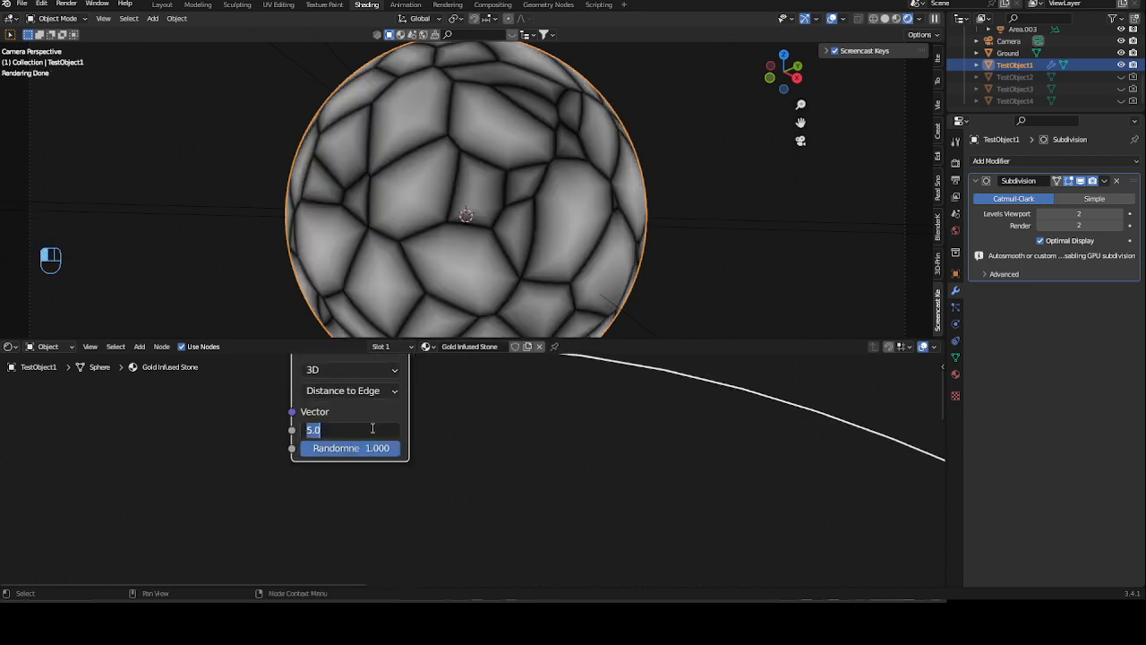
pyautogui.write('3.3')
pyautogui.press('Return')
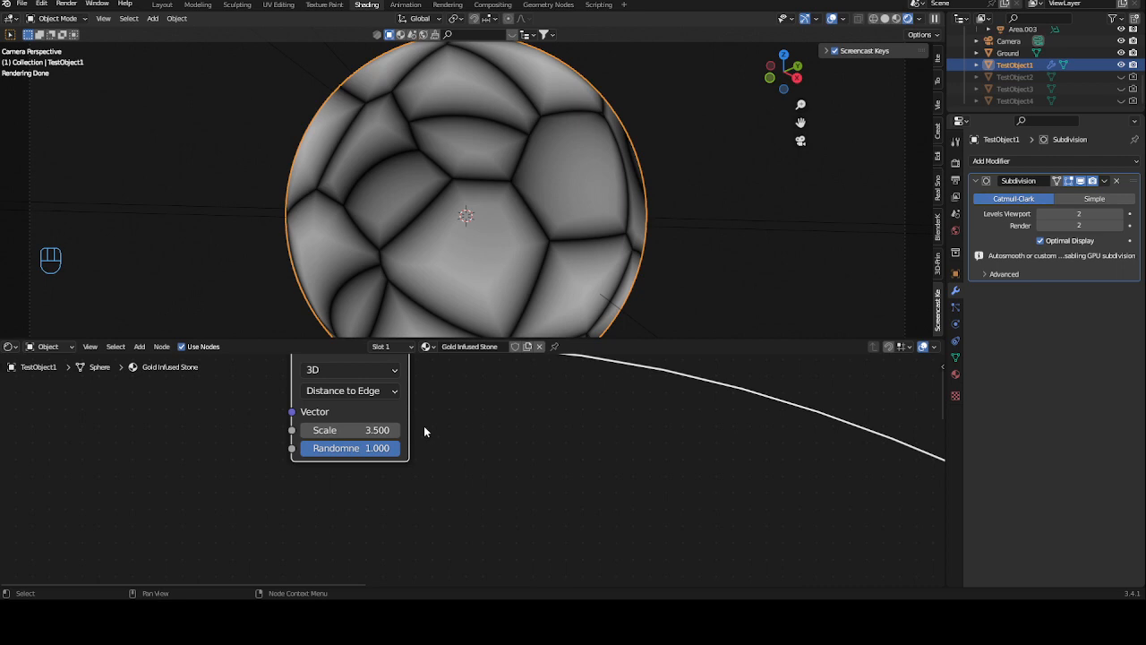
pyautogui.scroll(-4, 424, 425)
pyautogui.scroll(1, 426, 430)
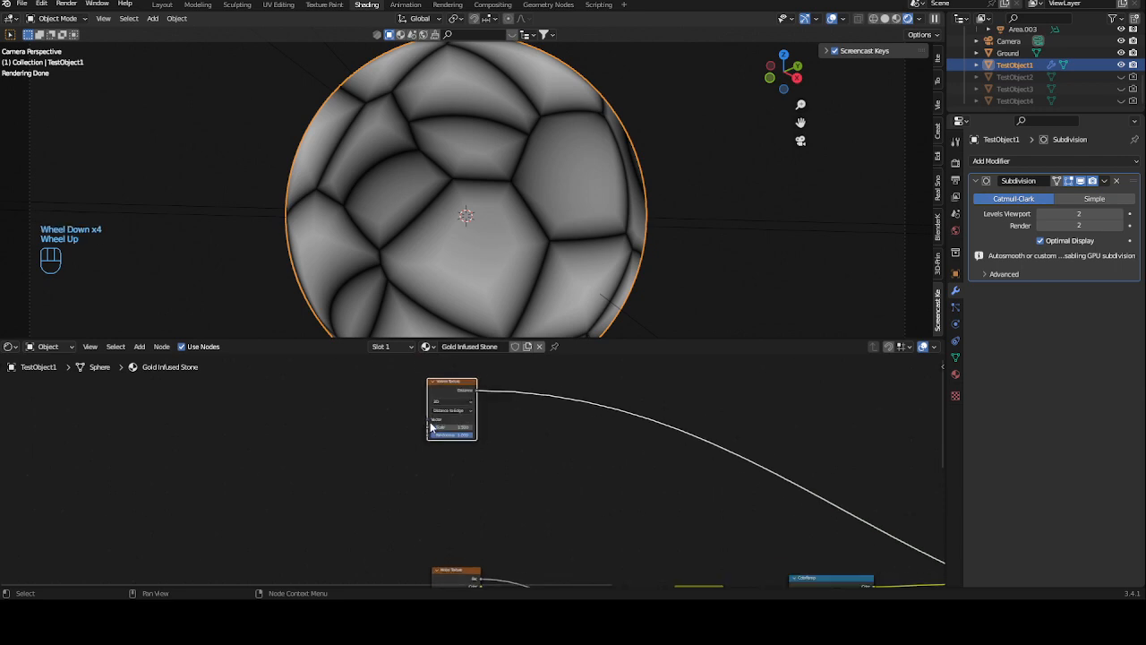
pyautogui.moveTo(428, 423); pyautogui.dragTo(397, 467)
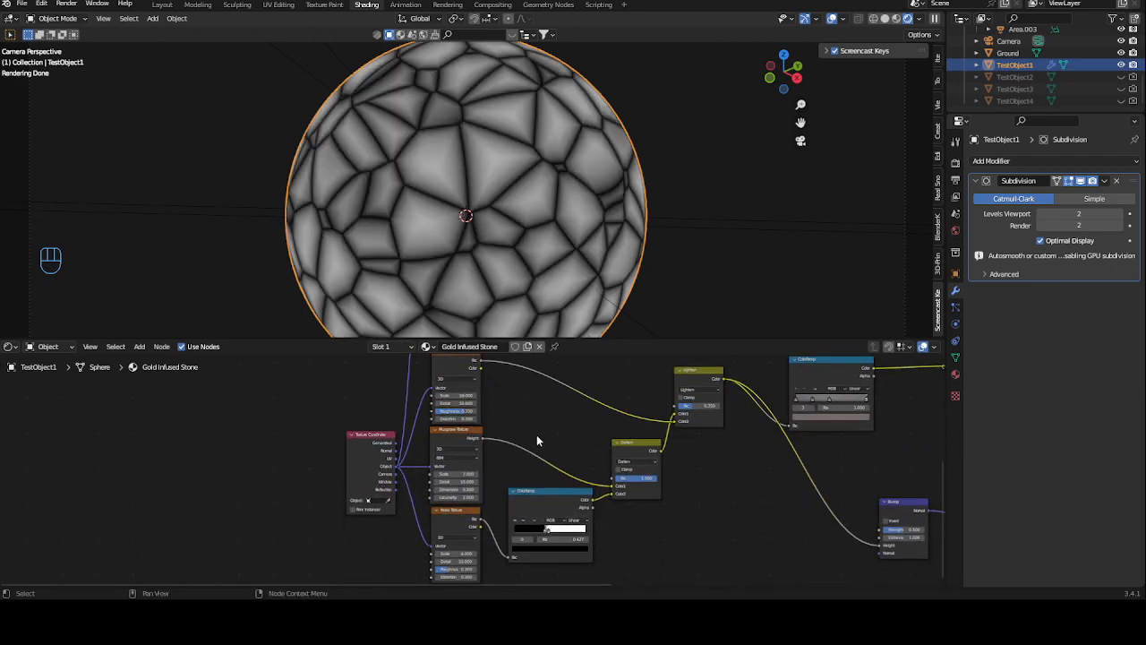
# Duplicate the upper Noise Texture and place the copy above and slightly left of the original
pyautogui.scroll(-3, 539, 428)
pyautogui.moveTo(544, 417); pyautogui.dragTo(489, 489, button='middle')
pyautogui.scroll(3, 489, 496)
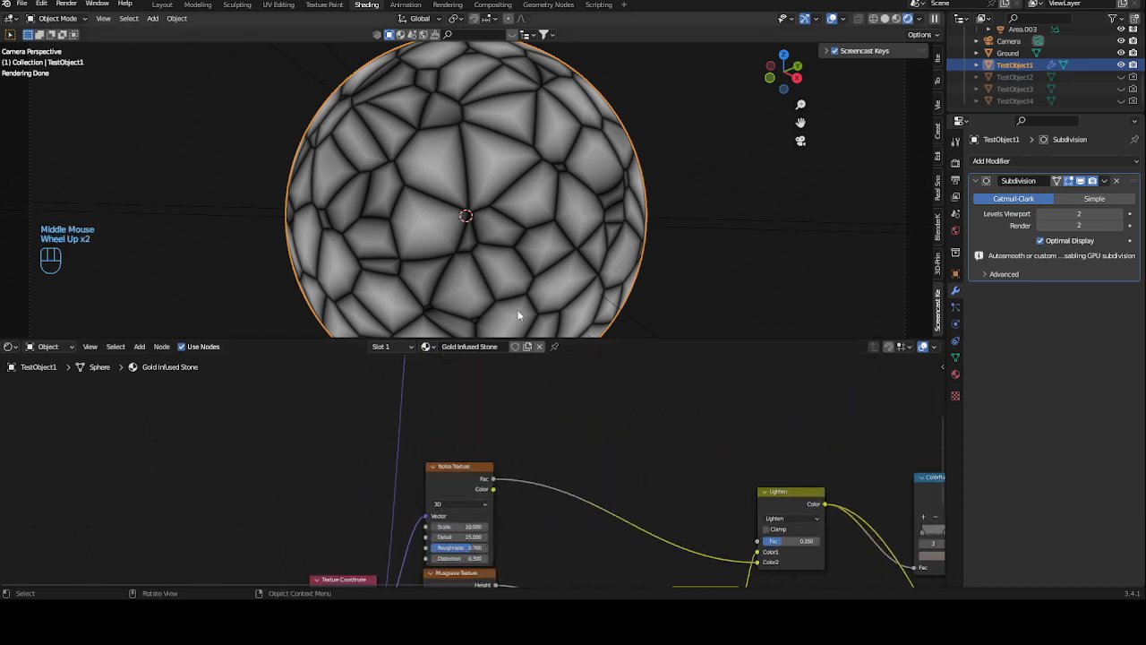
pyautogui.click(452, 474)
pyautogui.moveTo(473, 469); pyautogui.dragTo(483, 491, button='middle')
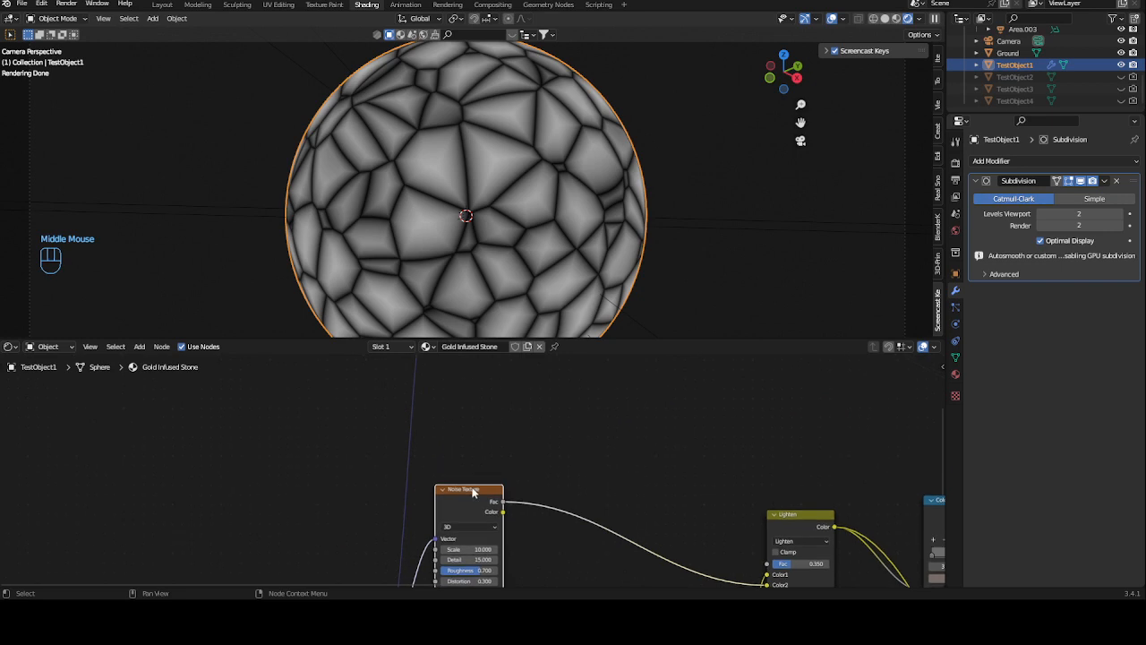
pyautogui.hotkey('shift', 'd')
pyautogui.click(402, 390)
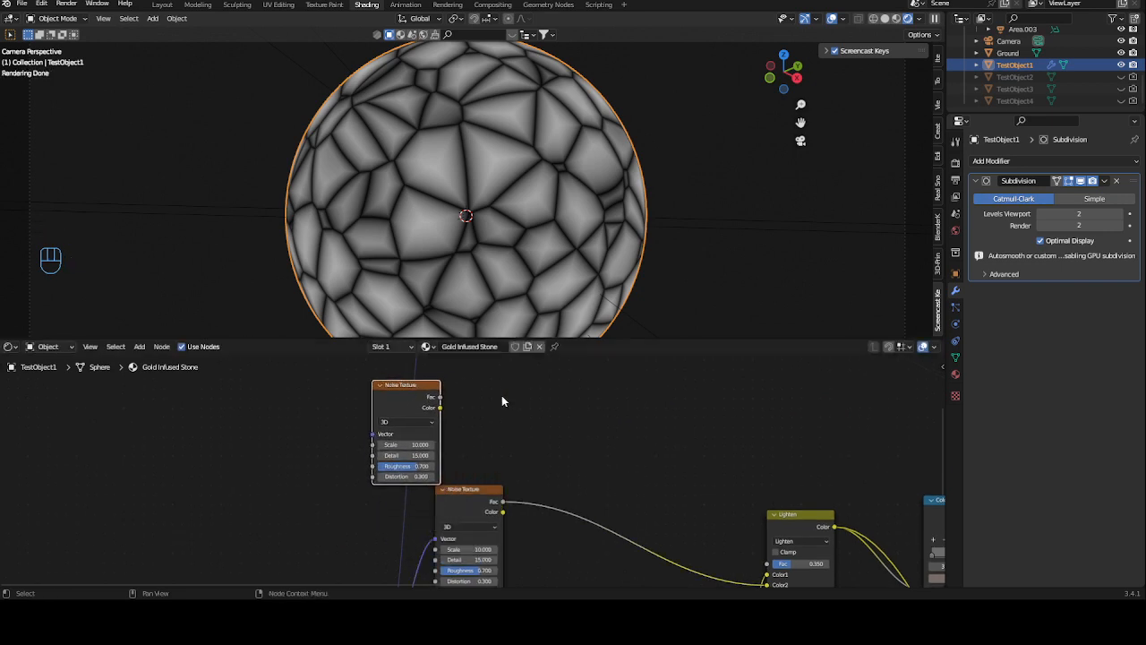
pyautogui.moveTo(405, 392)
pyautogui.mouseDown()
pyautogui.moveTo(436, 392)
pyautogui.moveTo(412, 394)
pyautogui.mouseUp()
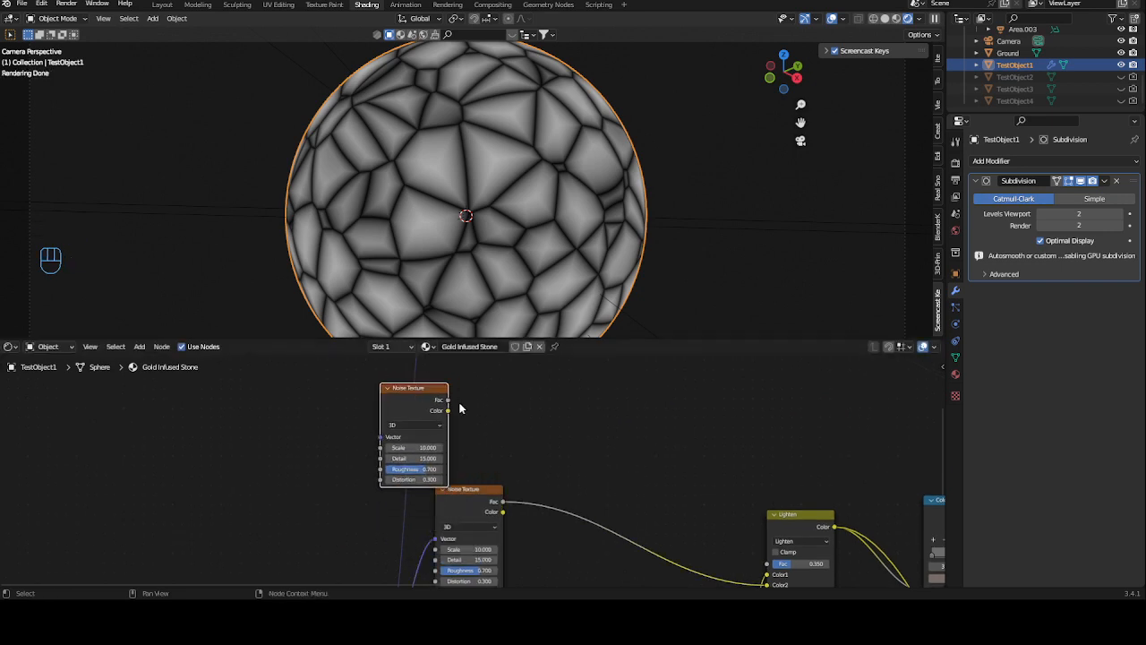
# Link Texture Coordinate Object to the duplicated Noise Texture's Vector, and that noise's Color output to the Voronoi Texture's Vector
pyautogui.moveTo(467, 435); pyautogui.dragTo(382, 381, button='middle')
pyautogui.scroll(-2, 379, 541)
pyautogui.moveTo(317, 556); pyautogui.dragTo(250, 553)
pyautogui.moveTo(464, 417); pyautogui.dragTo(466, 537, button='middle')
pyautogui.moveTo(363, 486); pyautogui.dragTo(338, 470)
pyautogui.moveTo(437, 466); pyautogui.dragTo(423, 442, button='middle')
# Set the duplicated Noise Texture's scale to 3
pyautogui.scroll(3, 424, 441)
pyautogui.moveTo(347, 495); pyautogui.dragTo(512, 448, button='middle')
pyautogui.scroll(3, 456, 443)
pyautogui.keyDown('ctrl'); pyautogui.moveTo(474, 498); pyautogui.dragTo(466, 466, button='middle'); pyautogui.keyUp('ctrl')
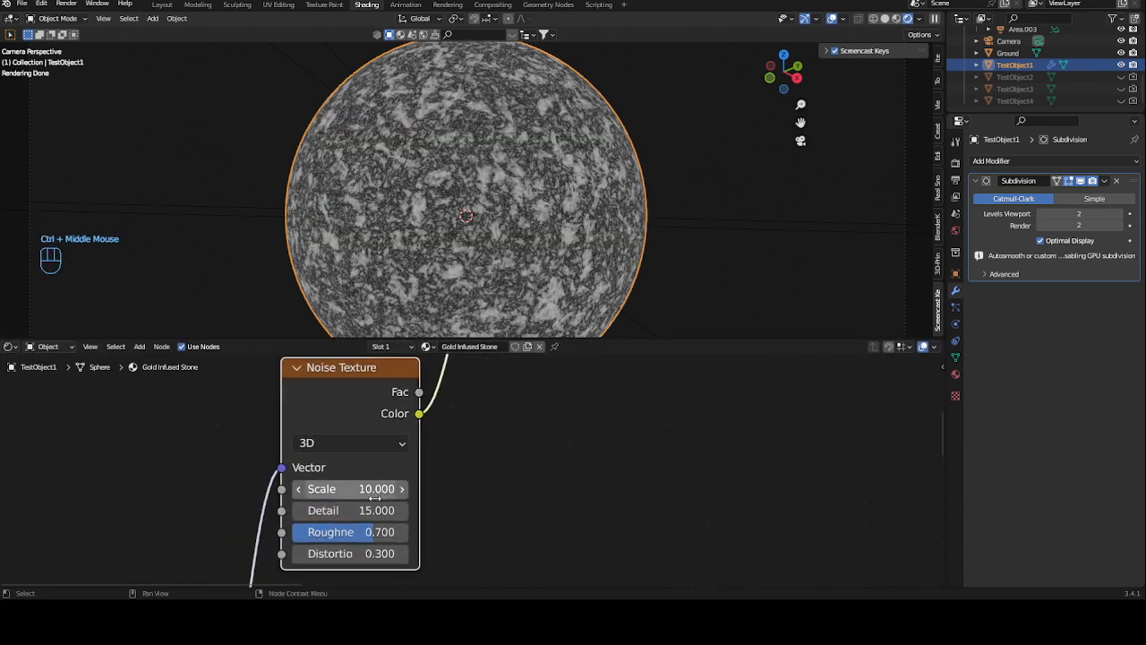
pyautogui.click(377, 489)
pyautogui.write('3')
pyautogui.press('Return')
pyautogui.keyDown('ctrl'); pyautogui.moveTo(512, 510); pyautogui.dragTo(361, 484, button='middle'); pyautogui.keyUp('ctrl')
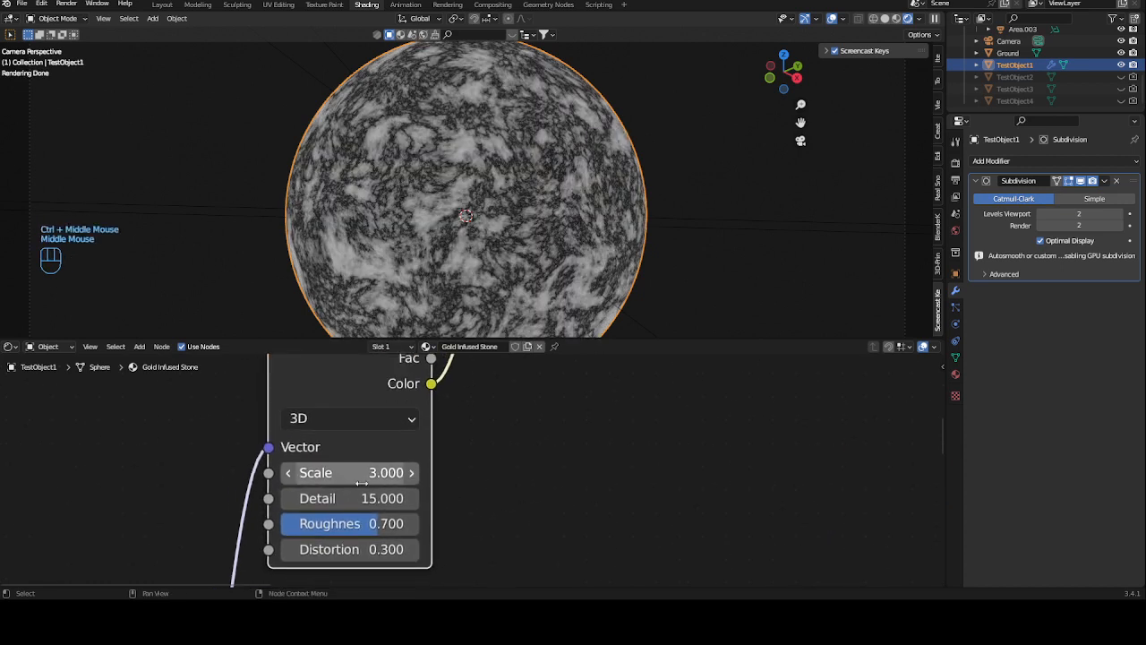
# Set the duplicated Noise Texture's roughness to 0.6 and its distortion to 0
pyautogui.click(386, 528)
pyautogui.press('BackSpace')
pyautogui.write('6')
pyautogui.press('Return')
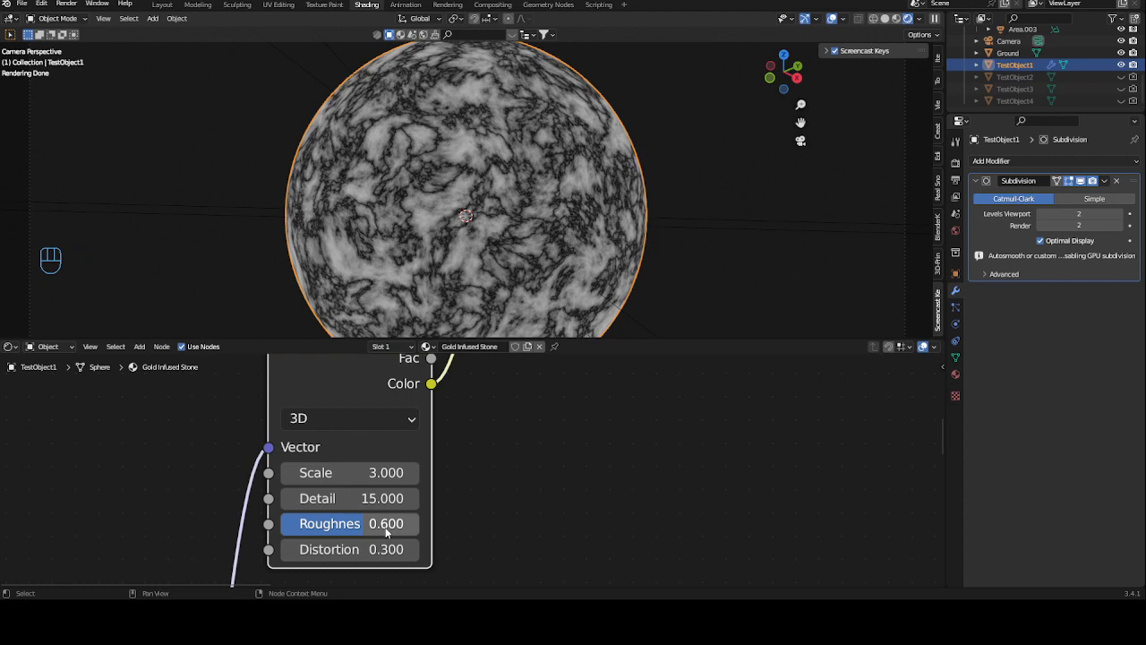
pyautogui.click(368, 548)
pyautogui.press('BackSpace')
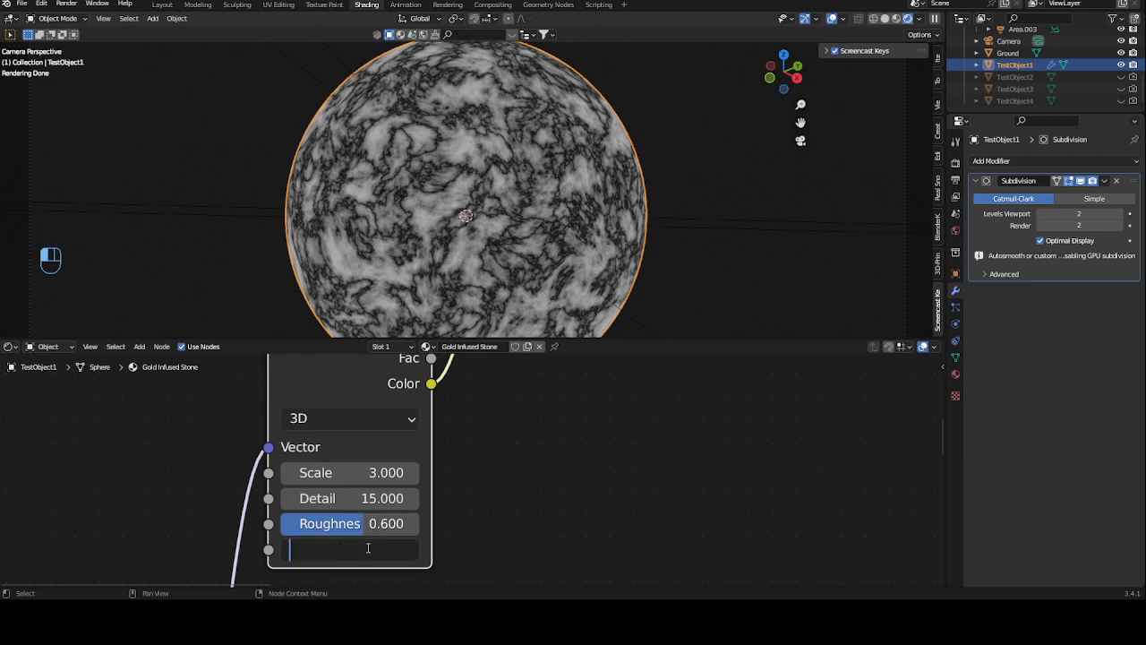
pyautogui.write('0')
pyautogui.press('Return')
# Insert a ColorRamp on the Voronoi Texture's Distance output and move its white stop to about 0.045
pyautogui.scroll(-4, 531, 466)
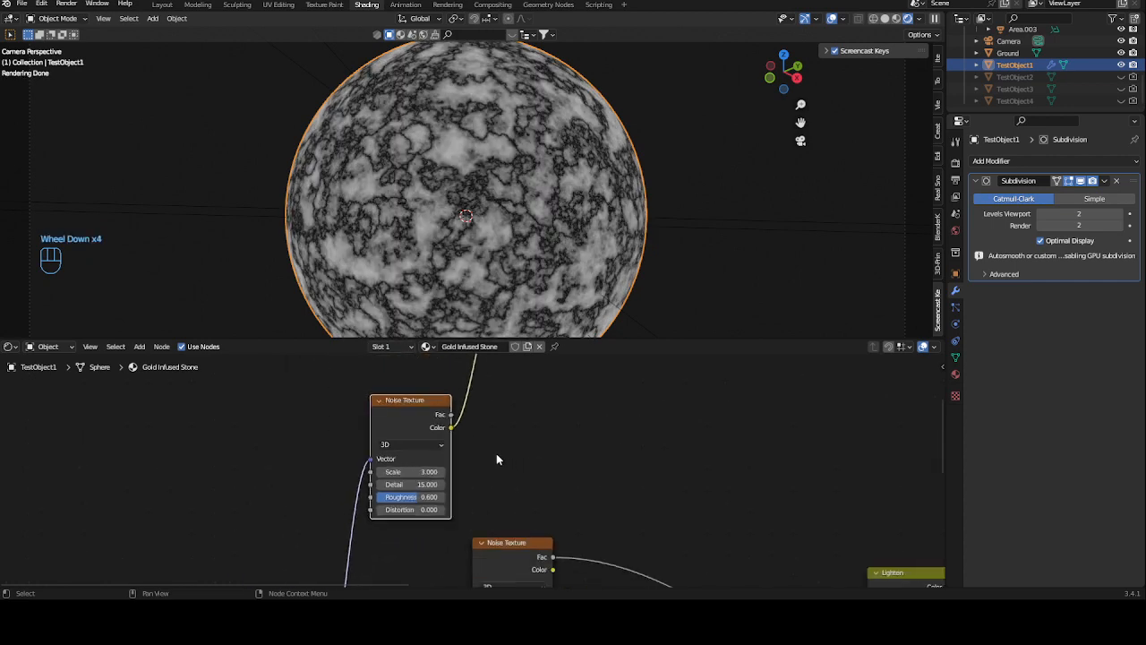
pyautogui.moveTo(424, 414); pyautogui.dragTo(425, 402)
pyautogui.moveTo(624, 404); pyautogui.dragTo(507, 458, button='middle')
pyautogui.scroll(2, 478, 409)
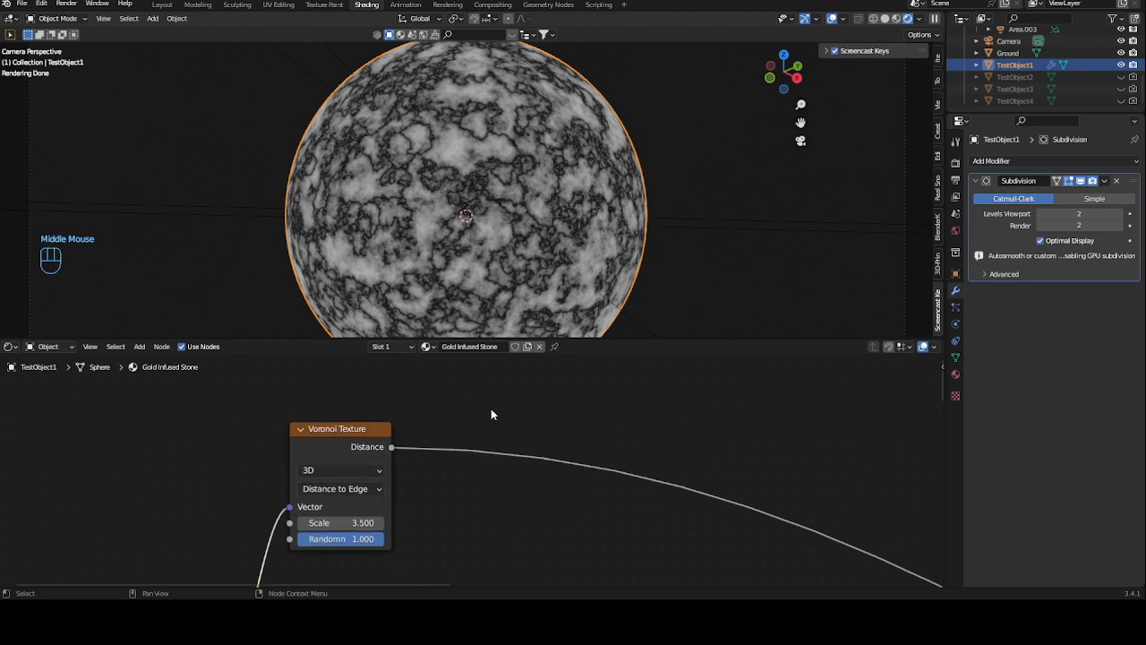
pyautogui.click(507, 421)
pyautogui.hotkey('shift', 'a')
pyautogui.click(507, 418)
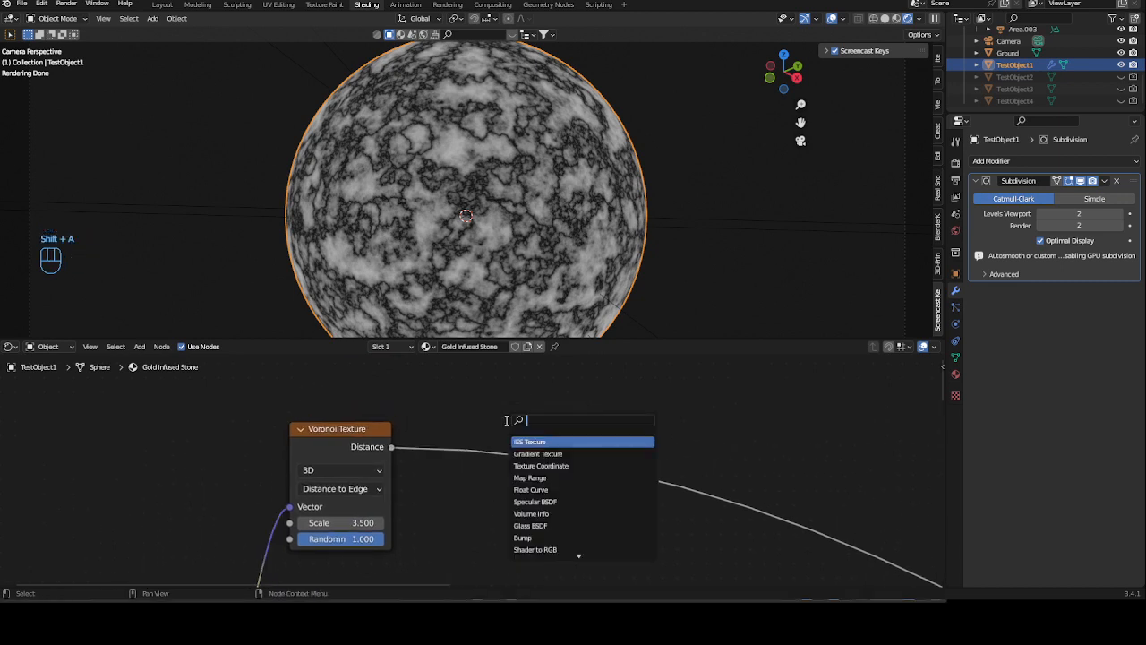
pyautogui.write('co')
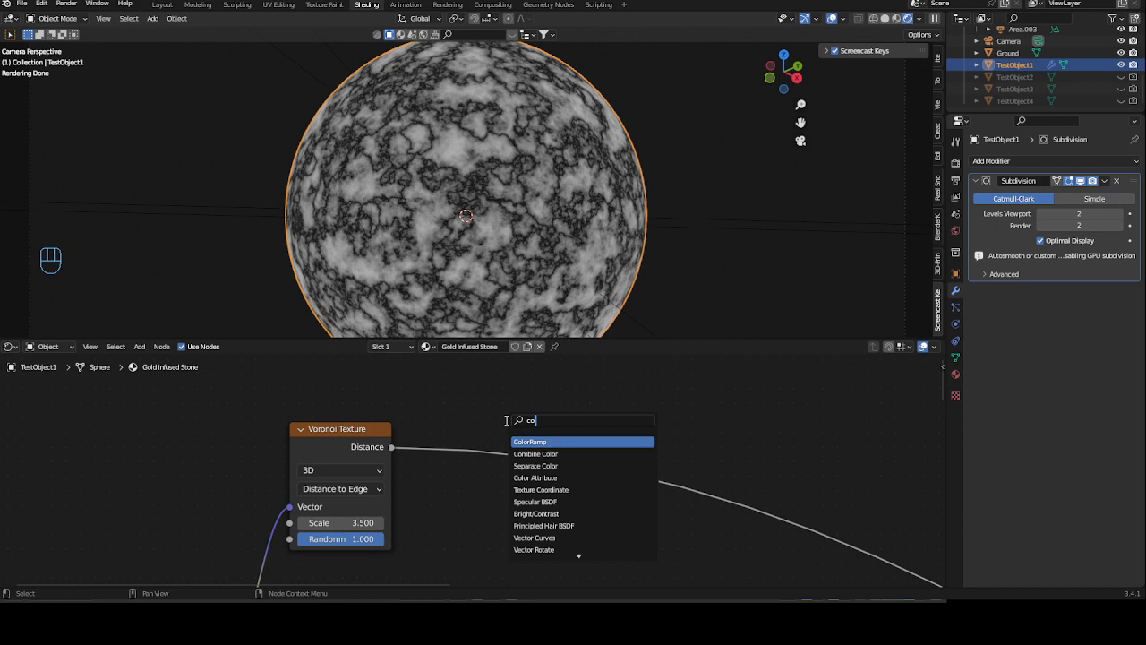
pyautogui.press('Return')
pyautogui.click(480, 422)
pyautogui.keyDown('ctrl'); pyautogui.moveTo(606, 471); pyautogui.dragTo(620, 469, button='middle'); pyautogui.keyUp('ctrl')
pyautogui.moveTo(627, 479); pyautogui.dragTo(463, 475)
# Insert an Invert node on the Color link after the Voronoi Texture's ColorRamp
pyautogui.moveTo(750, 380); pyautogui.dragTo(651, 397, button='middle')
pyautogui.hotkey('shift', 'a')
pyautogui.click(659, 389)
pyautogui.write('Inv')
pyautogui.click(702, 411)
pyautogui.click(642, 421)
# Thin the vein lines by moving the white stop of the Voronoi's ColorRamp to about 0.036
pyautogui.keyDown('ctrl'); pyautogui.moveTo(671, 482); pyautogui.dragTo(449, 450, button='middle'); pyautogui.keyUp('ctrl')
pyautogui.scroll(5, 414, 477)
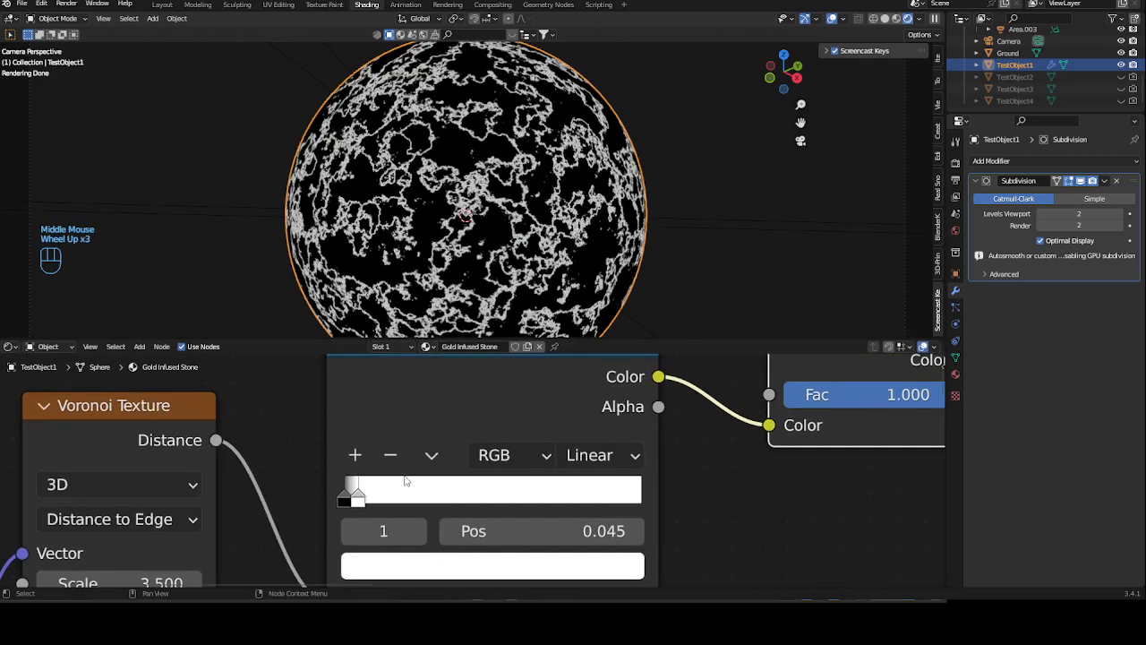
pyautogui.click(359, 500)
pyautogui.moveTo(358, 501); pyautogui.dragTo(353, 500)
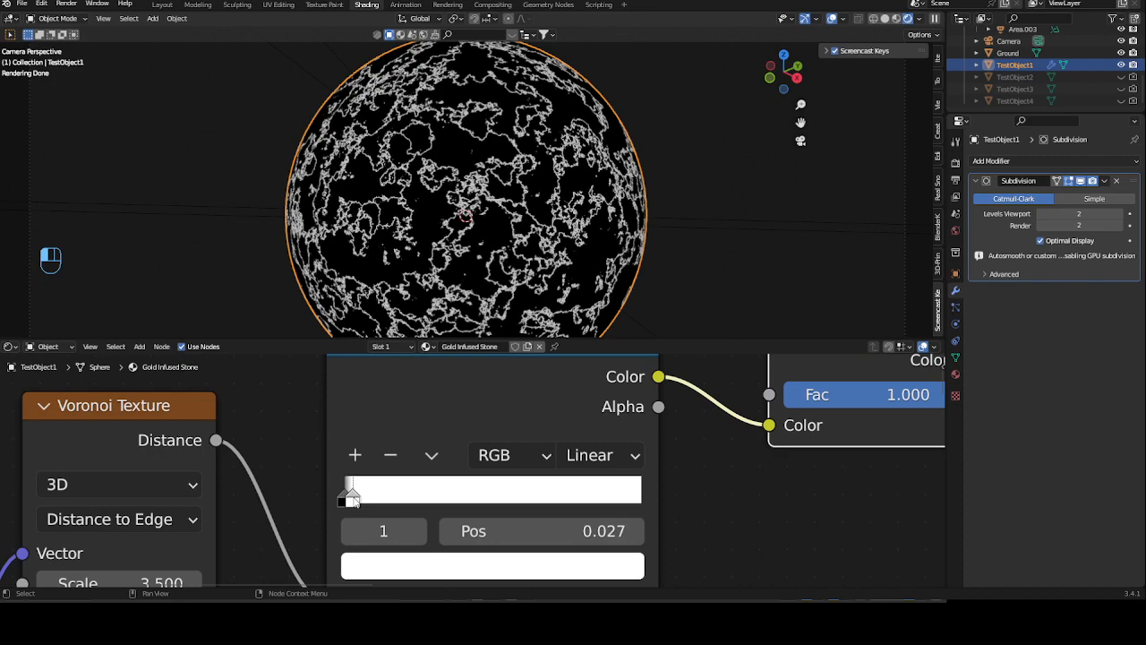
pyautogui.moveTo(353, 500)
pyautogui.mouseDown()
pyautogui.moveTo(431, 500)
pyautogui.moveTo(356, 499)
pyautogui.mouseUp()
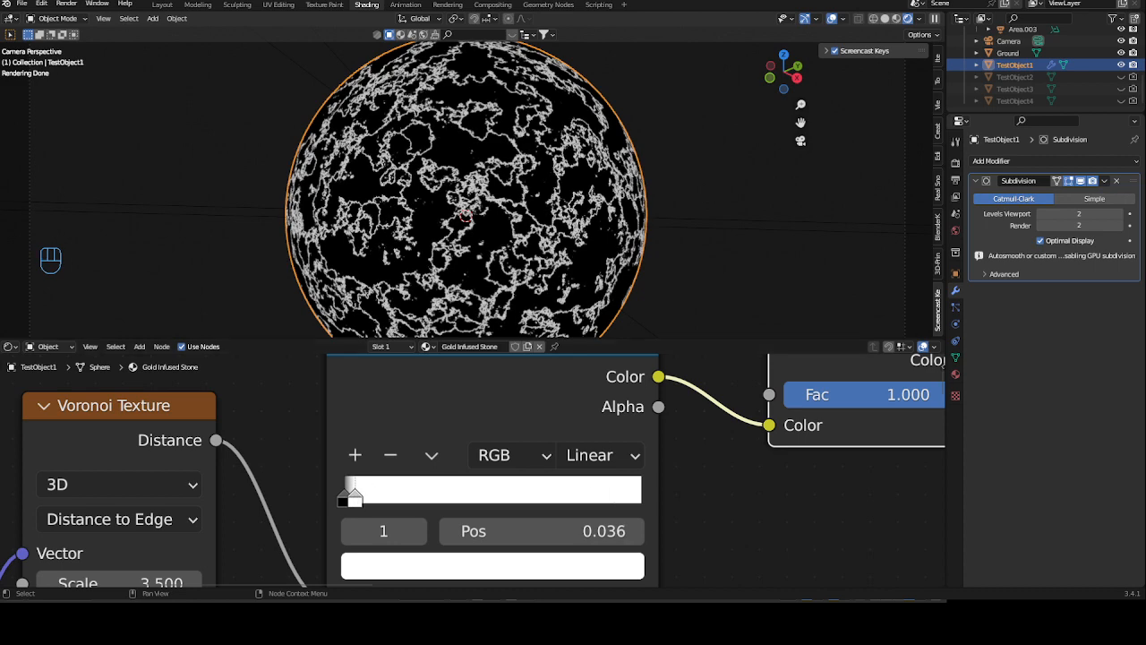
# Duplicate the Noise Texture that distorts the Voronoi and place the copy directly above the Voronoi Texture
pyautogui.scroll(-8, 356, 465)
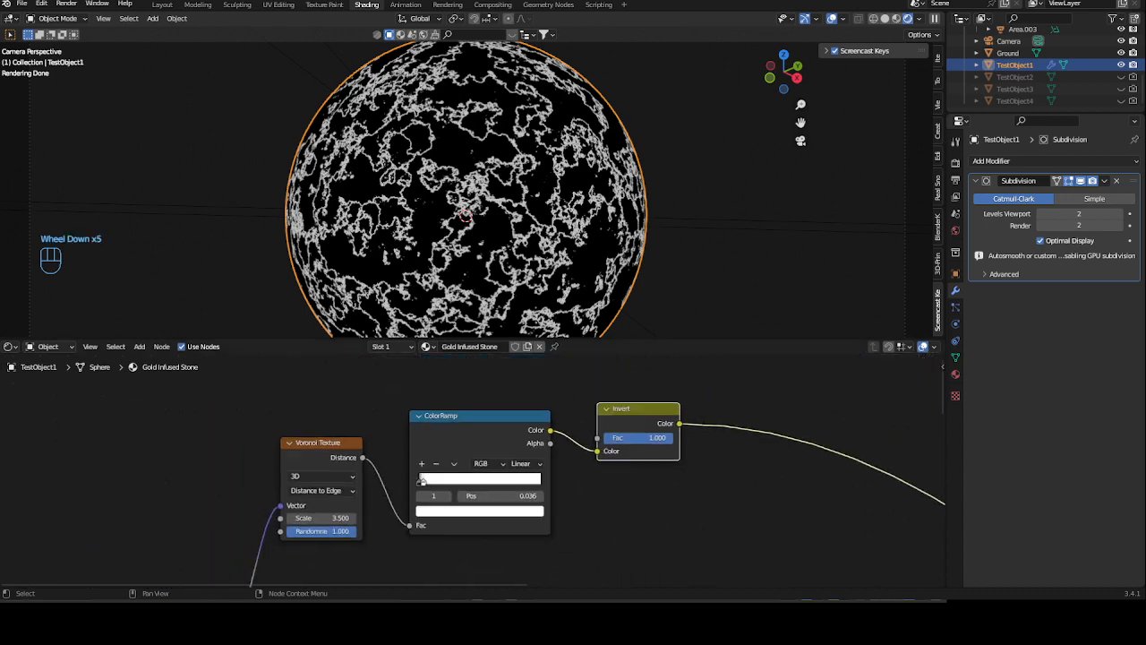
pyautogui.moveTo(307, 501); pyautogui.dragTo(356, 465, button='middle')
pyautogui.moveTo(307, 535); pyautogui.dragTo(387, 405)
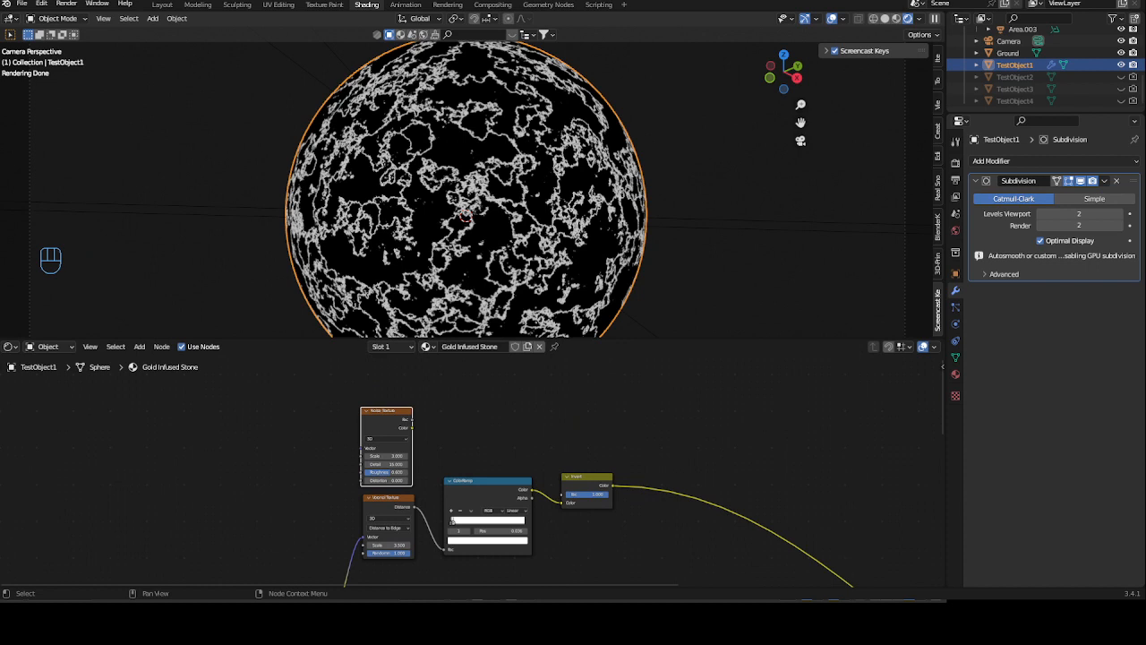
# Set the Scale of the duplicated Noise Texture above the Voronoi to 5 and its Roughness to 0.55
pyautogui.scroll(3, 470, 471)
pyautogui.click(386, 456)
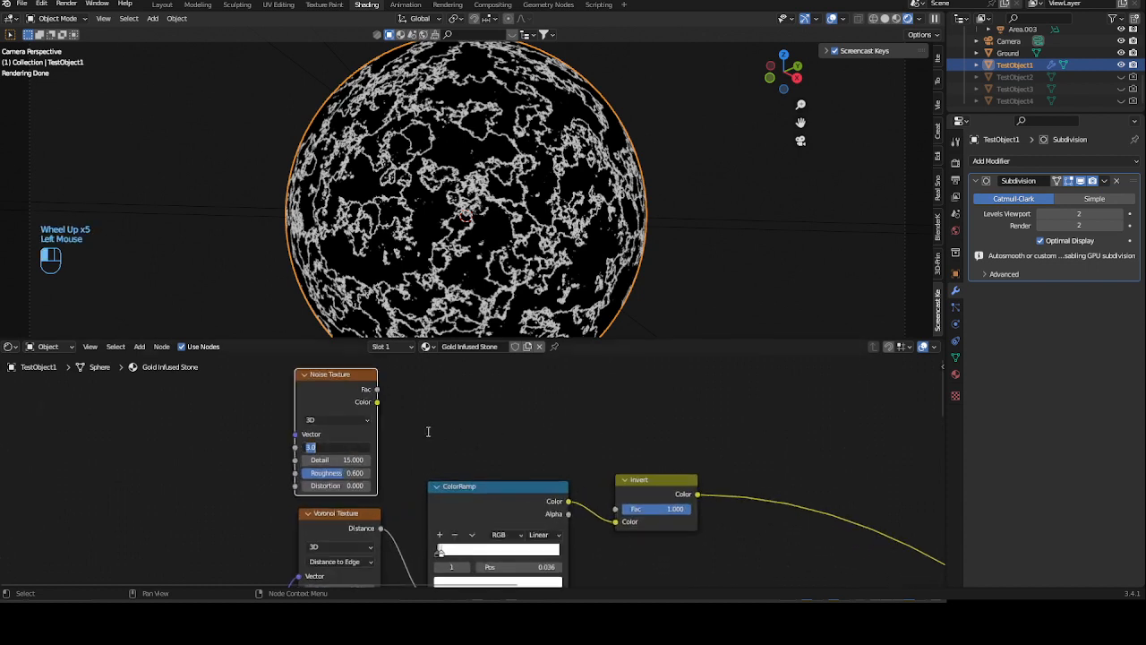
pyautogui.write('5')
pyautogui.press('Return')
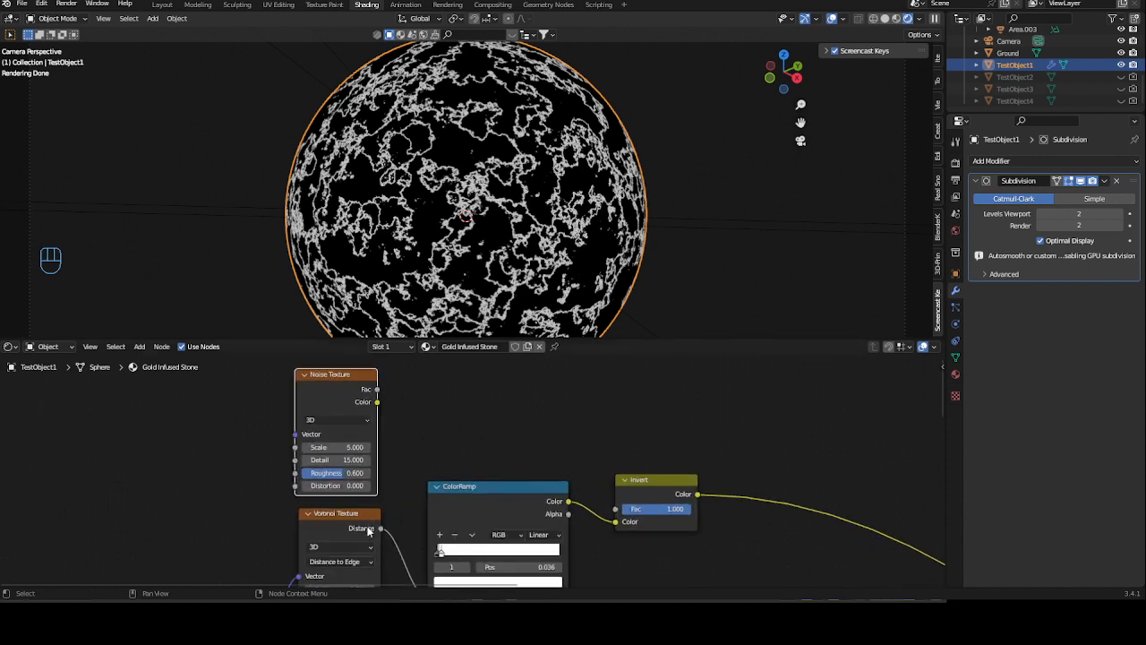
pyautogui.click(352, 472)
pyautogui.write('0.5')
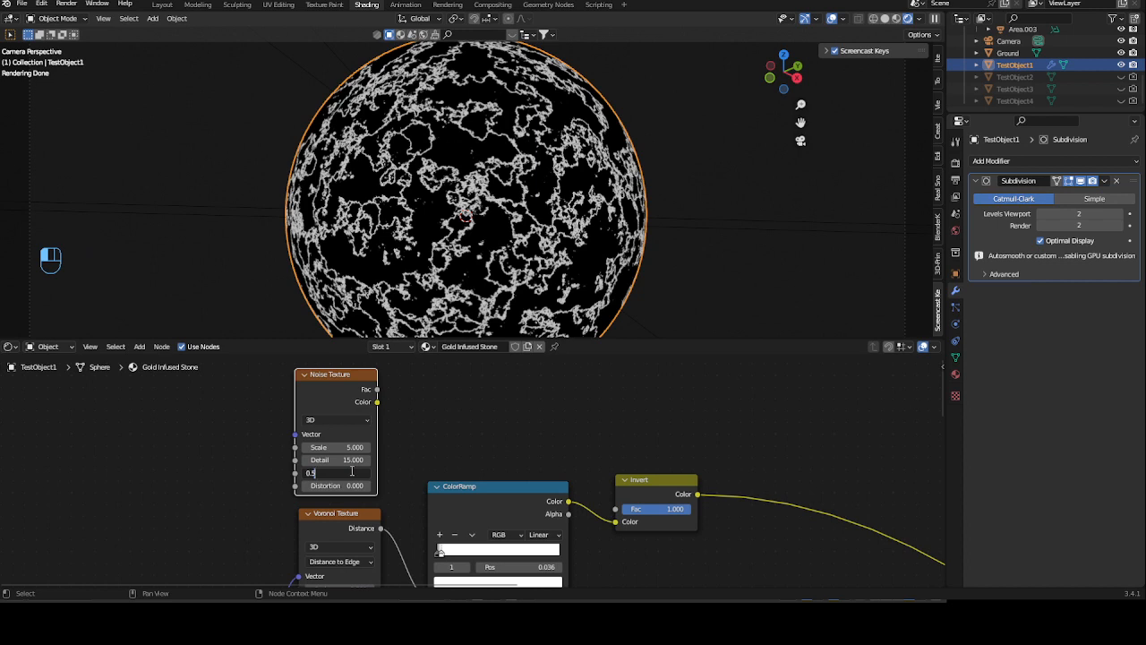
pyautogui.write('65')
pyautogui.press('Return')
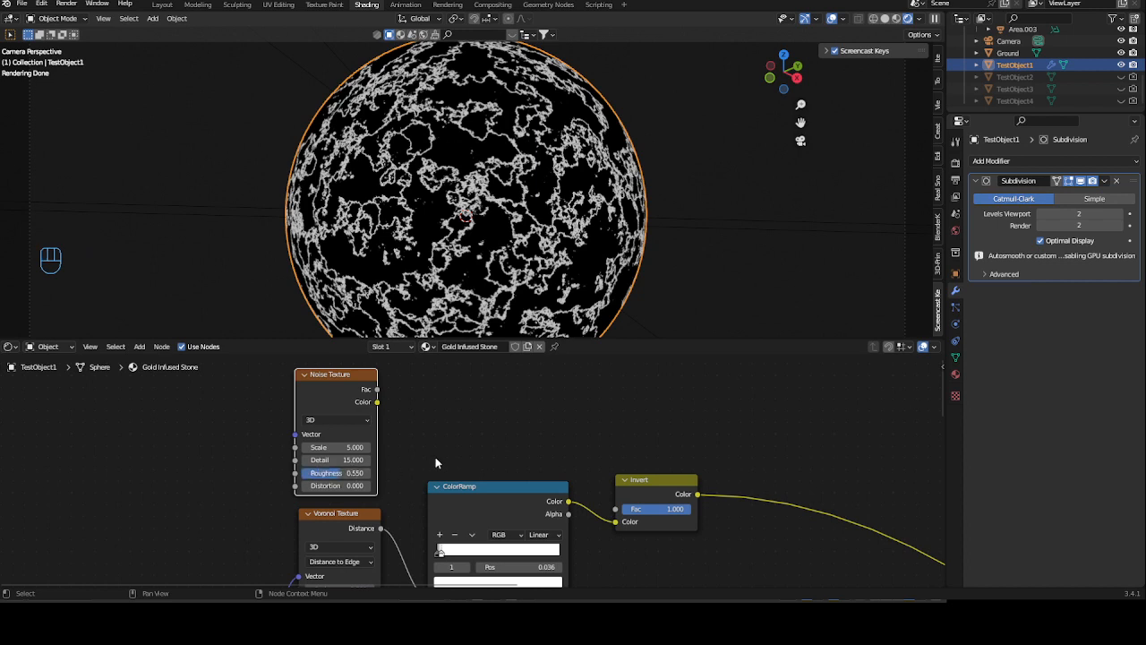
# Duplicate the Voronoi's ColorRamp, place the copy above it, and feed it from the upper Noise Texture's Fac output
pyautogui.scroll(-1, 488, 488)
pyautogui.click(493, 486)
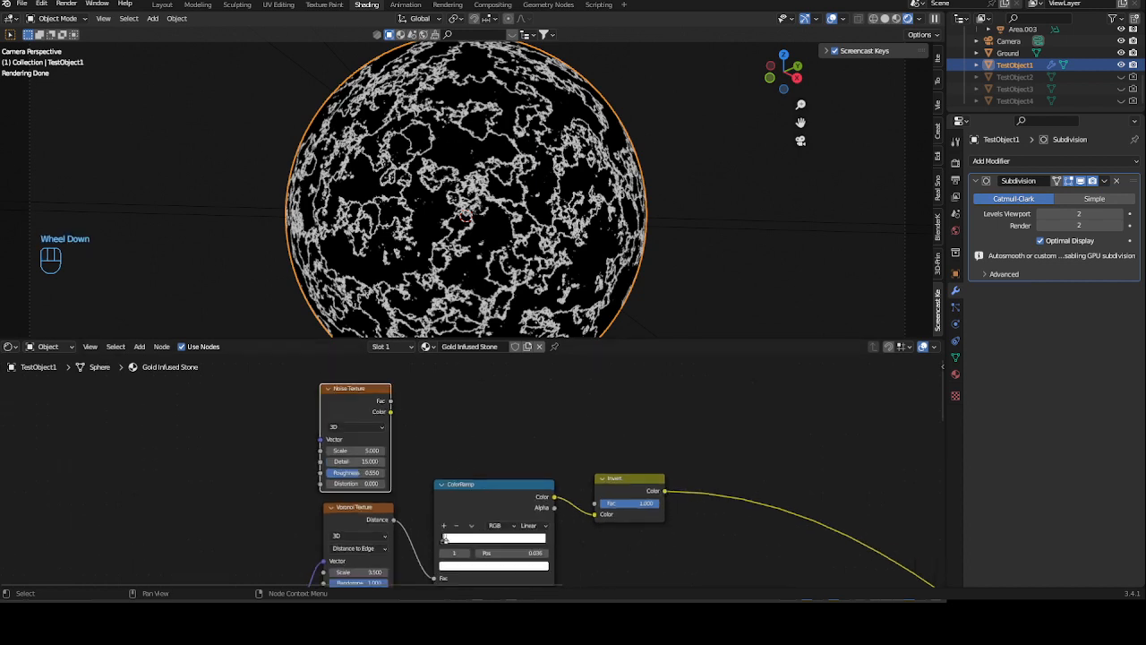
pyautogui.hotkey('shift', 'd')
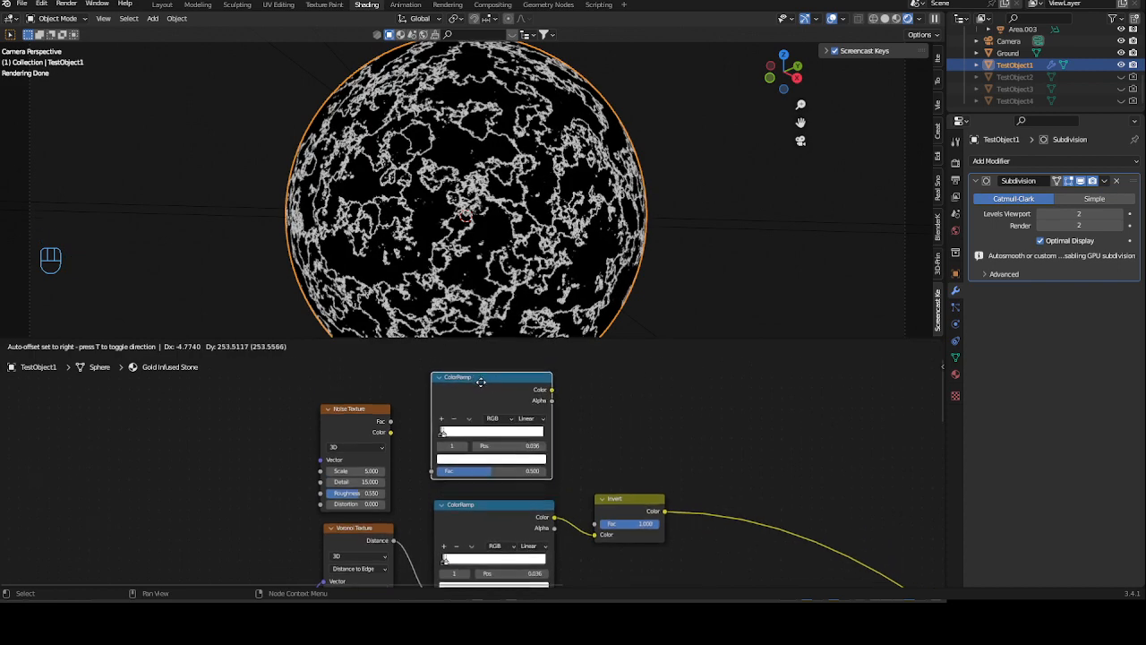
pyautogui.click(488, 394)
pyautogui.moveTo(390, 421); pyautogui.dragTo(436, 483)
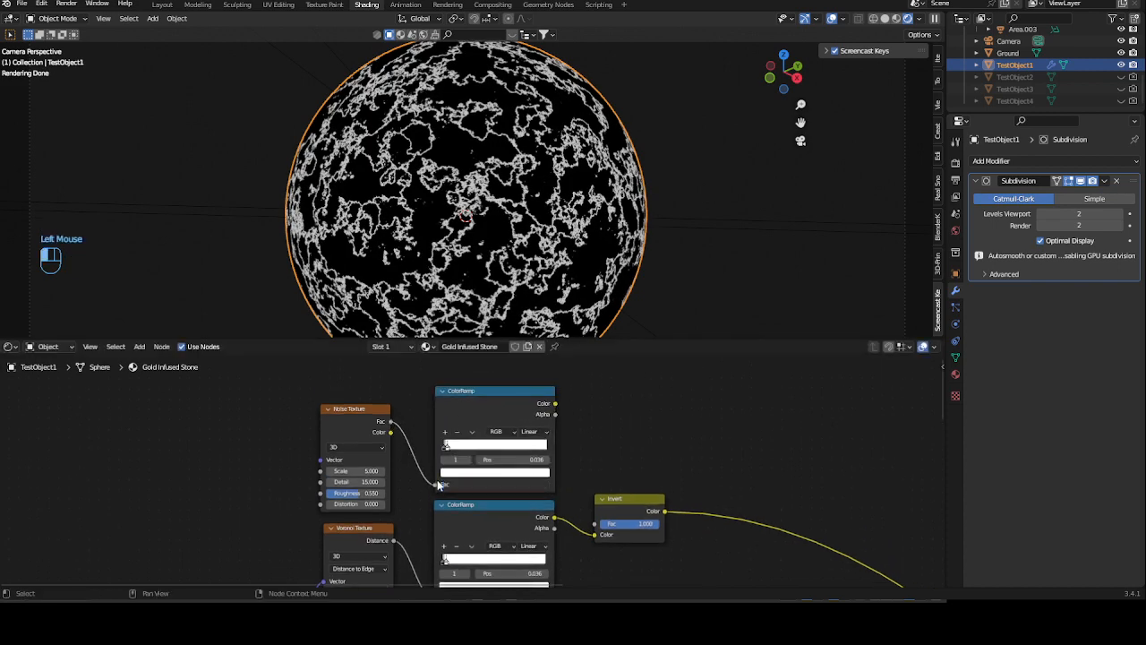
# Preview the upper ColorRamp and move its white stop to about 0.568 and its black stop to about 0.518
pyautogui.keyDown('ctrl'); pyautogui.keyDown('shift'); pyautogui.click(502, 399); pyautogui.keyUp('shift'); pyautogui.keyUp('ctrl')
pyautogui.scroll(4, 611, 433)
pyautogui.scroll(1, 613, 439)
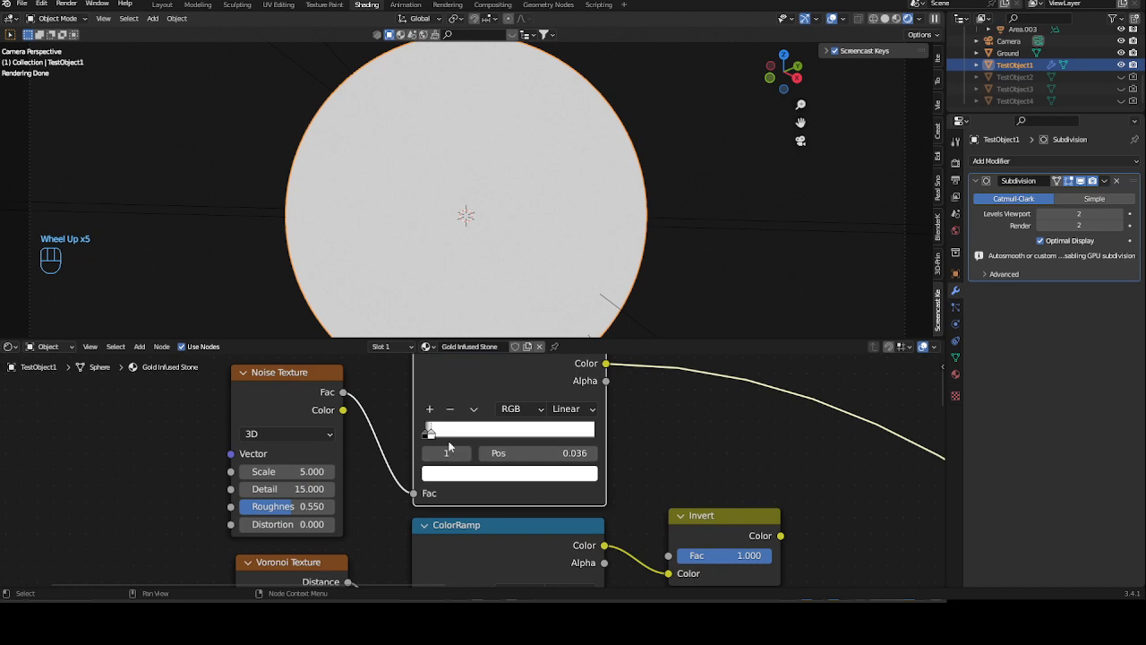
pyautogui.moveTo(431, 436); pyautogui.dragTo(526, 436)
pyautogui.moveTo(426, 436); pyautogui.dragTo(512, 439)
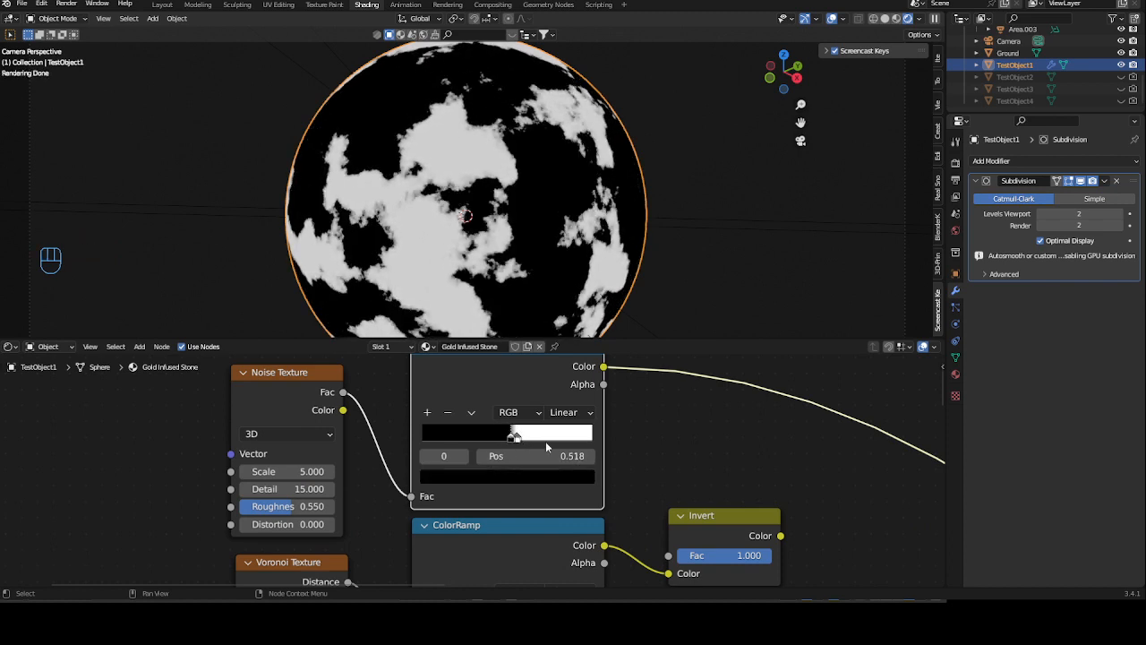
pyautogui.scroll(-2, 494, 531)
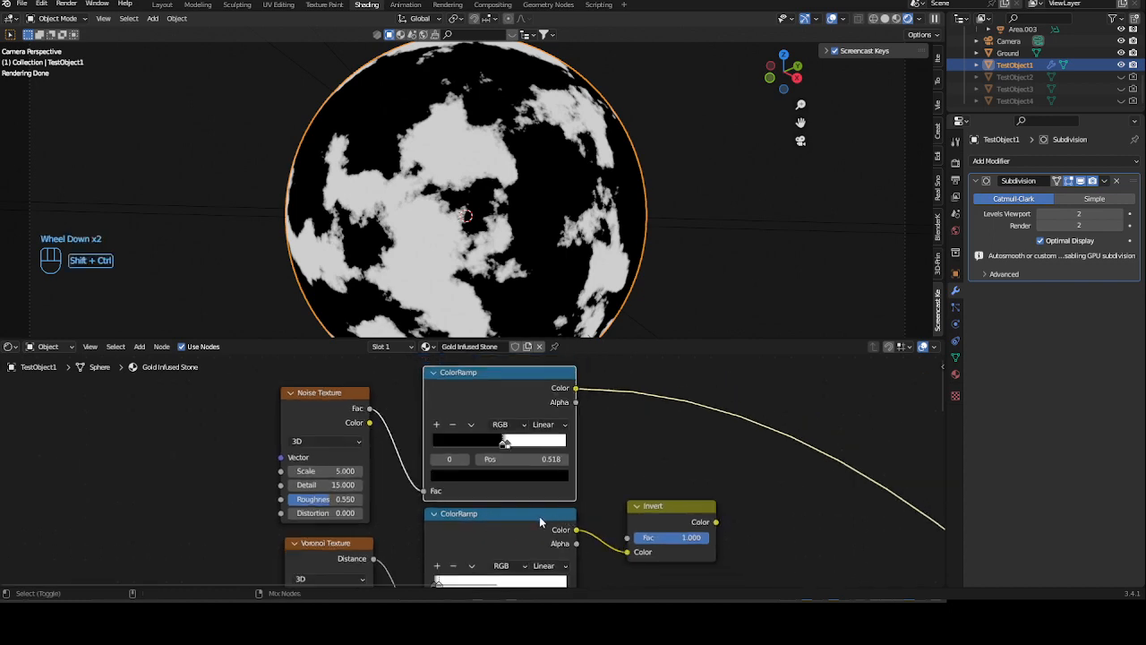
# Preview the Invert node's vein pattern on the sphere
pyautogui.keyDown('ctrl'); pyautogui.keyDown('shift'); pyautogui.click(662, 515); pyautogui.keyUp('shift'); pyautogui.keyUp('ctrl')
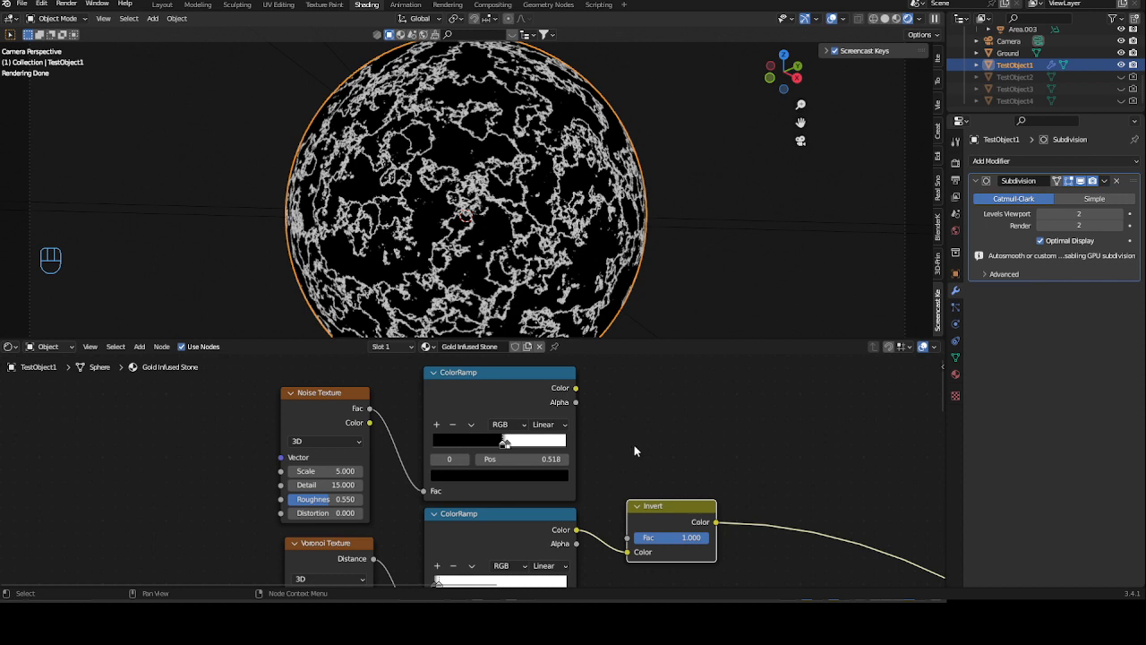
pyautogui.scroll(-2, 603, 443)
pyautogui.scroll(2, 567, 454)
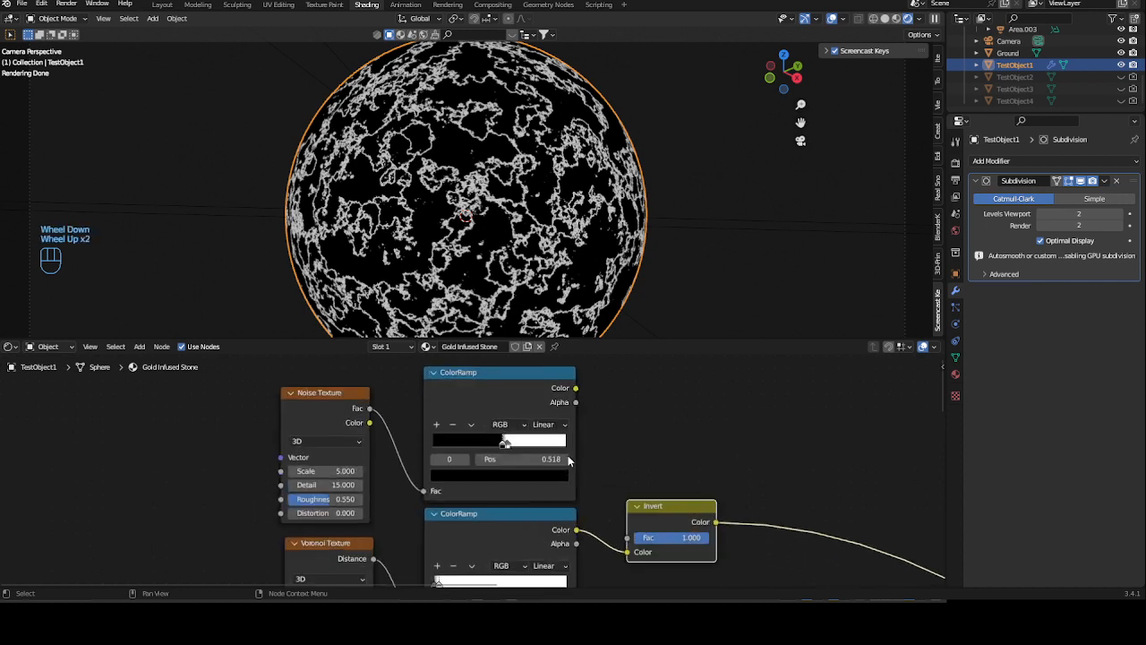
pyautogui.moveTo(663, 445); pyautogui.dragTo(633, 442, button='middle')
# Preview the noise's ColorRamp again and shrink its white patches by moving the black stop to about 0.55
pyautogui.keyDown('ctrl'); pyautogui.keyDown('shift'); pyautogui.click(536, 377); pyautogui.keyUp('shift'); pyautogui.keyUp('ctrl')
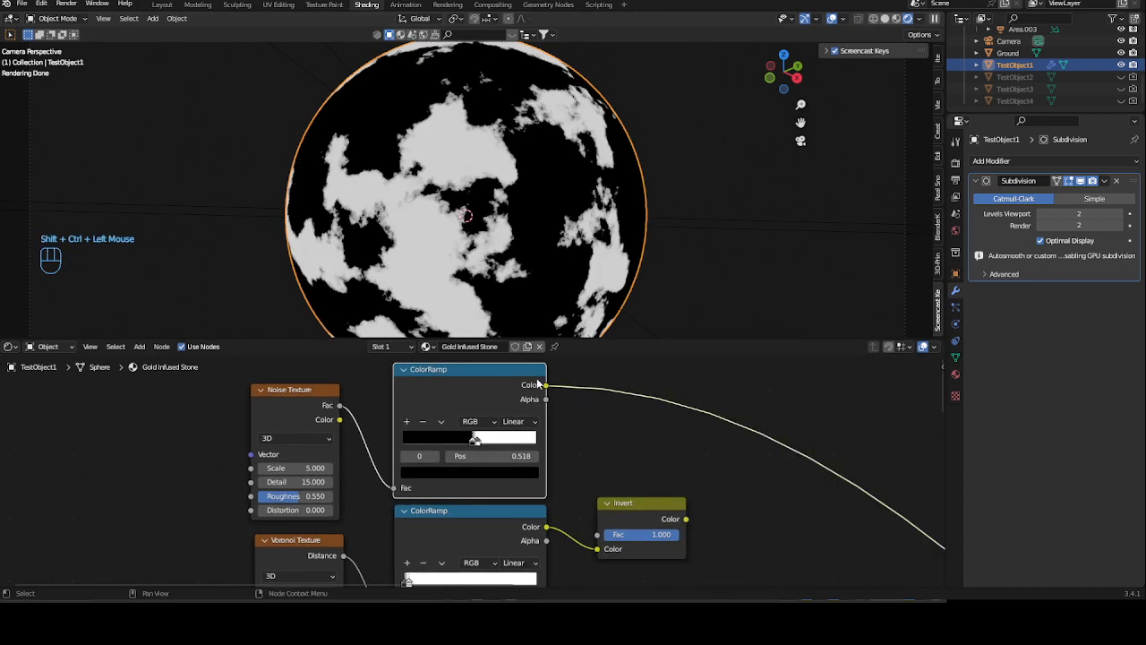
pyautogui.scroll(3, 601, 444)
pyautogui.click(477, 439)
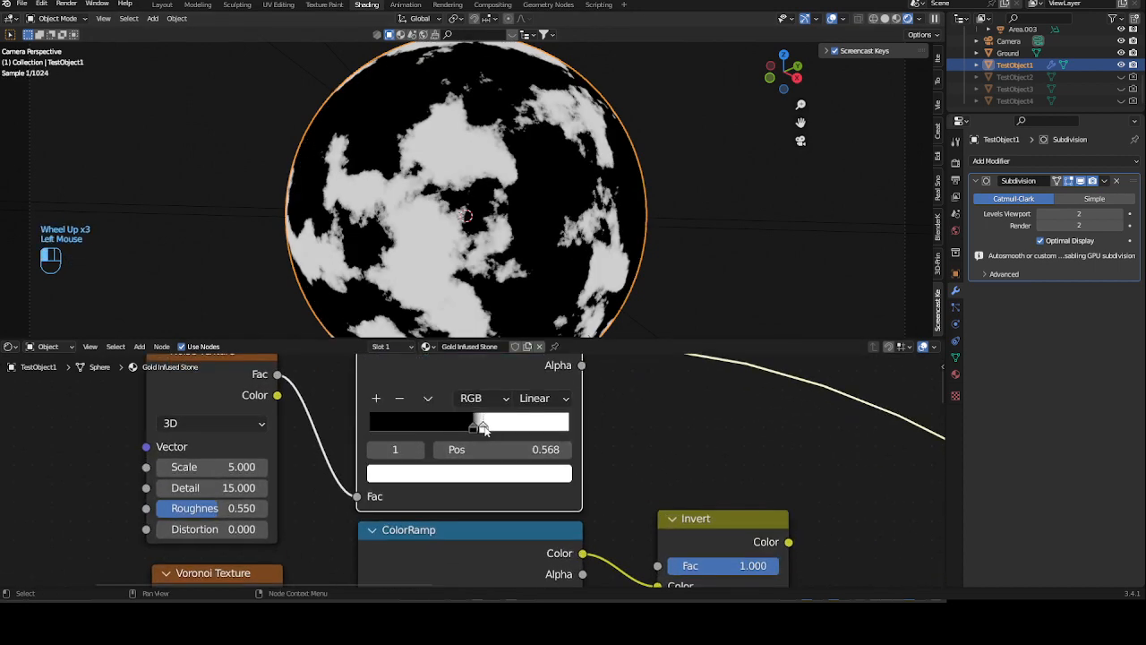
pyautogui.moveTo(474, 429); pyautogui.dragTo(485, 429)
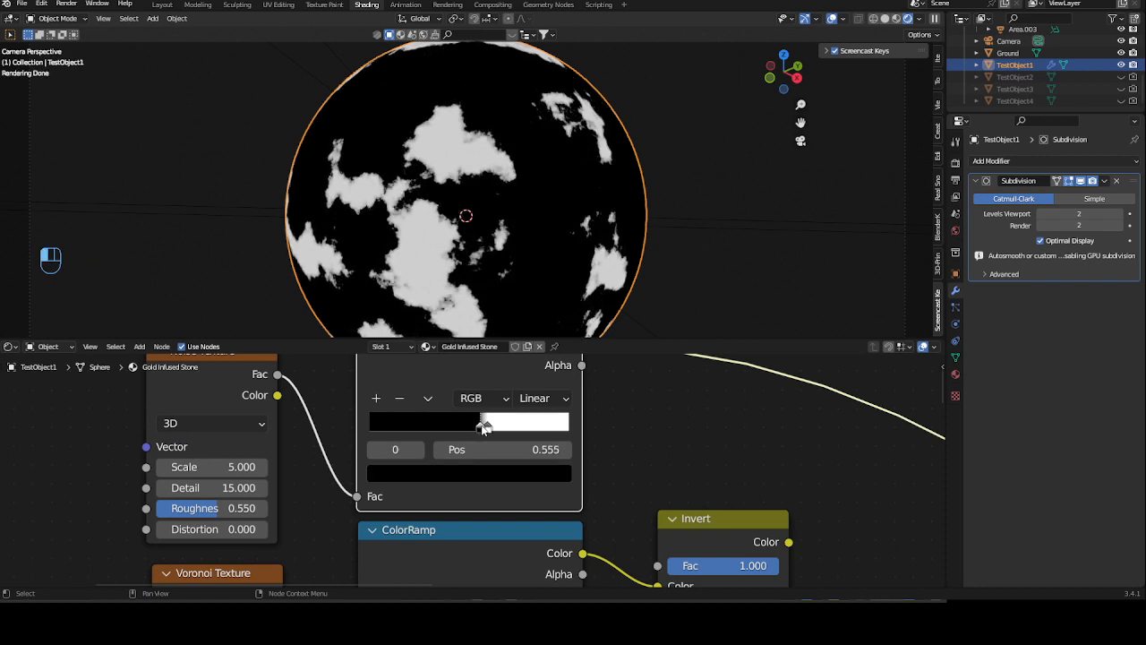
# Combine the noise's ColorRamp and the Invert node with a Mix node, expand it, and place it after them
pyautogui.scroll(-3, 598, 421)
pyautogui.moveTo(598, 421); pyautogui.dragTo(568, 361, button='middle')
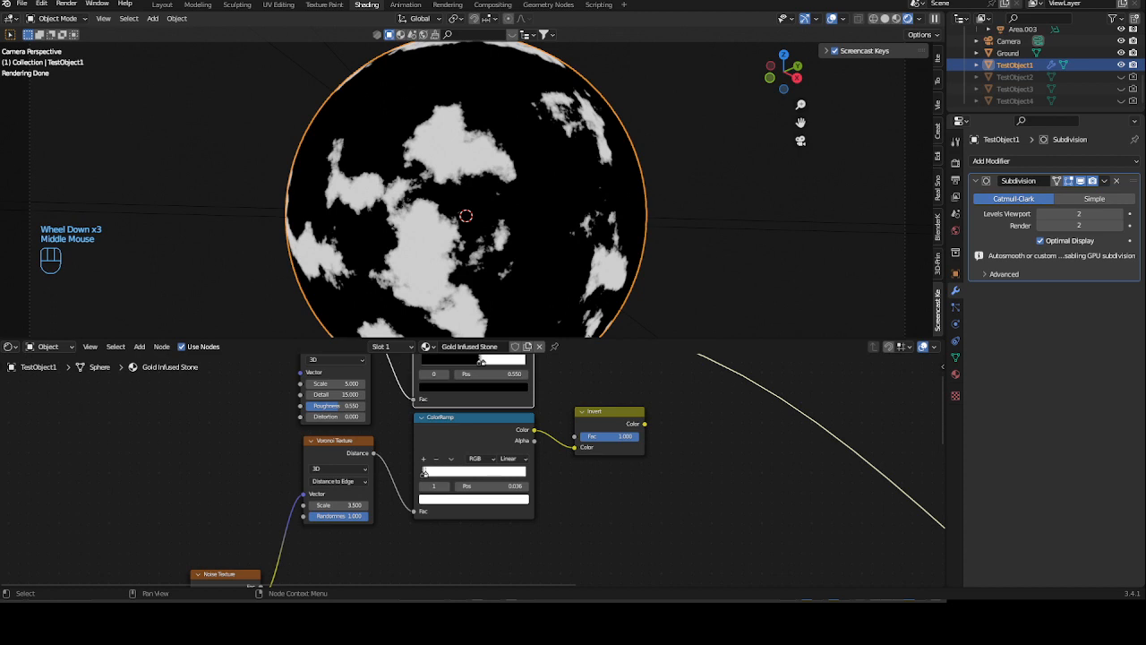
pyautogui.moveTo(240, 343); pyautogui.dragTo(170, 418, button='middle')
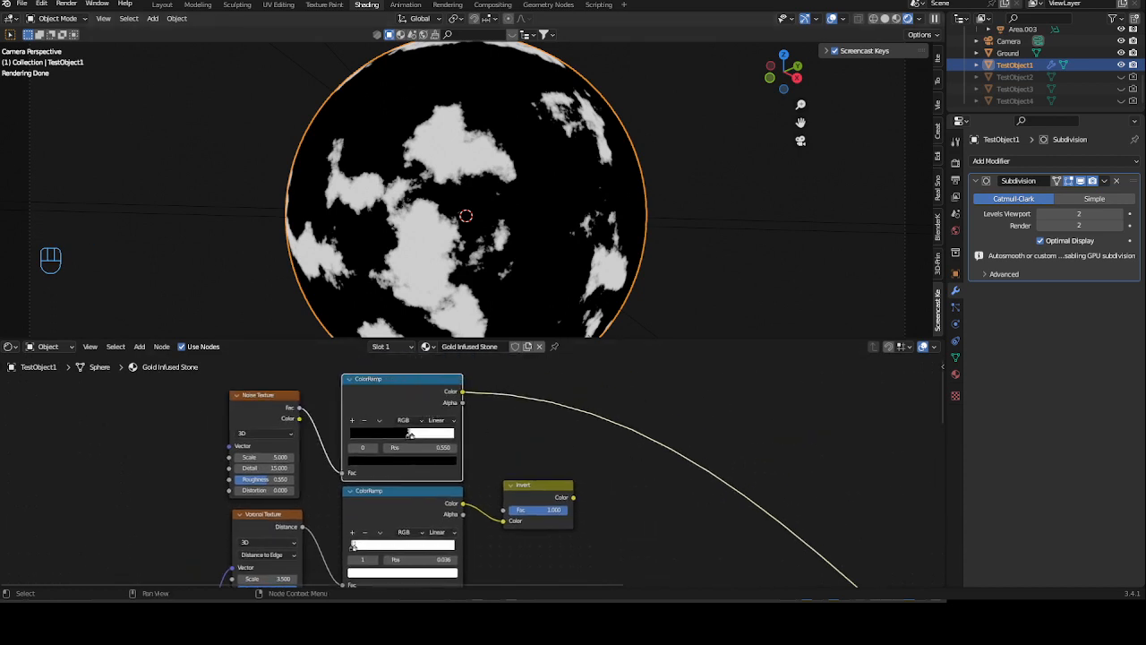
pyautogui.moveTo(532, 508); pyautogui.dragTo(520, 476, button='middle')
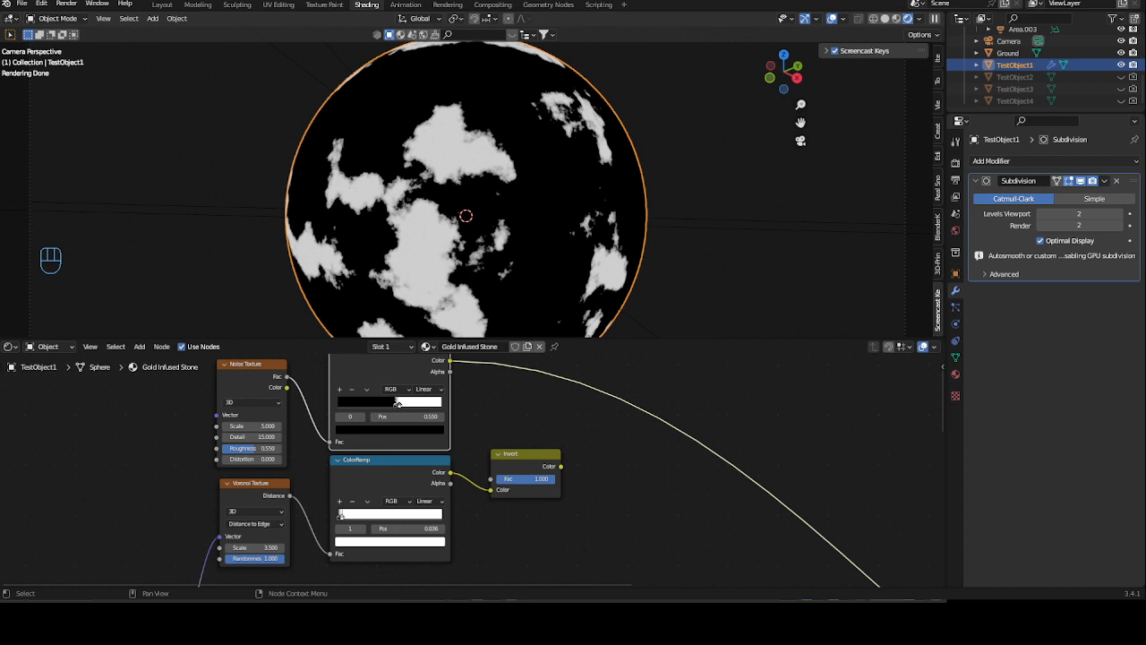
pyautogui.keyDown('shift'); pyautogui.click(526, 454); pyautogui.keyUp('shift')
pyautogui.moveTo(612, 421); pyautogui.dragTo(608, 458, button='middle')
pyautogui.press('ctrl+KP_0')
pyautogui.click(601, 462)
pyautogui.moveTo(635, 459); pyautogui.dragTo(651, 398)
# Set the new Mix node's blending mode to Darken and its factor to 1, and inspect the masked veins
pyautogui.click(661, 422)
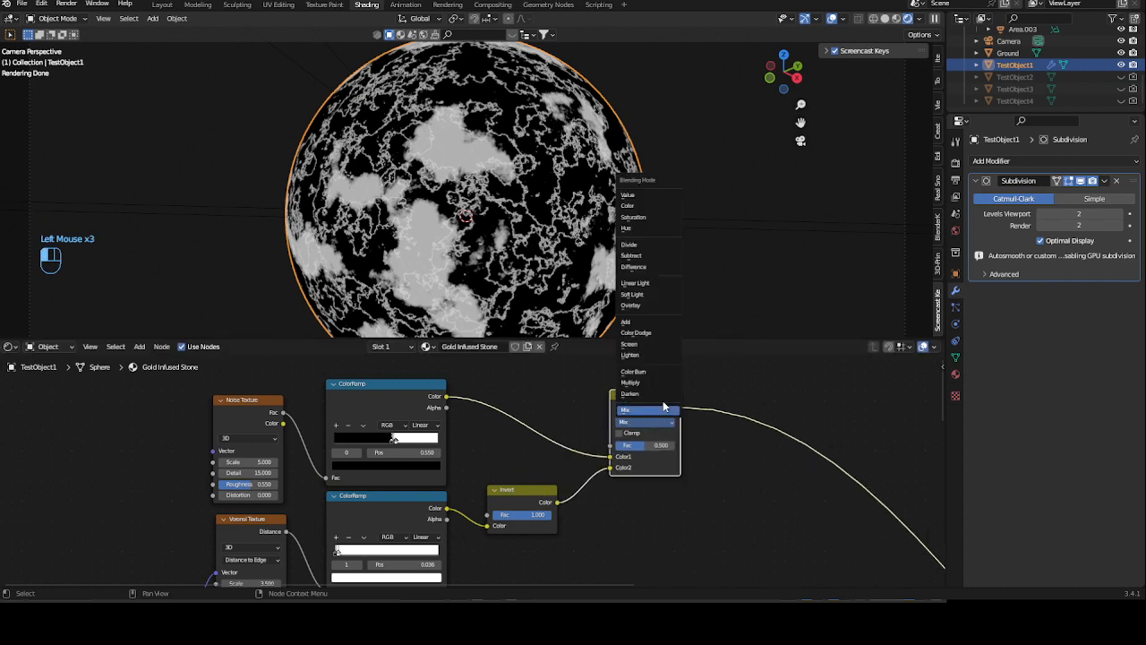
pyautogui.click(658, 395)
pyautogui.keyDown('ctrl'); pyautogui.moveTo(694, 472); pyautogui.dragTo(686, 446, button='middle'); pyautogui.keyUp('ctrl')
pyautogui.moveTo(686, 444); pyautogui.dragTo(732, 444)
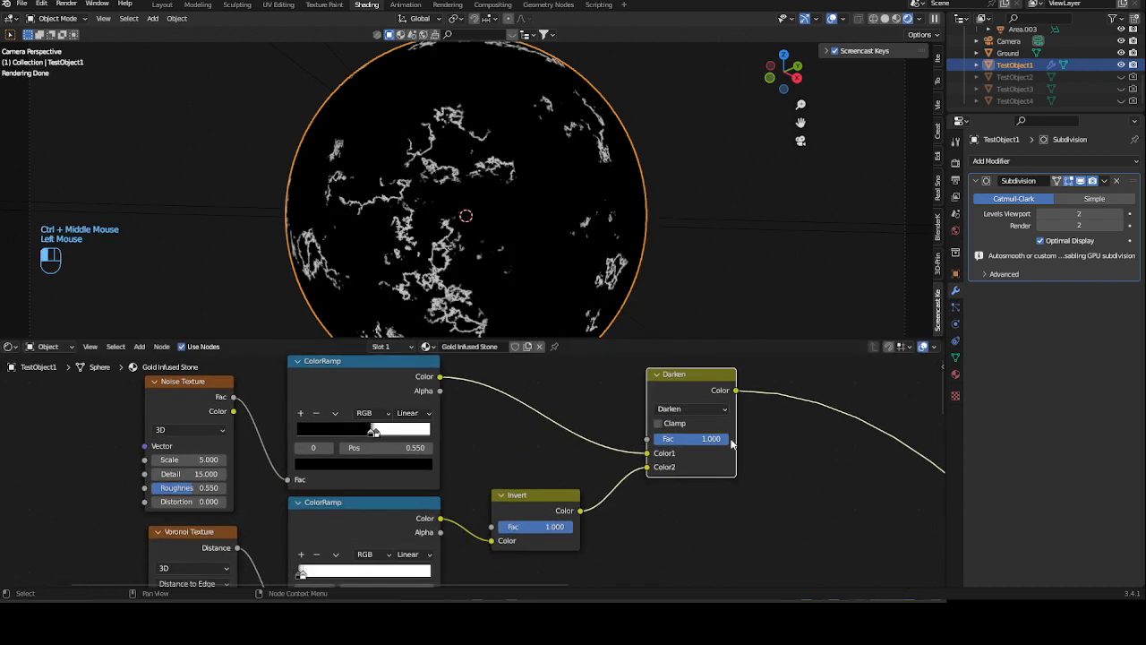
pyautogui.scroll(2, 495, 226)
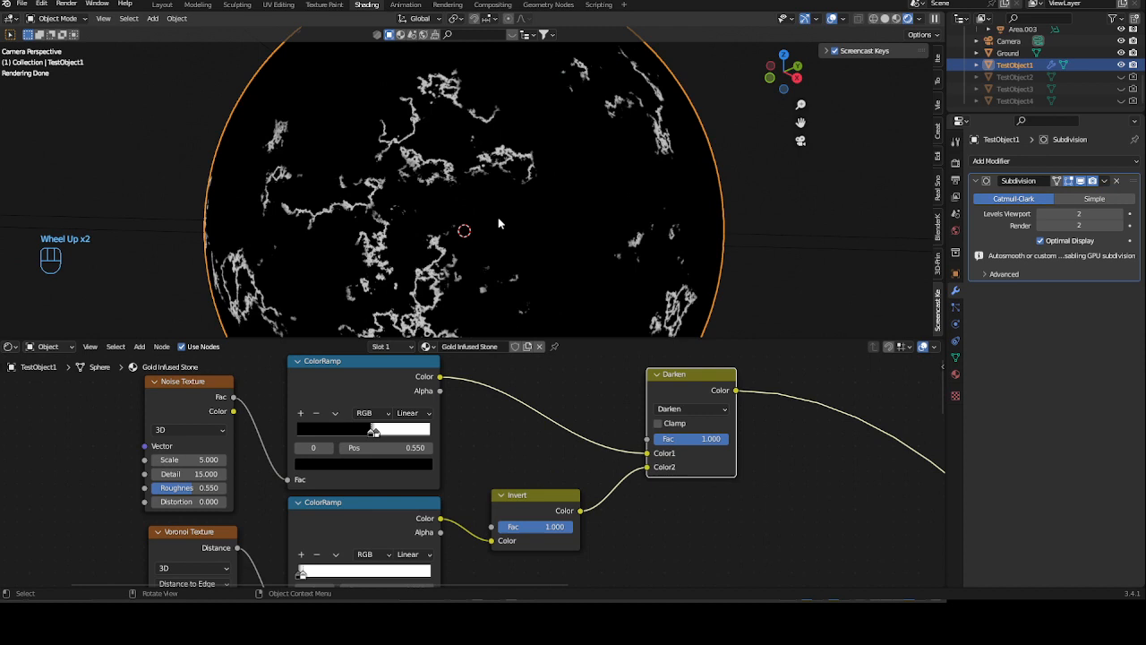
pyautogui.scroll(-2, 499, 223)
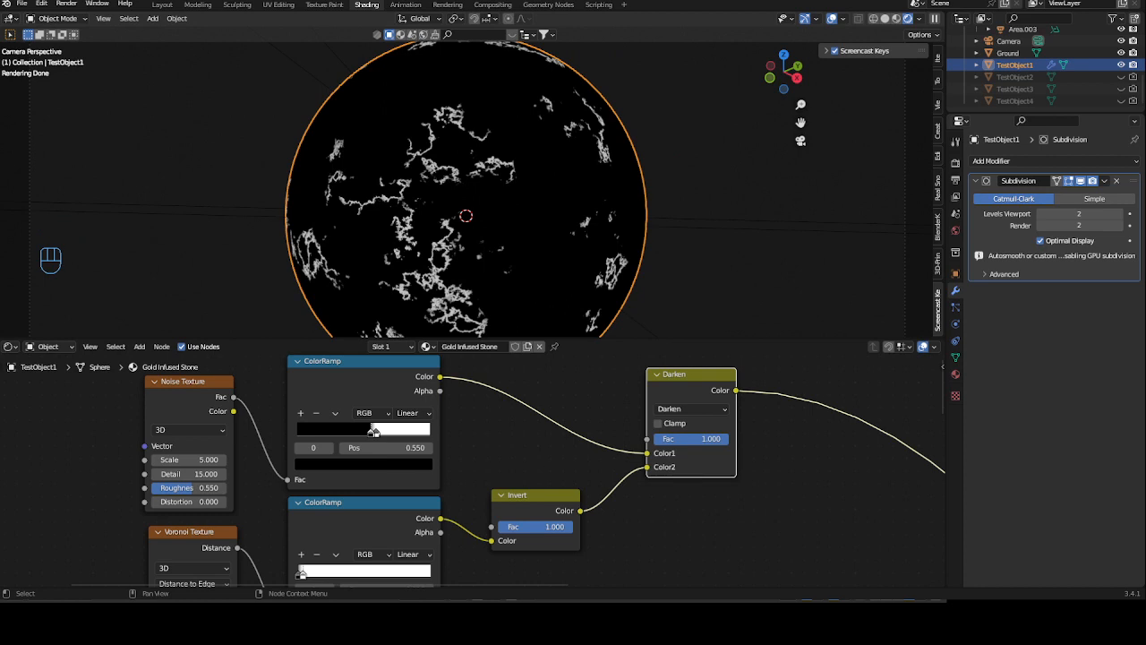
# Add a Musgrave Texture node and place it below the Voronoi Texture
pyautogui.scroll(-2, 464, 467)
pyautogui.moveTo(445, 516); pyautogui.dragTo(502, 436, button='middle')
pyautogui.moveTo(361, 499)
pyautogui.mouseDown(button='middle')
pyautogui.moveTo(400, 455)
pyautogui.moveTo(463, 417)
pyautogui.moveTo(360, 482)
pyautogui.mouseUp(button='middle')
pyautogui.click(643, 449)
pyautogui.hotkey('shift', 'a')
pyautogui.write('mus')
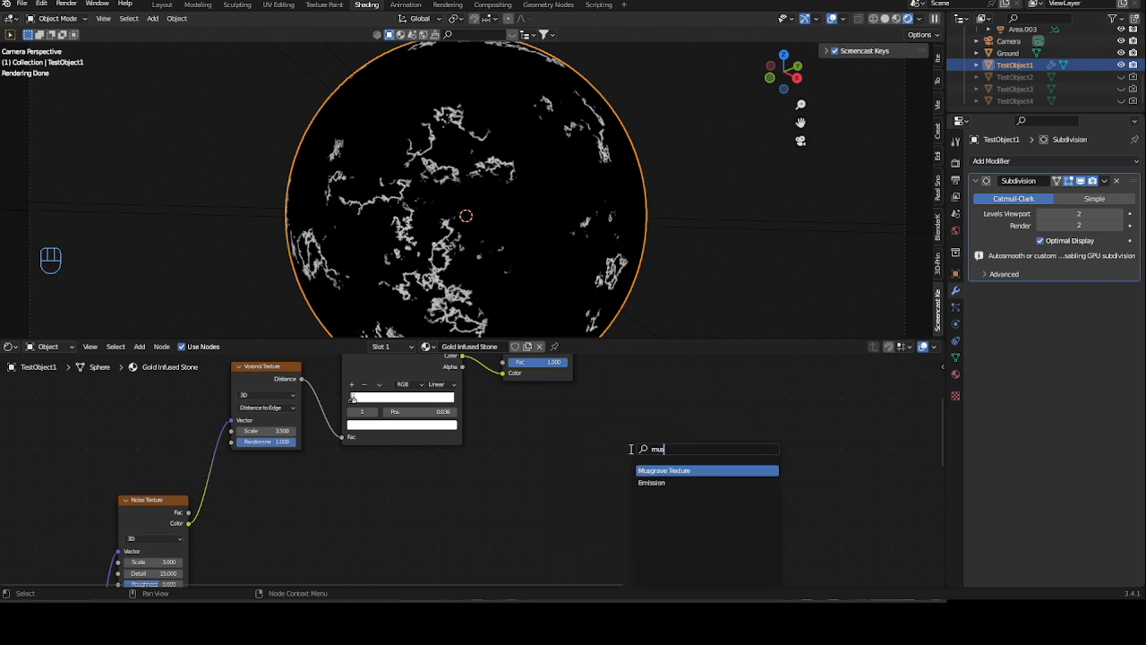
pyautogui.press('Return')
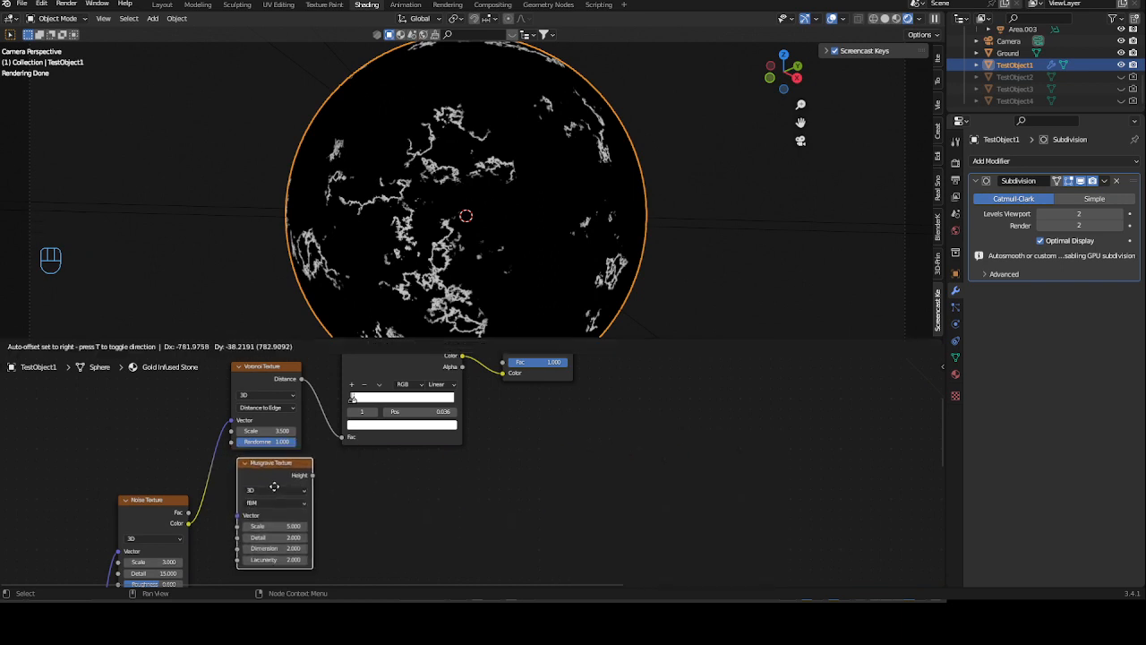
pyautogui.click(316, 494)
# Connect the Musgrave Texture's Vector input to the vector coordinates shared by the other textures
pyautogui.scroll(-1, 316, 493)
pyautogui.moveTo(315, 494); pyautogui.dragTo(318, 450, button='middle')
pyautogui.moveTo(285, 458); pyautogui.dragTo(146, 476)
pyautogui.moveTo(349, 368); pyautogui.dragTo(305, 492, button='middle')
pyautogui.moveTo(293, 363); pyautogui.dragTo(301, 466, button='middle')
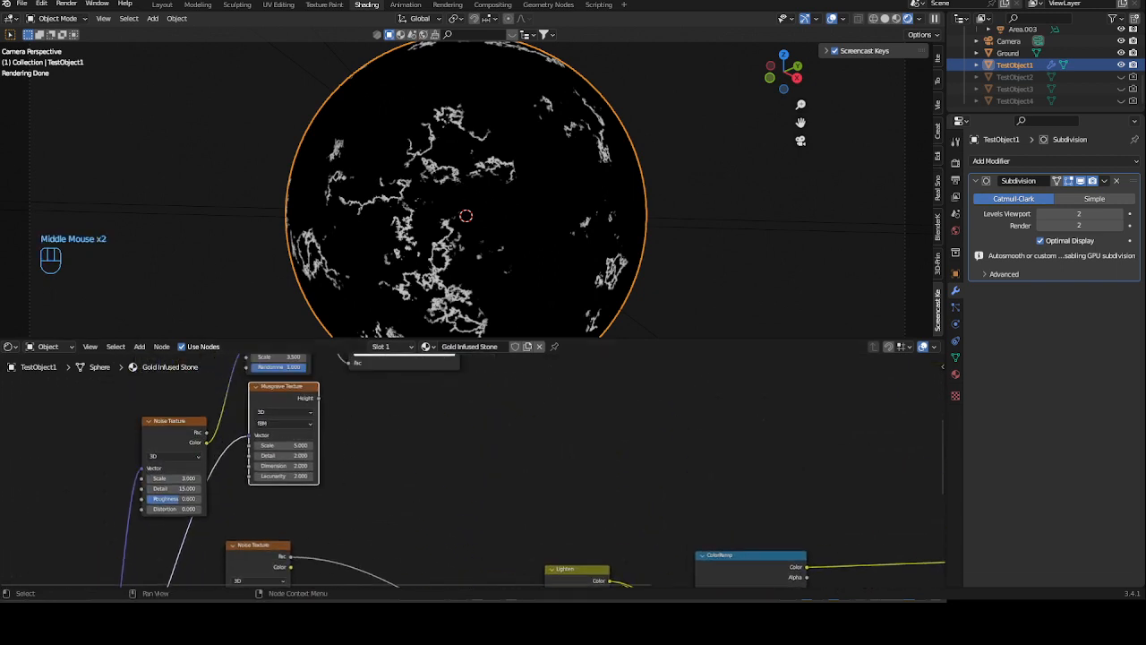
# Set the Musgrave Texture's Scale to 3.6 and its Detail to 15
pyautogui.scroll(2, 398, 466)
pyautogui.scroll(1, 420, 481)
pyautogui.click(331, 469)
pyautogui.write('3.6')
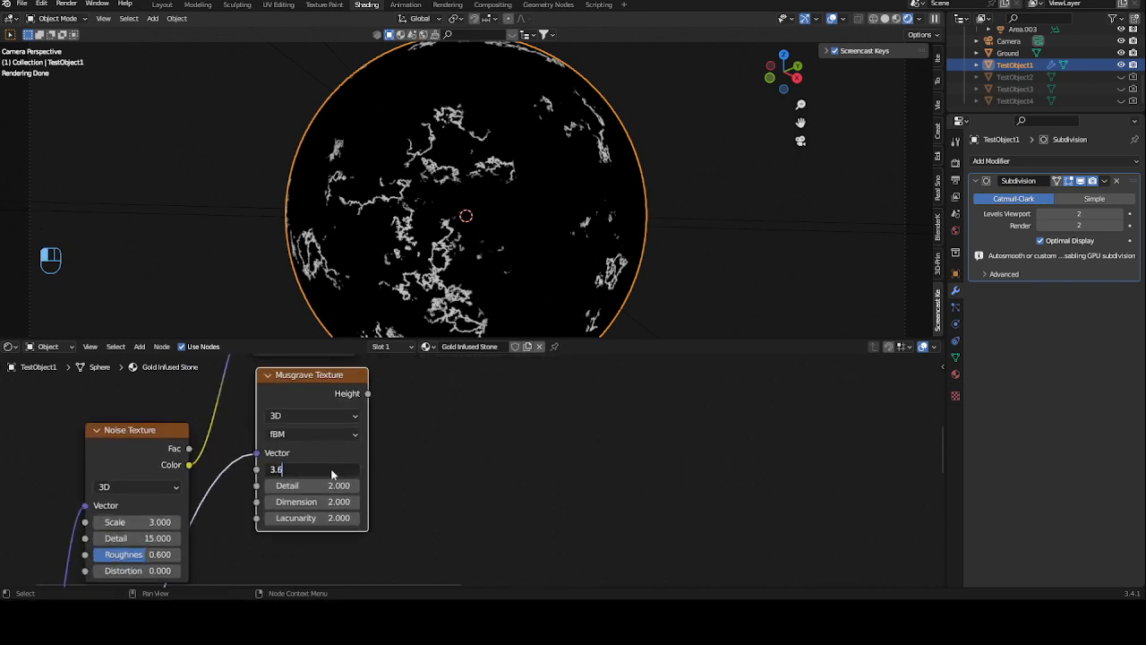
pyautogui.press('Return')
pyautogui.moveTo(313, 486); pyautogui.dragTo(403, 485)
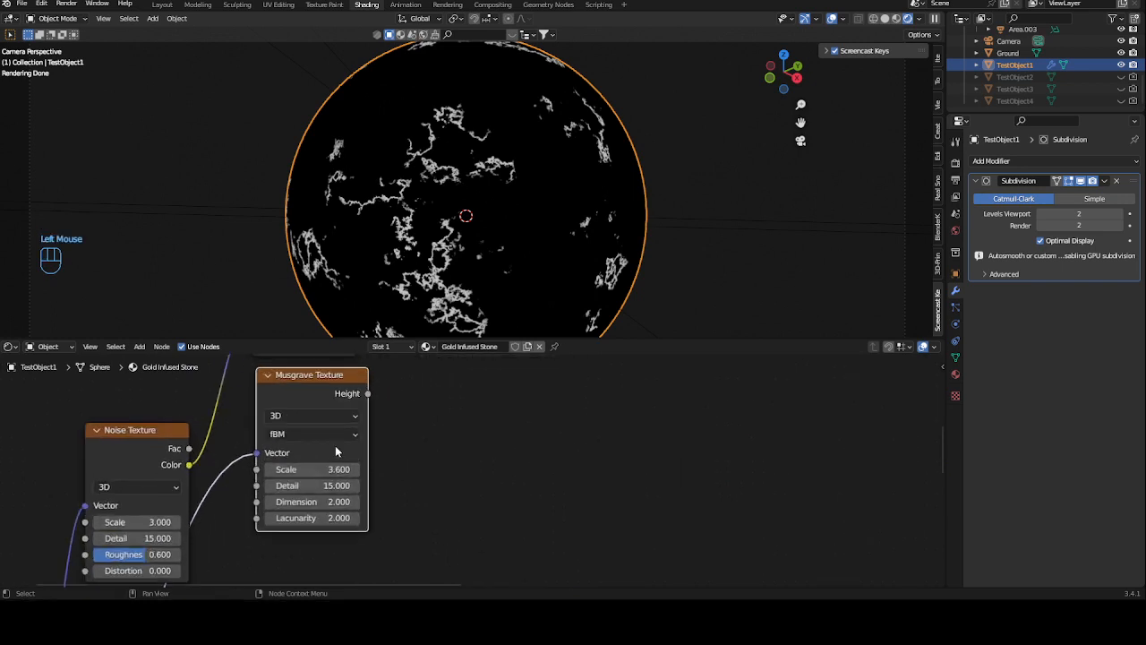
# Preview the Musgrave Texture and set its Dimension to 0.5 and its Lacunarity to 1.5
pyautogui.moveTo(323, 388); pyautogui.dragTo(321, 421, button='middle')
pyautogui.keyDown('ctrl'); pyautogui.keyDown('shift'); pyautogui.click(321, 415); pyautogui.keyUp('shift'); pyautogui.keyUp('ctrl')
pyautogui.moveTo(310, 533); pyautogui.dragTo(384, 484, button='middle')
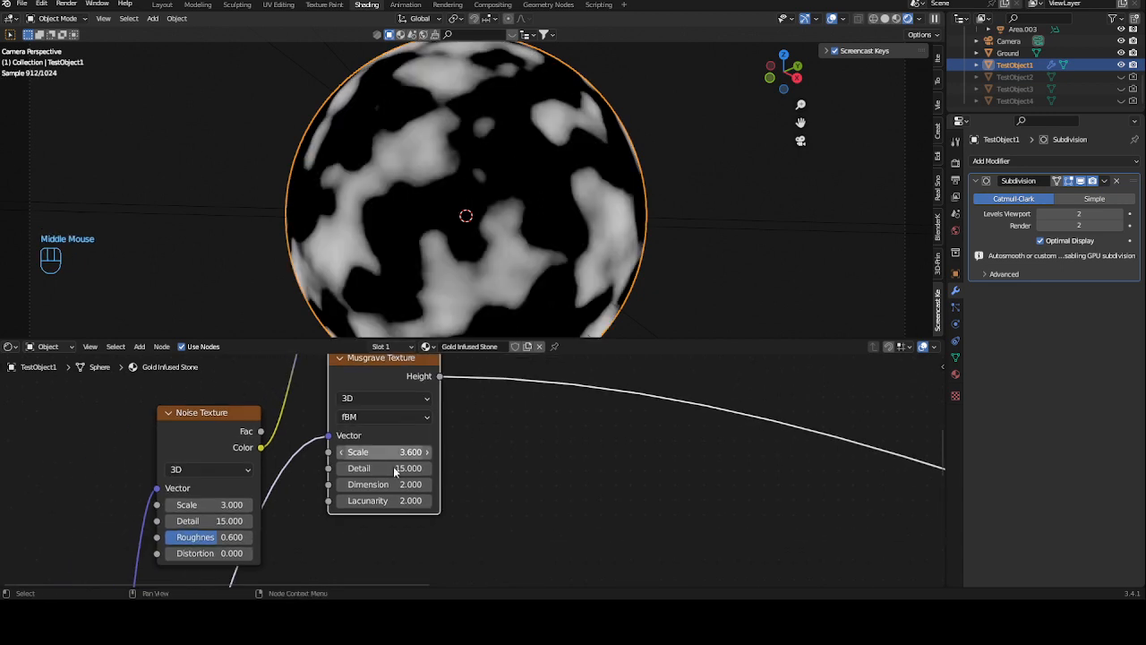
pyautogui.click(383, 483)
pyautogui.write('0.5')
pyautogui.press('Return')
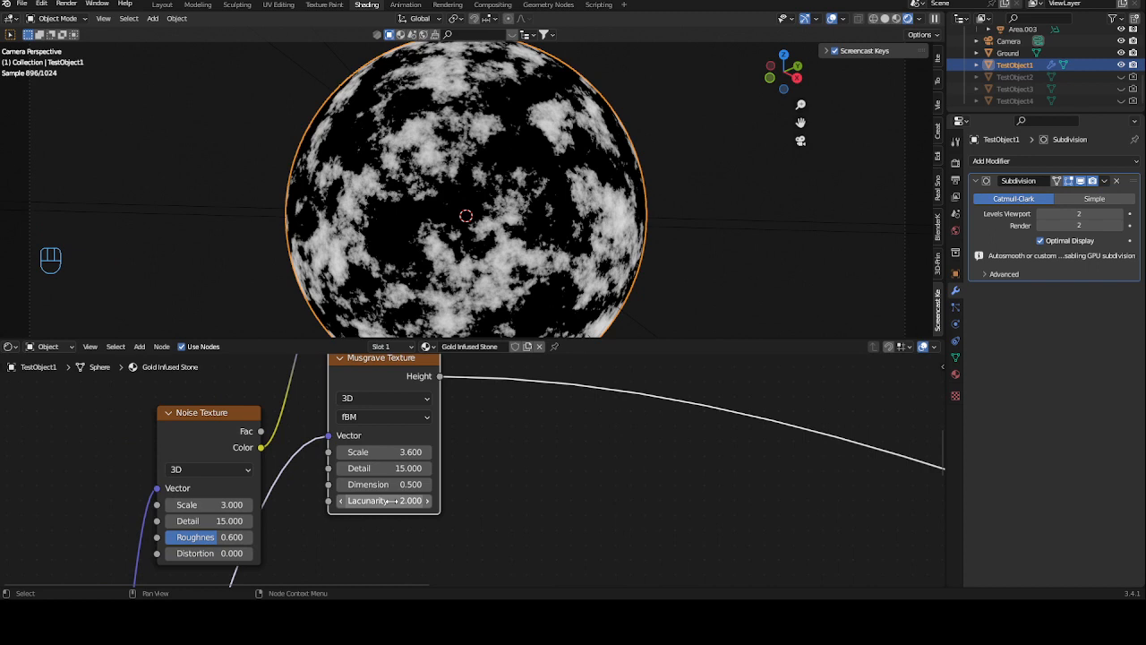
pyautogui.click(395, 500)
pyautogui.write('1.')
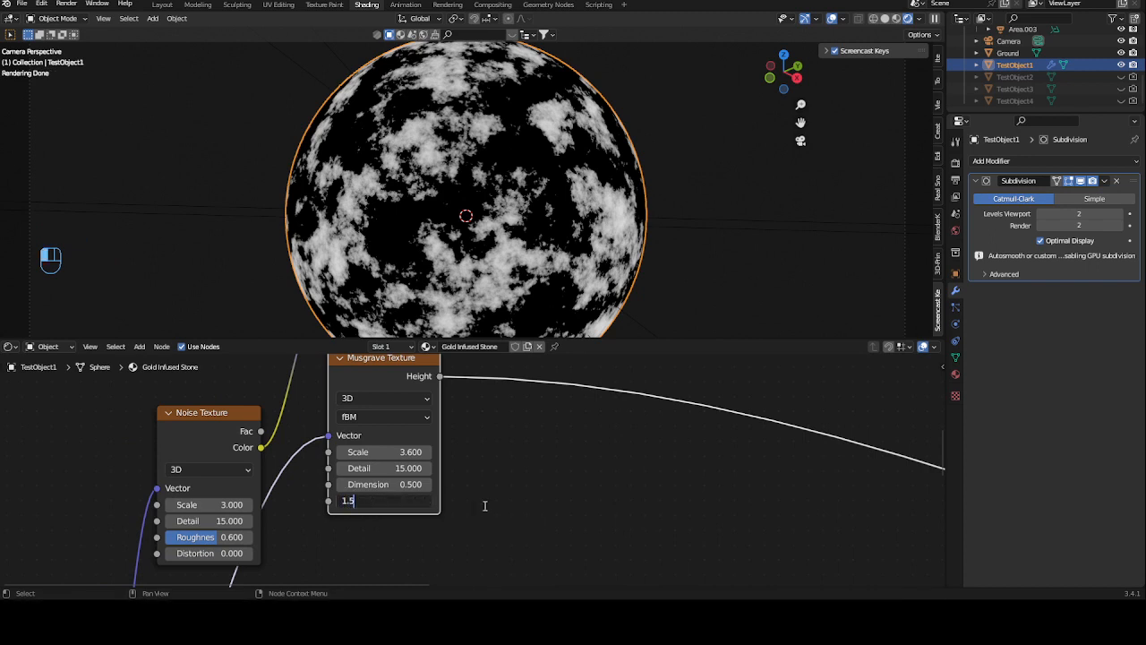
pyautogui.write('5')
pyautogui.press('Return')
# Combine the Musgrave Texture with the Darken node in a second Mix node, expand it, and place it after the Darken node
pyautogui.scroll(1, 519, 422)
pyautogui.scroll(-5, 518, 422)
pyautogui.moveTo(615, 417); pyautogui.dragTo(502, 488, button='middle')
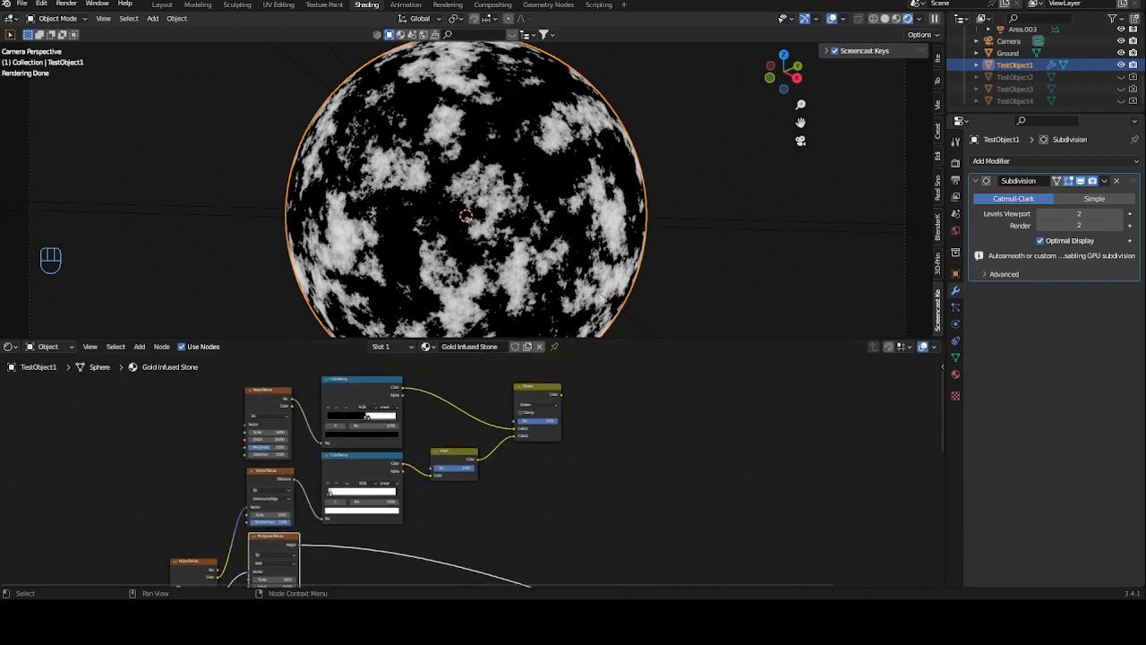
pyautogui.moveTo(565, 440); pyautogui.dragTo(556, 428, button='middle')
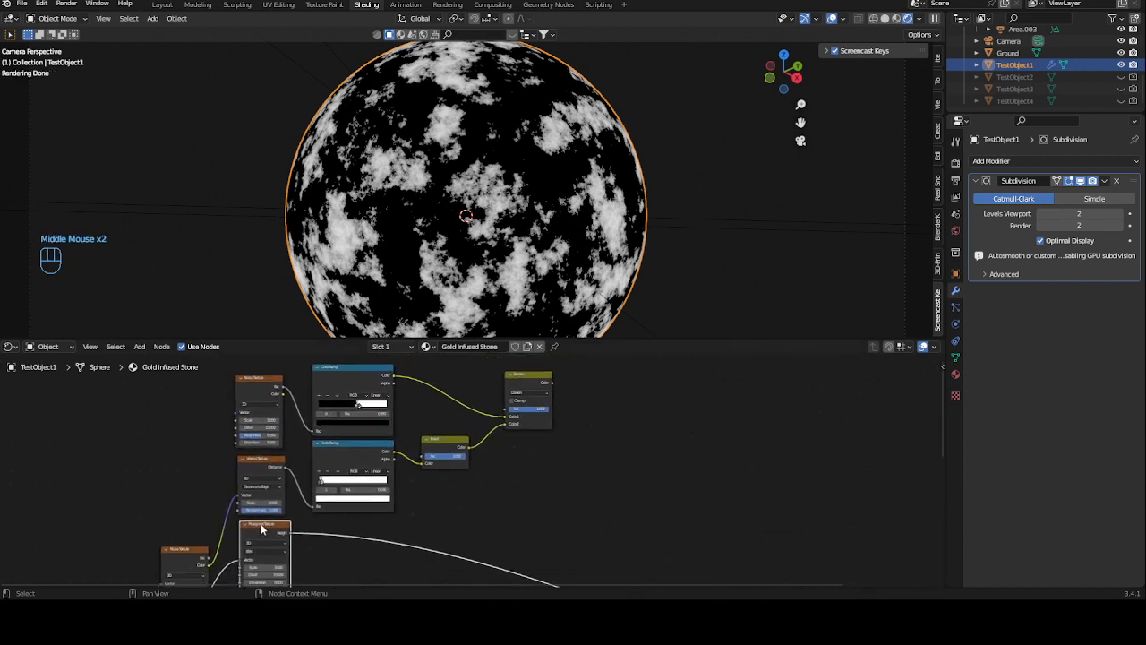
pyautogui.moveTo(559, 493); pyautogui.dragTo(531, 494, button='middle')
pyautogui.keyDown('shift'); pyautogui.click(506, 385); pyautogui.keyUp('shift')
pyautogui.press('ctrl+KP_0')
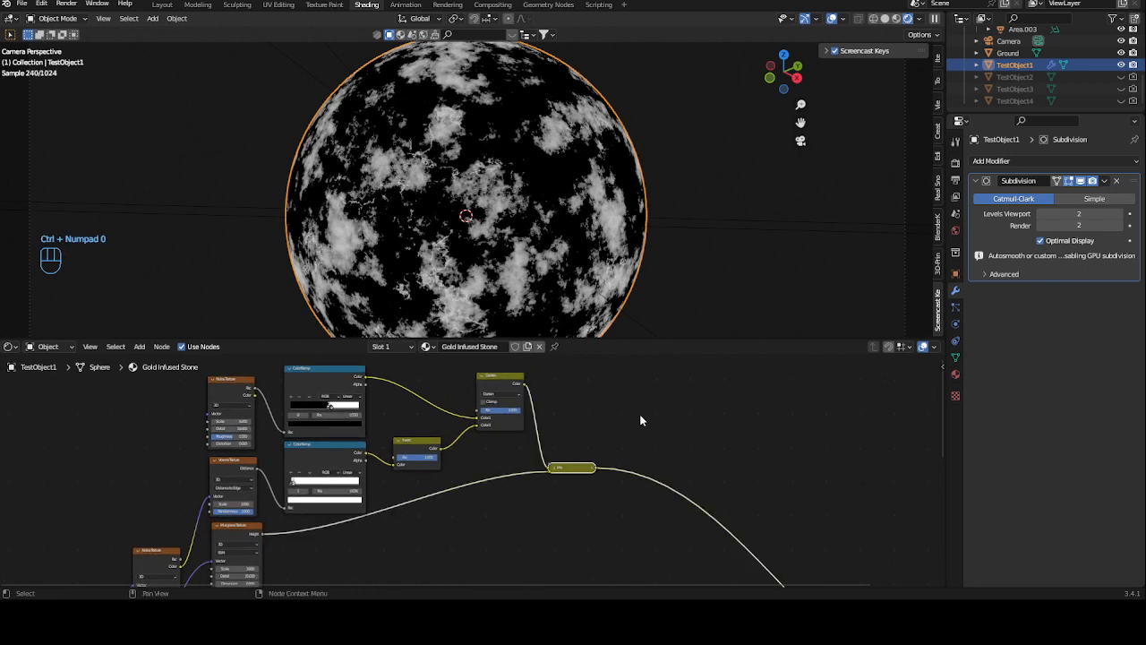
pyautogui.scroll(3, 609, 461)
pyautogui.click(571, 469)
pyautogui.moveTo(598, 463); pyautogui.dragTo(609, 402)
# Set the second Mix node's blending mode to Darken and raise its factor
pyautogui.click(609, 426)
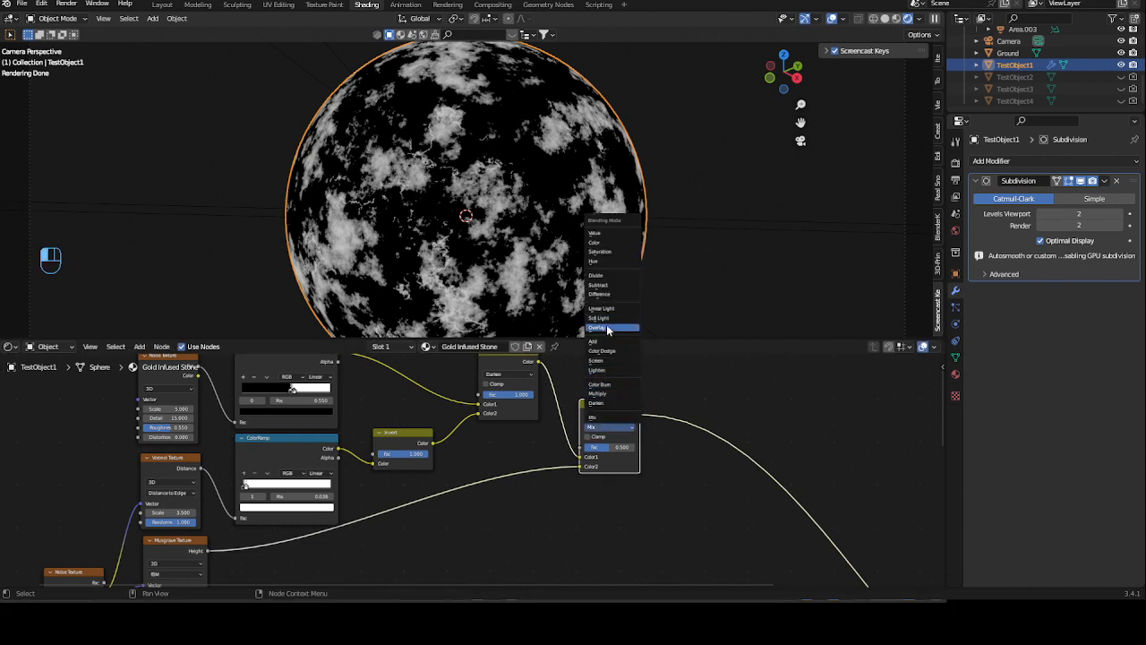
pyautogui.click(607, 403)
pyautogui.moveTo(606, 458); pyautogui.dragTo(626, 458)
# Sharpen the vein mask's noise ColorRamp by placing its stops close together, with the white stop at 0.609
pyautogui.keyDown('ctrl'); pyautogui.moveTo(535, 501); pyautogui.dragTo(564, 500, button='middle'); pyautogui.keyUp('ctrl')
pyautogui.moveTo(364, 478); pyautogui.dragTo(491, 444, button='middle')
pyautogui.scroll(1, 442, 400)
pyautogui.scroll(2, 492, 444)
pyautogui.moveTo(363, 410)
pyautogui.mouseDown()
pyautogui.moveTo(378, 415)
pyautogui.moveTo(367, 413)
pyautogui.mouseUp()
pyautogui.click(371, 412)
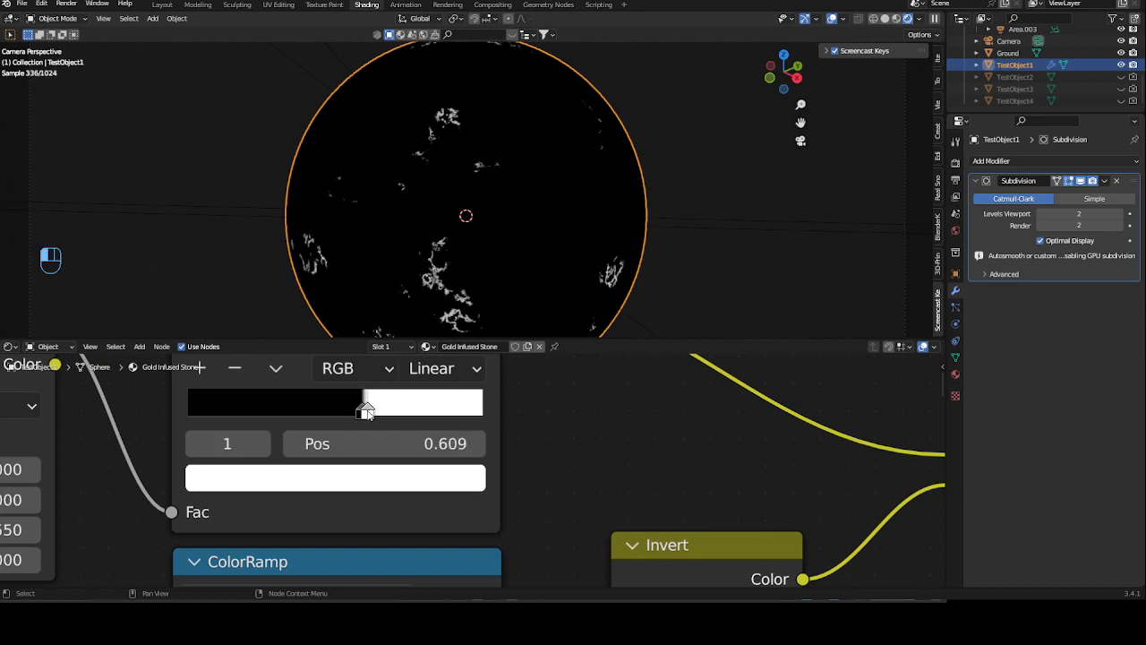
pyautogui.scroll(-4, 512, 228)
pyautogui.scroll(3, 511, 229)
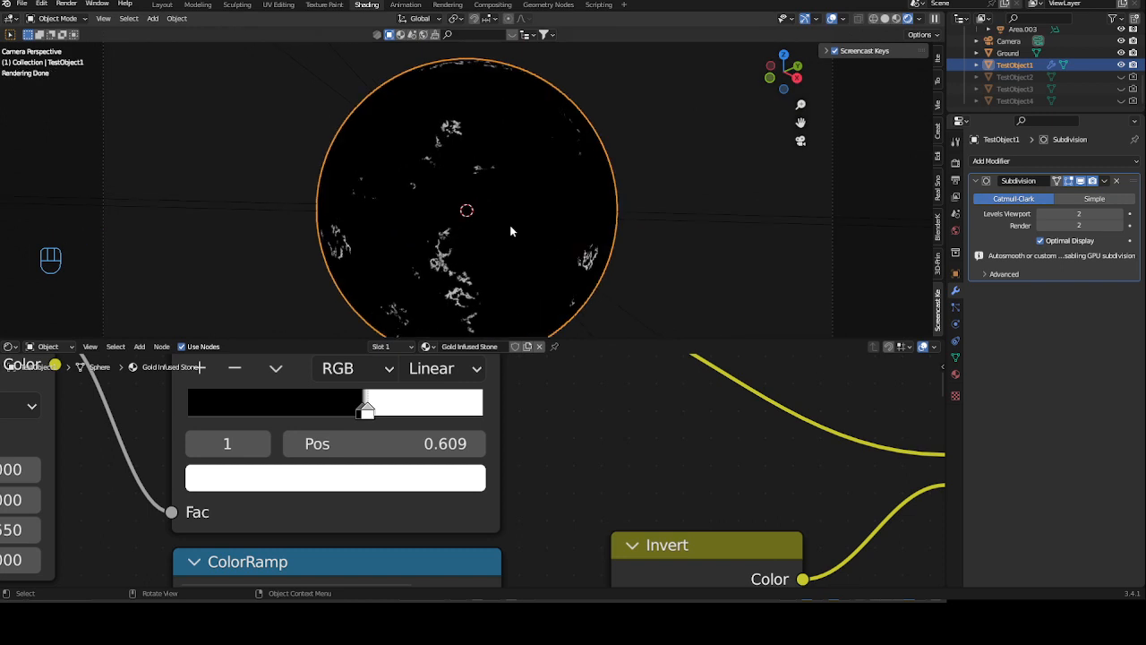
pyautogui.scroll(-3, 444, 376)
pyautogui.click(396, 376)
pyautogui.scroll(-3, 527, 463)
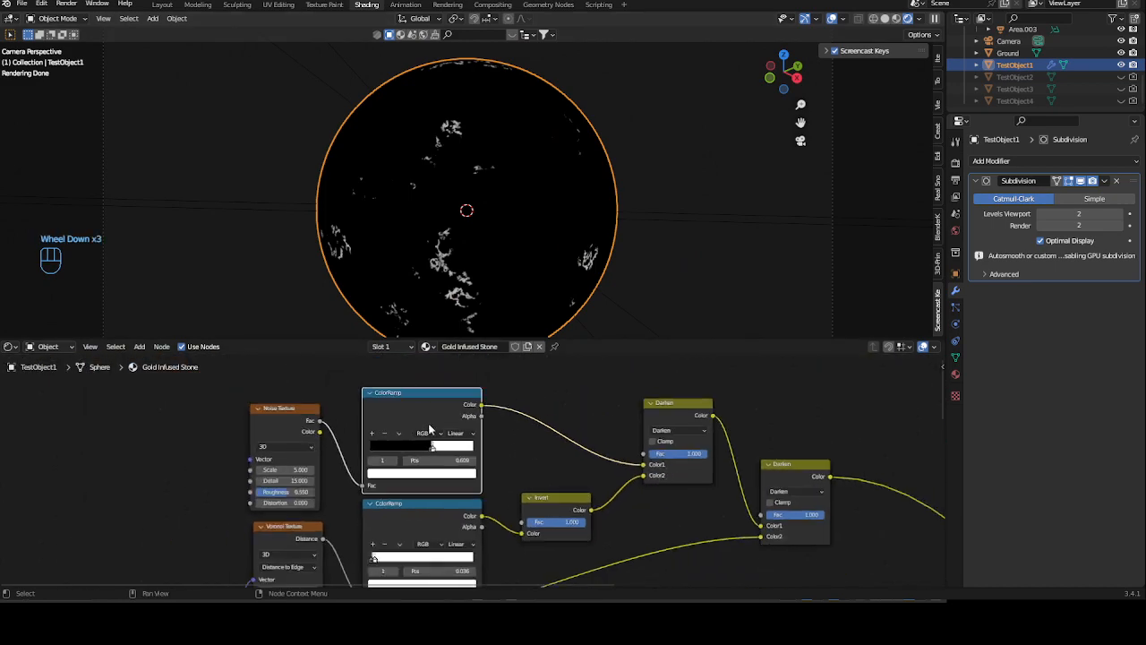
# Connect the shared mapping vector to the Vector input of the Noise Texture that masks the veins
pyautogui.moveTo(448, 575); pyautogui.dragTo(453, 506, button='middle')
pyautogui.moveTo(364, 555); pyautogui.dragTo(376, 509, button='middle')
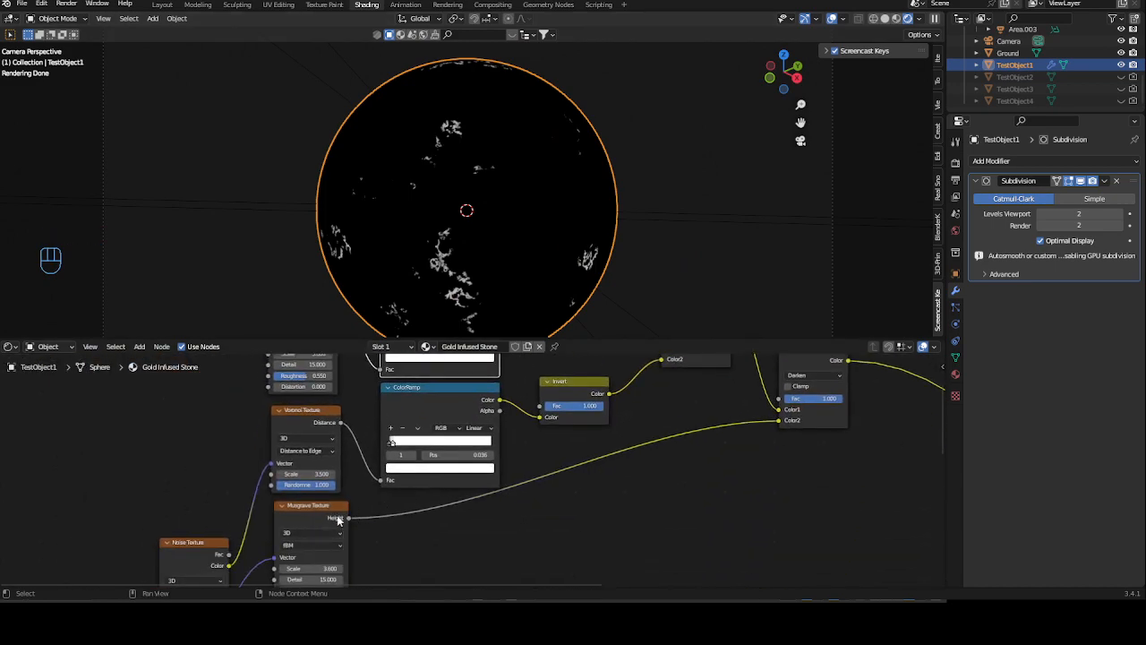
pyautogui.moveTo(534, 416); pyautogui.dragTo(534, 543, button='middle')
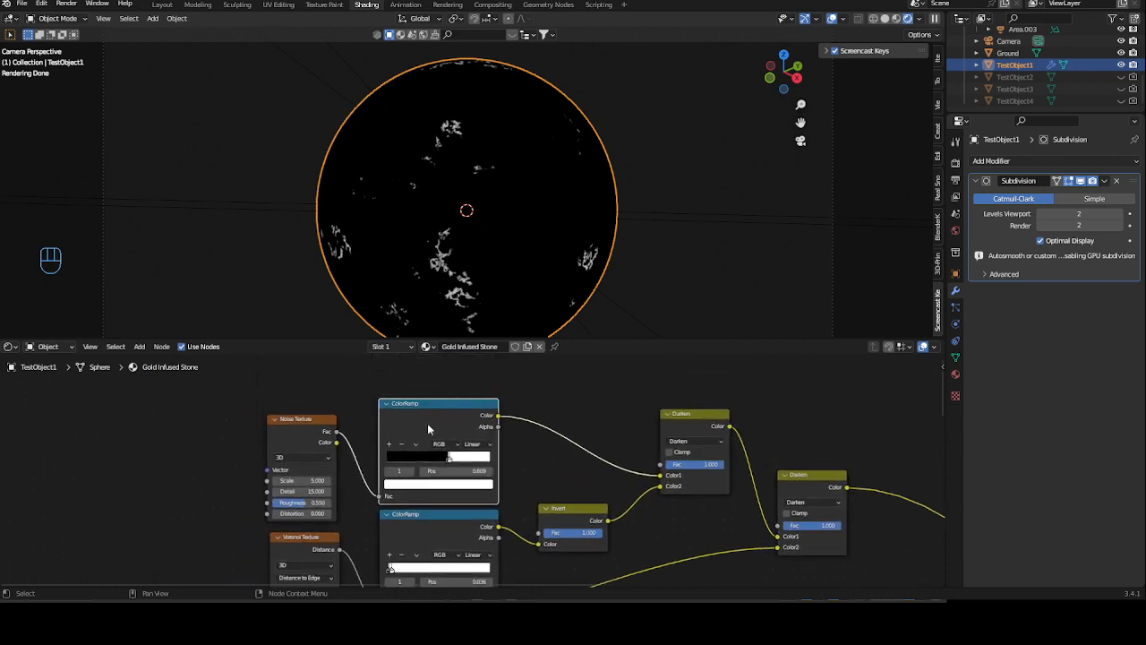
pyautogui.moveTo(268, 481); pyautogui.dragTo(339, 428, button='middle')
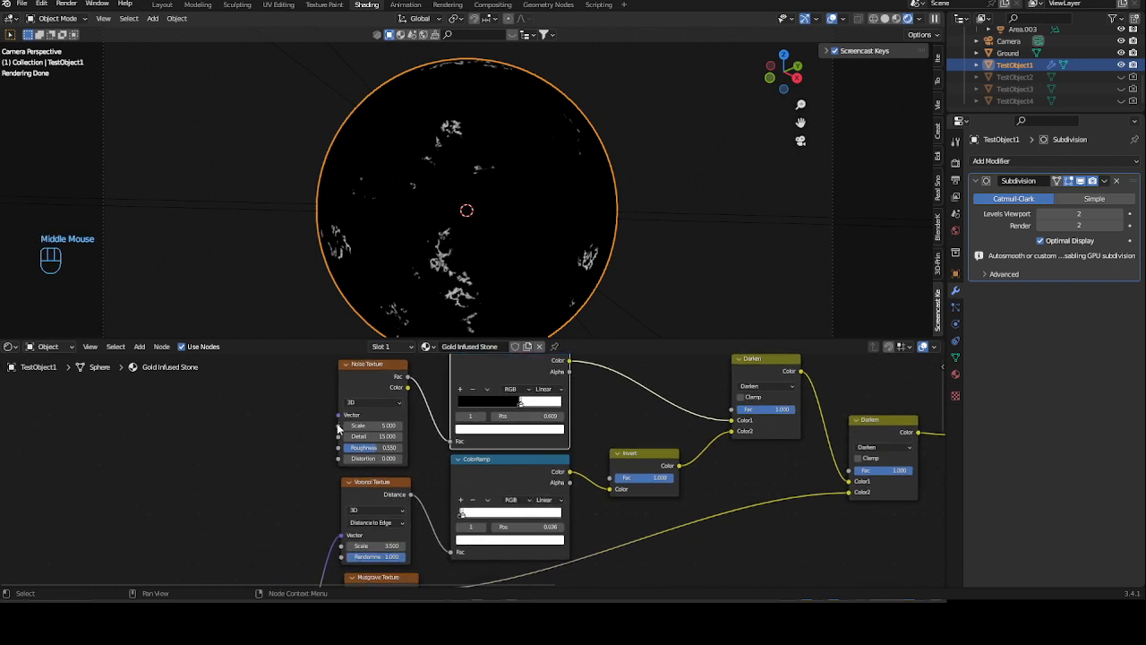
pyautogui.moveTo(338, 419); pyautogui.dragTo(192, 485)
pyautogui.moveTo(498, 389); pyautogui.dragTo(493, 483, button='middle')
pyautogui.moveTo(540, 393); pyautogui.dragTo(529, 467, button='middle')
pyautogui.moveTo(539, 414); pyautogui.dragTo(542, 469, button='middle')
pyautogui.moveTo(628, 439); pyautogui.dragTo(630, 516, button='middle')
pyautogui.moveTo(627, 362); pyautogui.dragTo(621, 456, button='middle')
pyautogui.moveTo(599, 394)
pyautogui.mouseDown(button='middle')
pyautogui.moveTo(579, 456)
pyautogui.moveTo(588, 404)
pyautogui.mouseUp(button='middle')
pyautogui.scroll(2, 539, 426)
pyautogui.scroll(1, 539, 432)
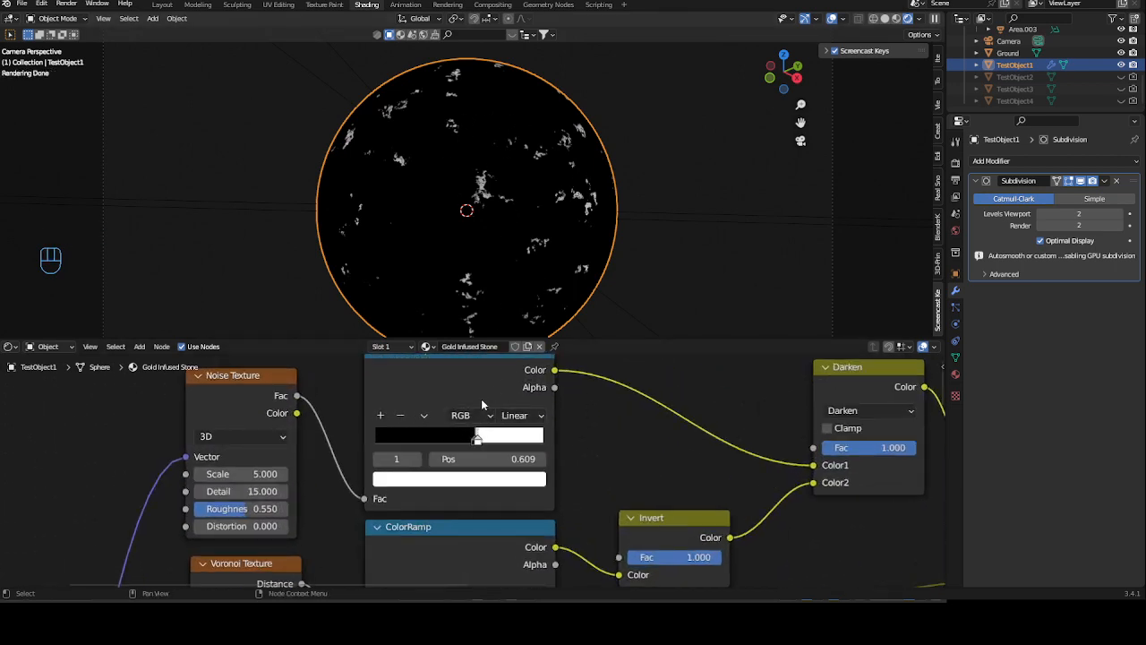
# Duplicate the stone's base-color ColorRamp, place the copy above the original, and reset its gradient
pyautogui.scroll(-2, 482, 405)
pyautogui.moveTo(535, 582); pyautogui.dragTo(517, 535, button='middle')
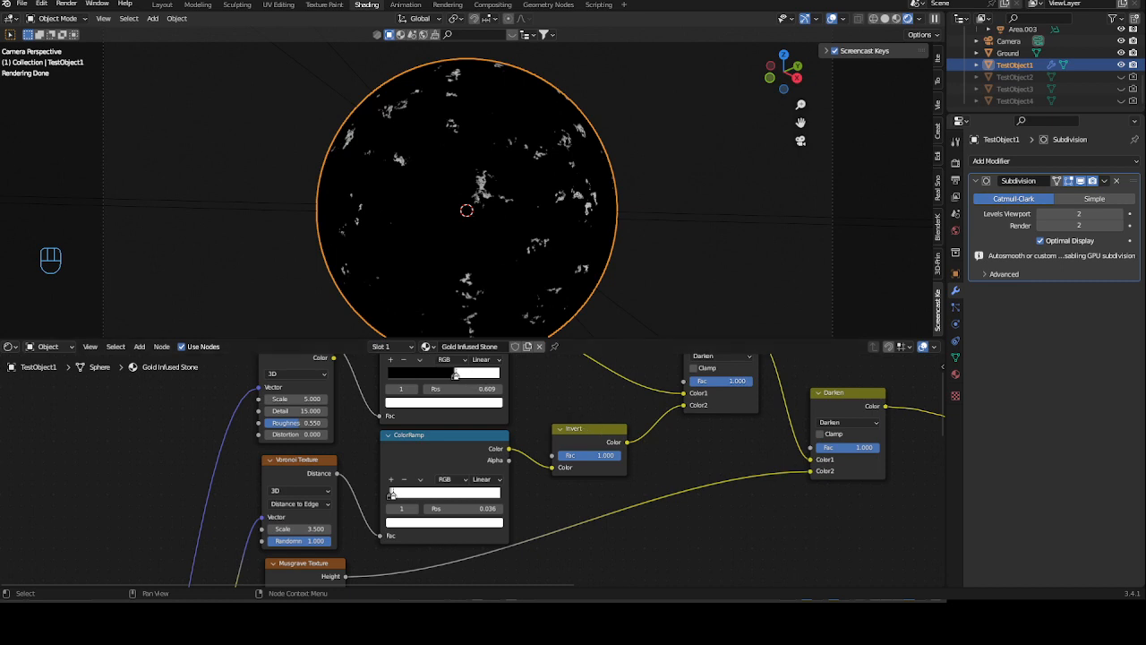
pyautogui.scroll(-3, 519, 502)
pyautogui.moveTo(519, 502); pyautogui.dragTo(265, 466, button='middle')
pyautogui.scroll(-2, 671, 458)
pyautogui.moveTo(689, 460); pyautogui.dragTo(562, 386, button='middle')
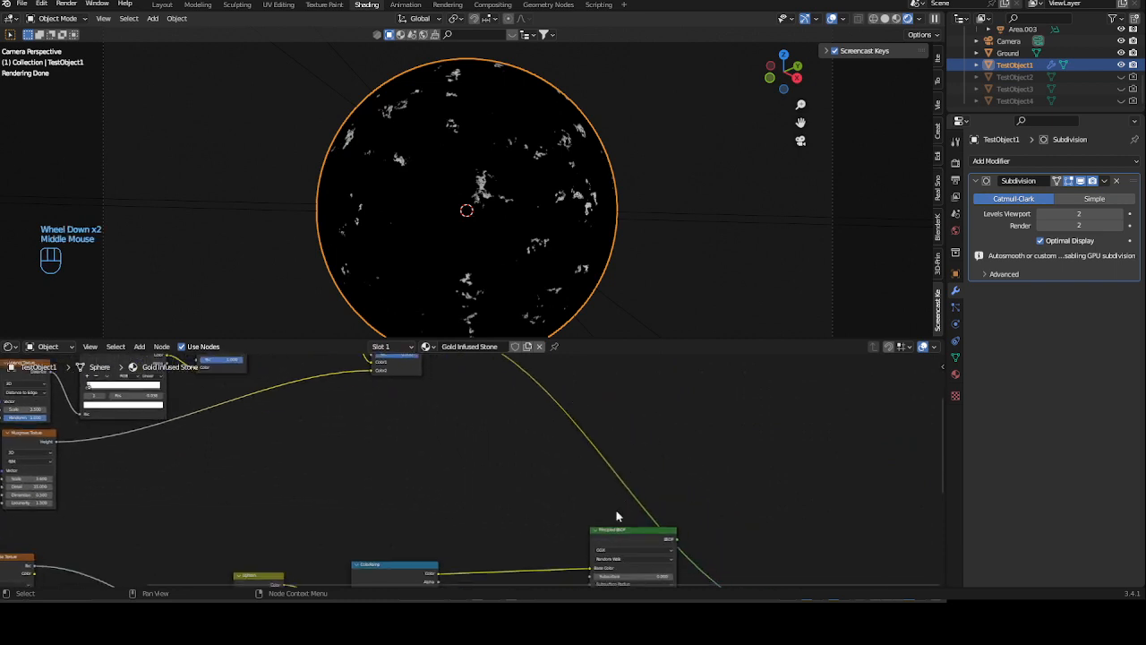
pyautogui.scroll(1, 622, 501)
pyautogui.moveTo(484, 519); pyautogui.dragTo(462, 503, button='middle')
pyautogui.click(462, 503)
pyautogui.hotkey('shift', 'd')
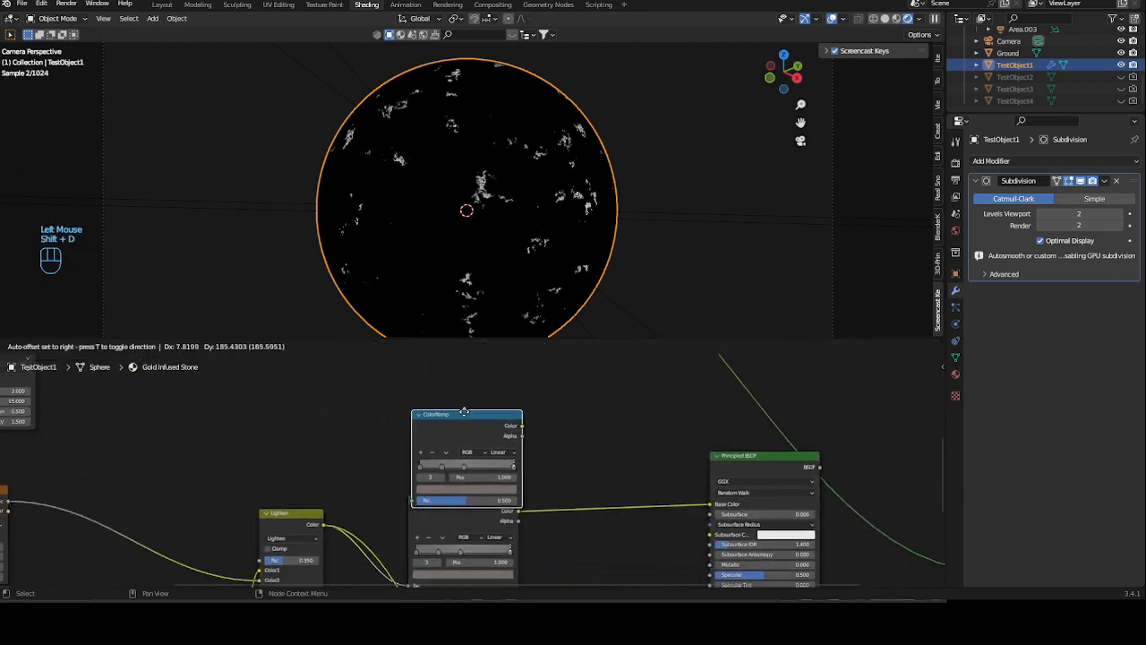
pyautogui.click(464, 394)
pyautogui.keyDown('ctrl'); pyautogui.moveTo(476, 472); pyautogui.dragTo(483, 459, button='middle'); pyautogui.keyUp('ctrl')
pyautogui.click(437, 425)
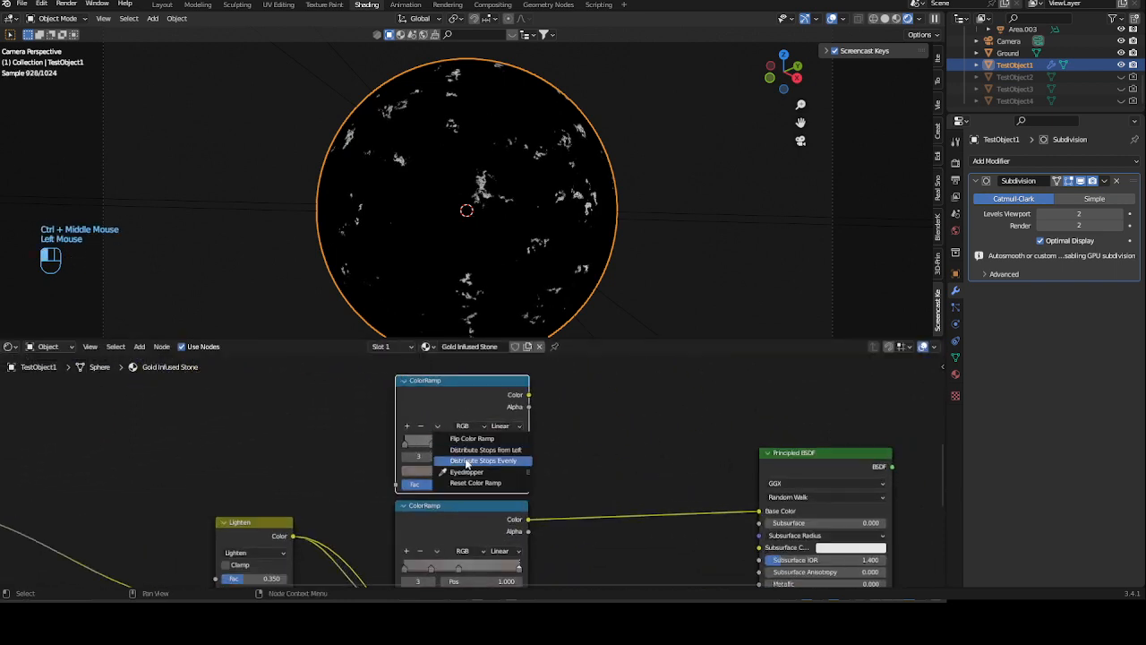
pyautogui.click(483, 482)
# Color the reset ramp's first stop a saturated orange-gold
pyautogui.keyDown('ctrl'); pyautogui.moveTo(567, 451); pyautogui.dragTo(537, 448, button='middle'); pyautogui.keyUp('ctrl')
pyautogui.scroll(3, 436, 439)
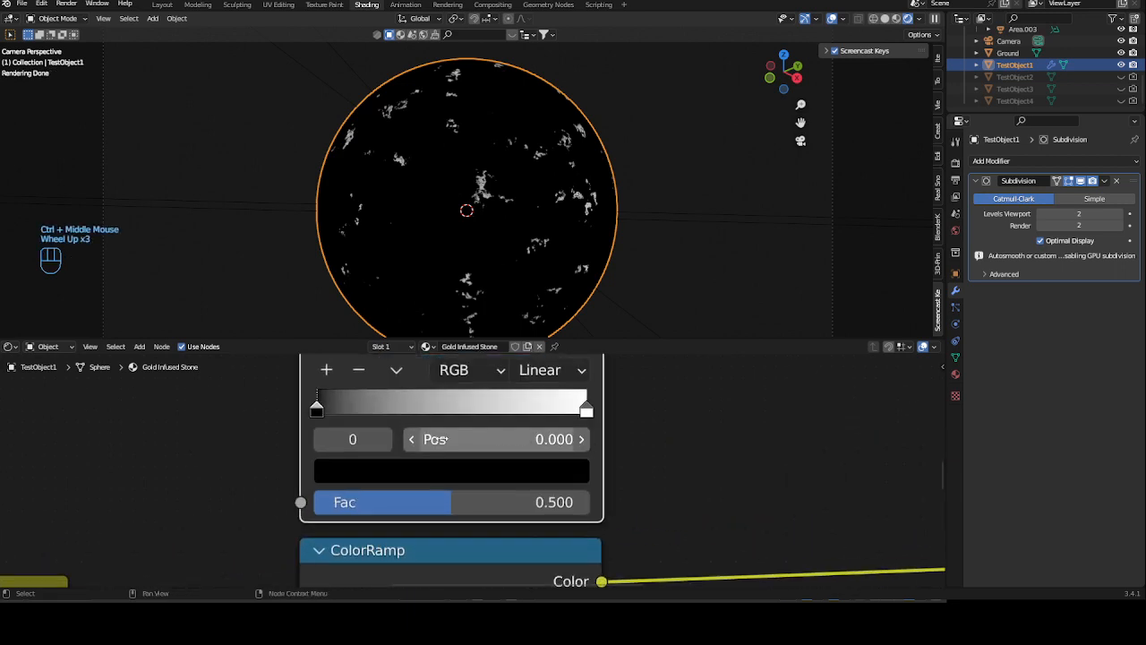
pyautogui.click(392, 471)
pyautogui.moveTo(531, 258); pyautogui.dragTo(407, 222)
pyautogui.moveTo(532, 172); pyautogui.dragTo(532, 116)
pyautogui.moveTo(409, 222)
pyautogui.mouseDown()
pyautogui.moveTo(395, 249)
pyautogui.moveTo(383, 242)
pyautogui.mouseUp()
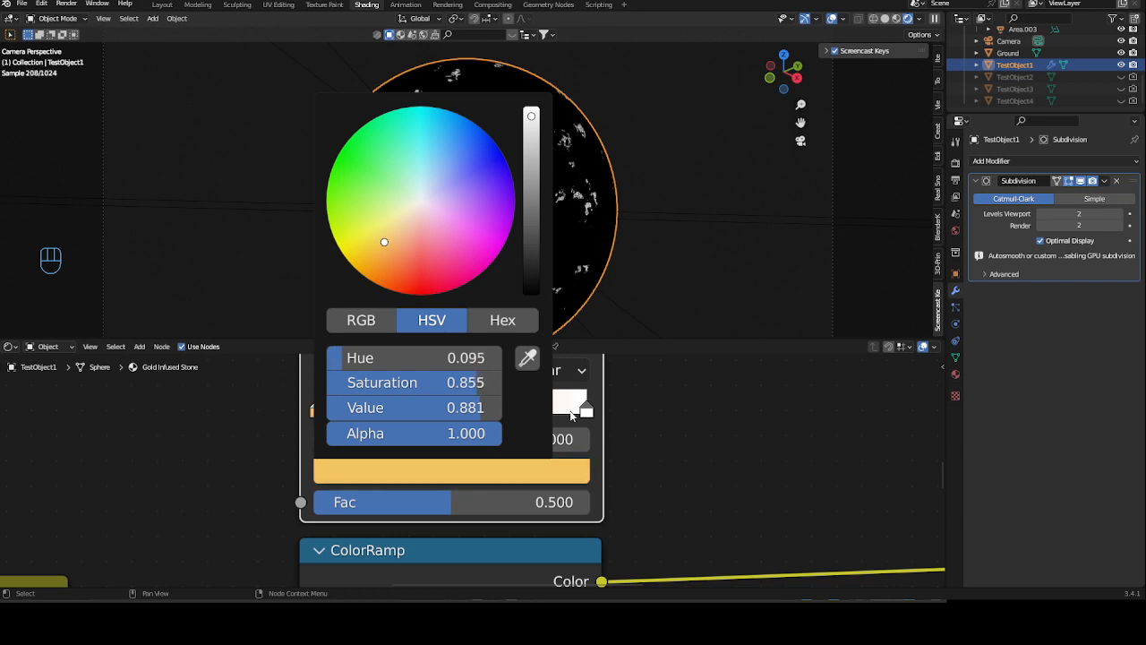
pyautogui.click(514, 473)
pyautogui.moveTo(384, 245); pyautogui.dragTo(386, 254)
pyautogui.scroll(1, 635, 420)
pyautogui.scroll(-2, 635, 420)
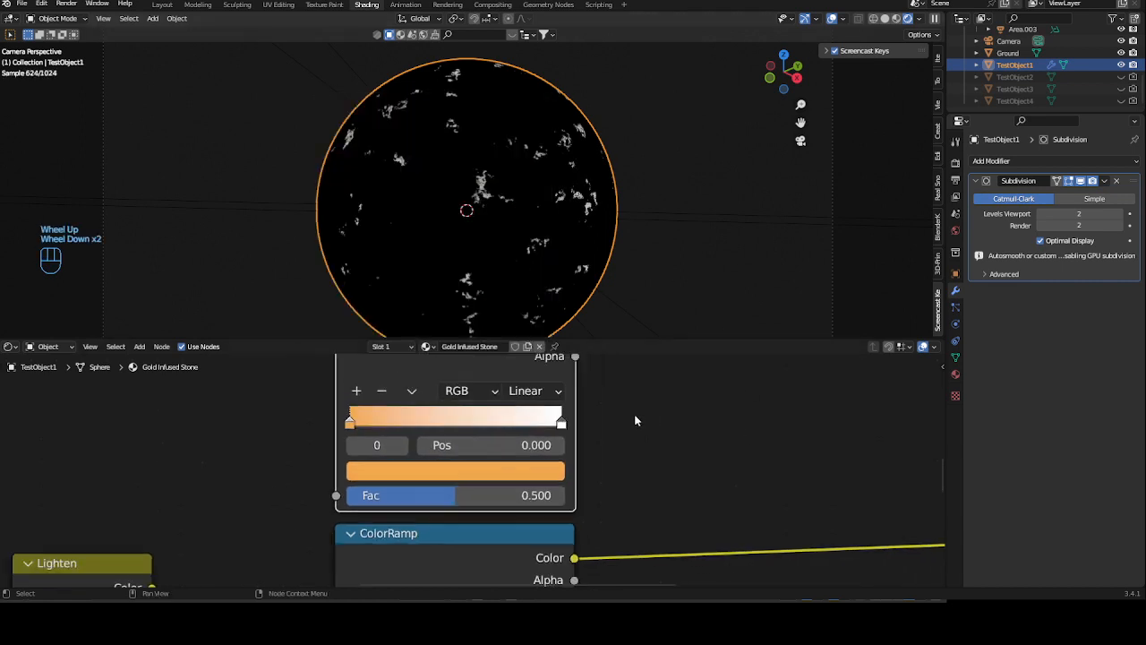
# Color the gold ramp's last stop a lighter yellow-gold
pyautogui.click(561, 421)
pyautogui.click(555, 428)
pyautogui.click(490, 472)
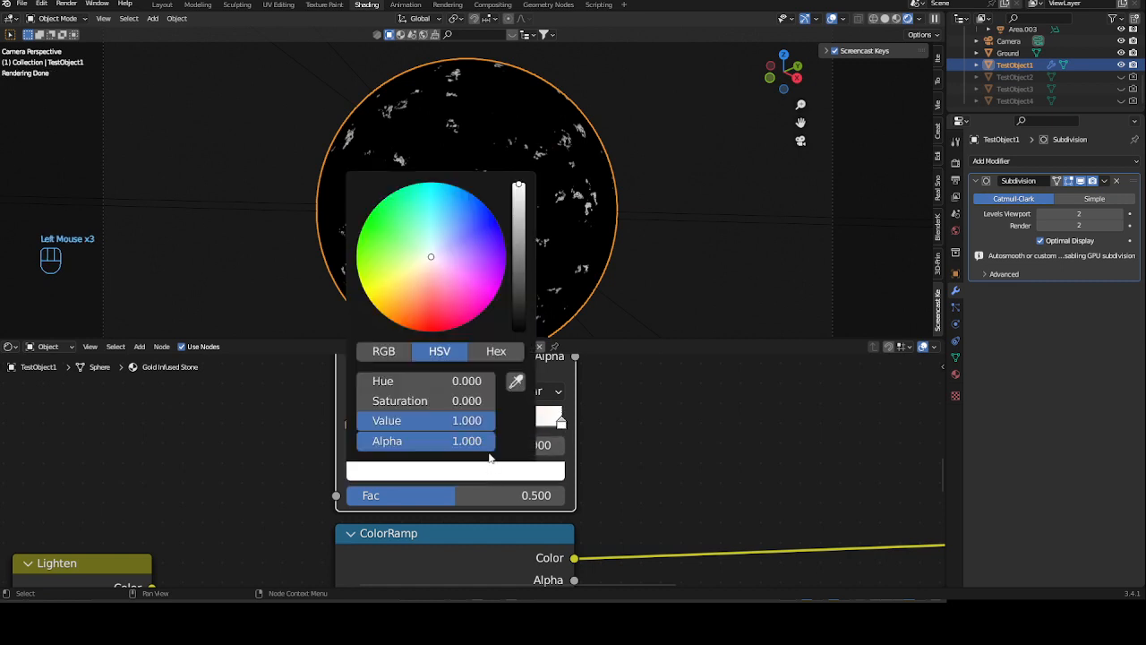
pyautogui.moveTo(413, 278)
pyautogui.mouseDown()
pyautogui.moveTo(395, 301)
pyautogui.moveTo(409, 284)
pyautogui.mouseUp()
pyautogui.scroll(-2, 651, 424)
pyautogui.moveTo(651, 422); pyautogui.dragTo(587, 419, button='middle')
pyautogui.scroll(-3, 615, 422)
pyautogui.scroll(3, 555, 444)
pyautogui.moveTo(579, 447); pyautogui.dragTo(595, 425, button='middle')
# Combine the gold and stone ColorRamps in a Mix node, preview it, and place it between the ramps and the Principled BSDF
pyautogui.keyDown('shift'); pyautogui.click(475, 468); pyautogui.keyUp('shift')
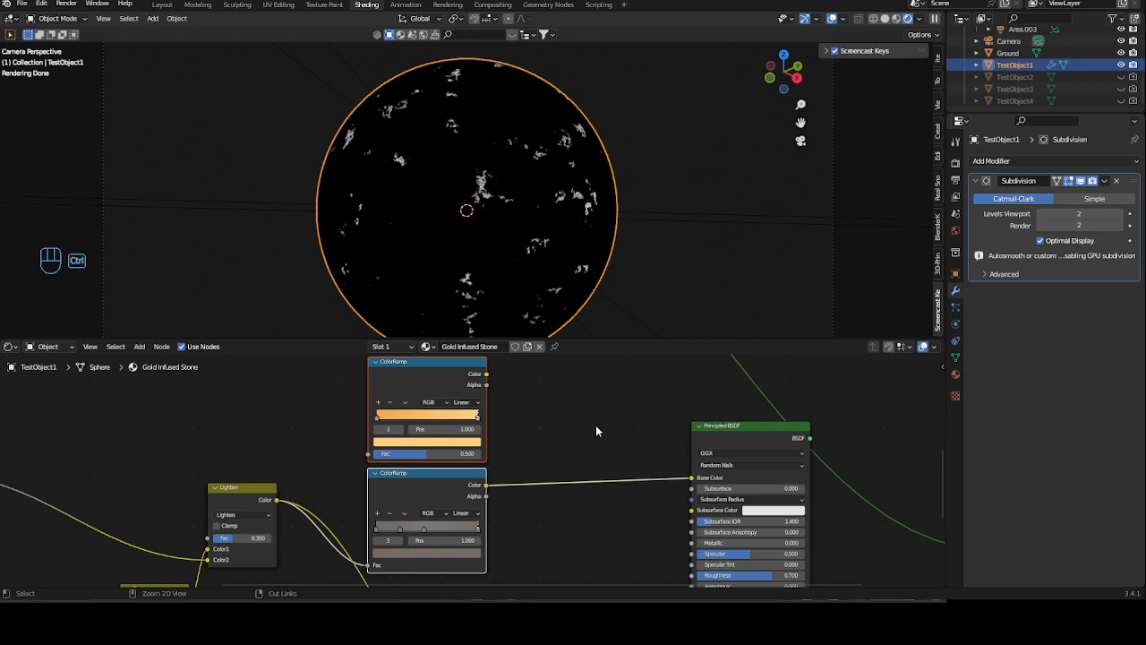
pyautogui.press('ctrl+KP_0')
pyautogui.click(540, 447)
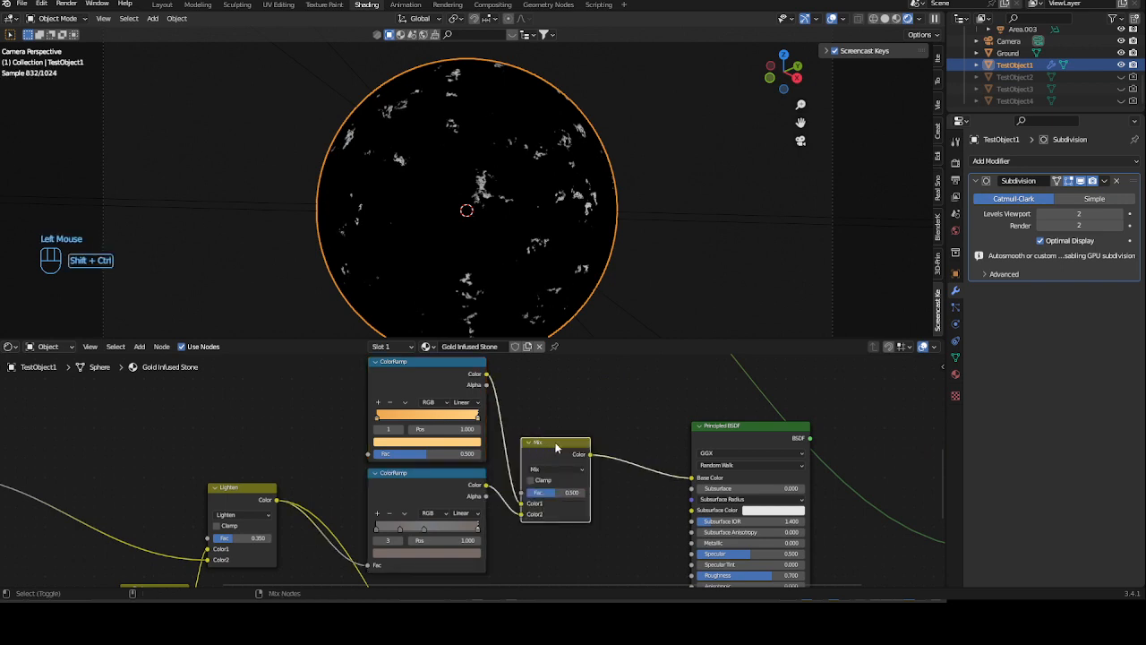
pyautogui.keyDown('ctrl'); pyautogui.keyDown('shift'); pyautogui.click(558, 445); pyautogui.keyUp('shift'); pyautogui.keyUp('ctrl')
pyautogui.moveTo(558, 445); pyautogui.dragTo(569, 409)
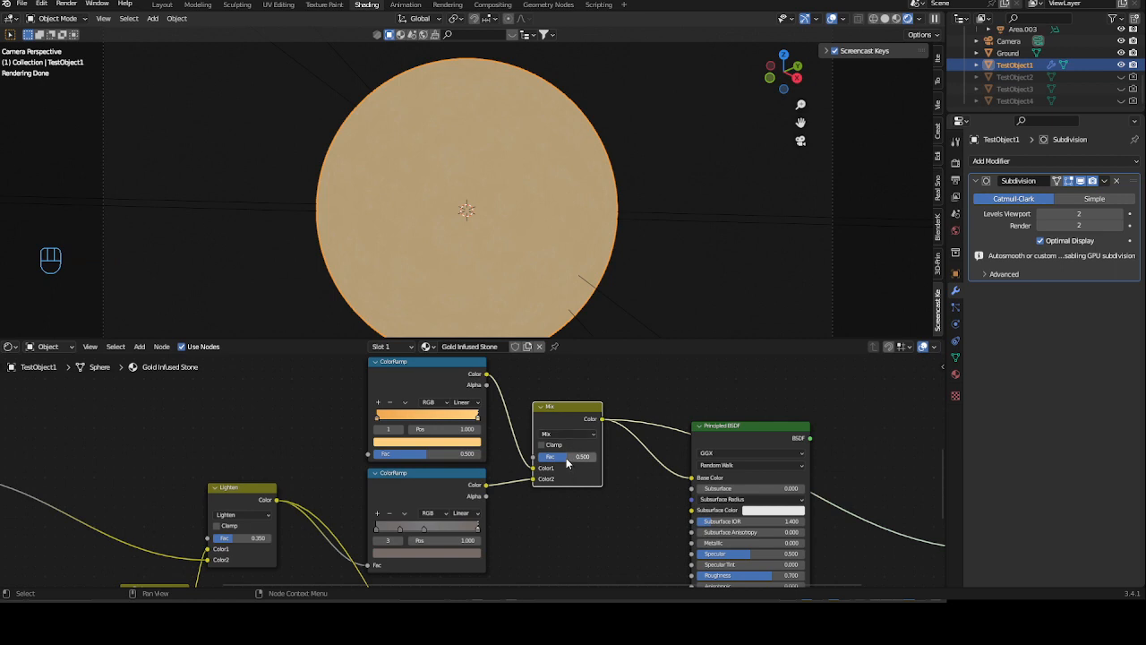
# Swap the new Mix node's color inputs and connect the final Darken mask to its factor
pyautogui.click(534, 473)
pyautogui.scroll(-3, 533, 428)
pyautogui.moveTo(539, 414); pyautogui.dragTo(595, 494, button='middle')
pyautogui.moveTo(569, 377); pyautogui.dragTo(454, 456, button='middle')
pyautogui.scroll(-1, 447, 455)
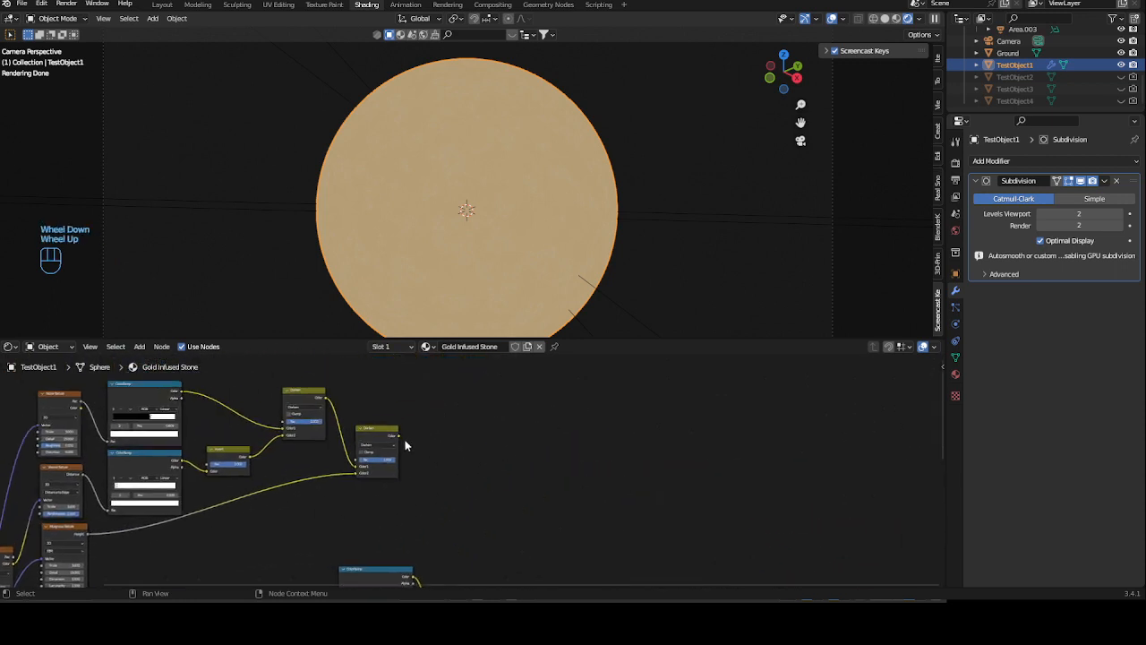
pyautogui.scroll(2, 406, 444)
pyautogui.moveTo(383, 427); pyautogui.dragTo(434, 507)
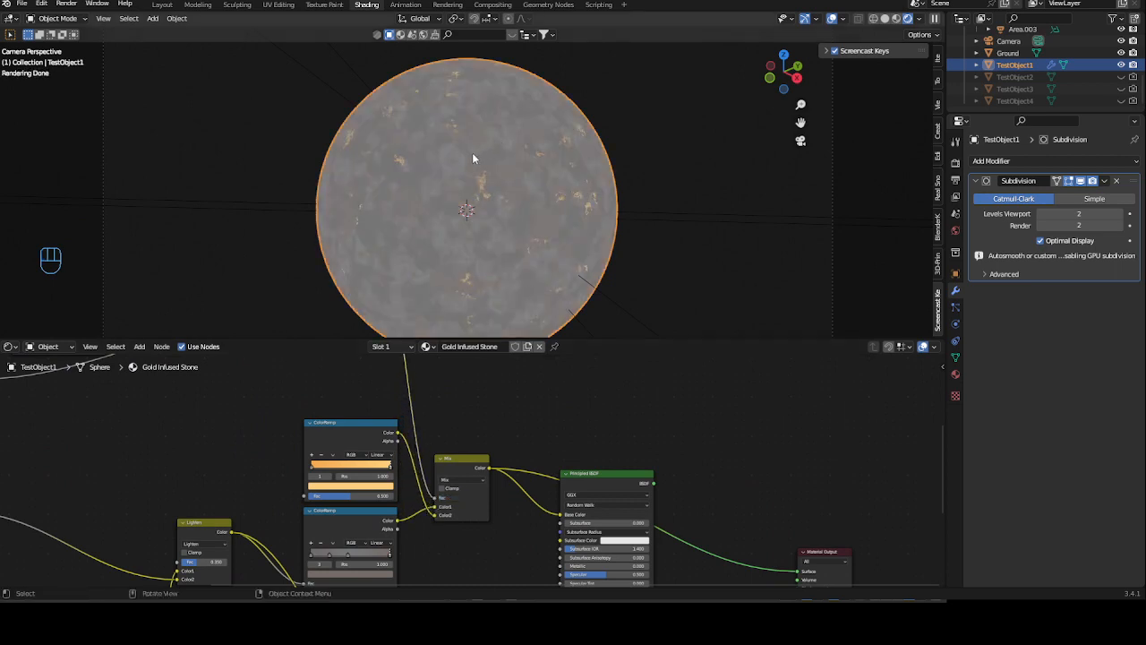
# Inspect the gold veins up close, output the Principled BSDF to the material surface, and reposition that node slightly
pyautogui.scroll(4, 472, 158)
pyautogui.scroll(3, 526, 176)
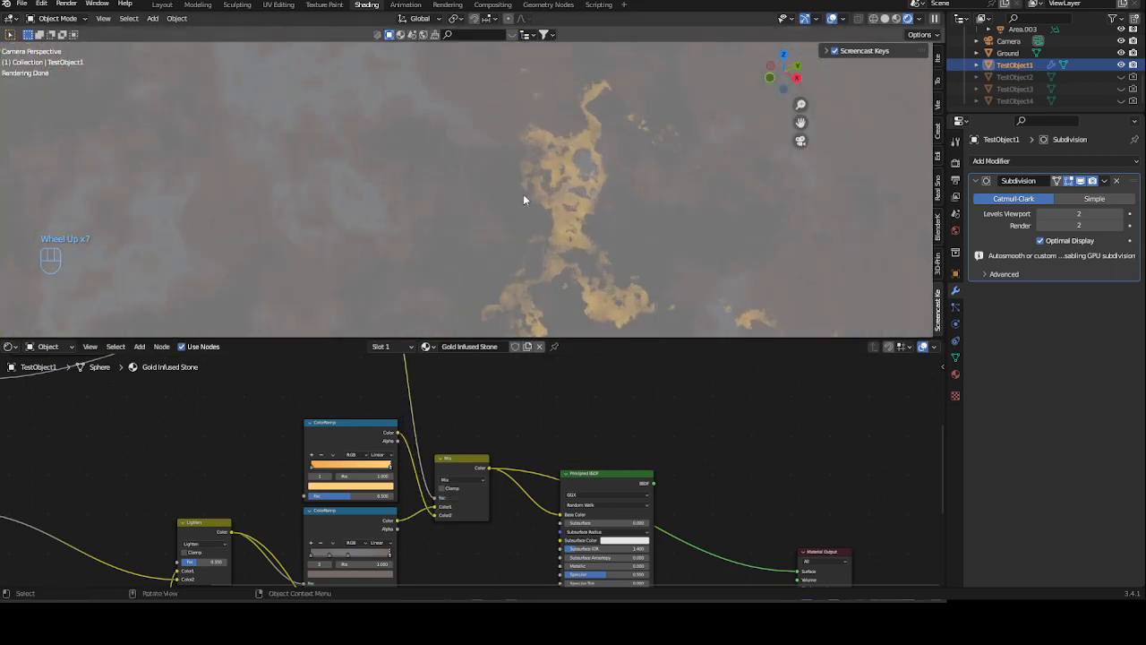
pyautogui.scroll(-9, 577, 183)
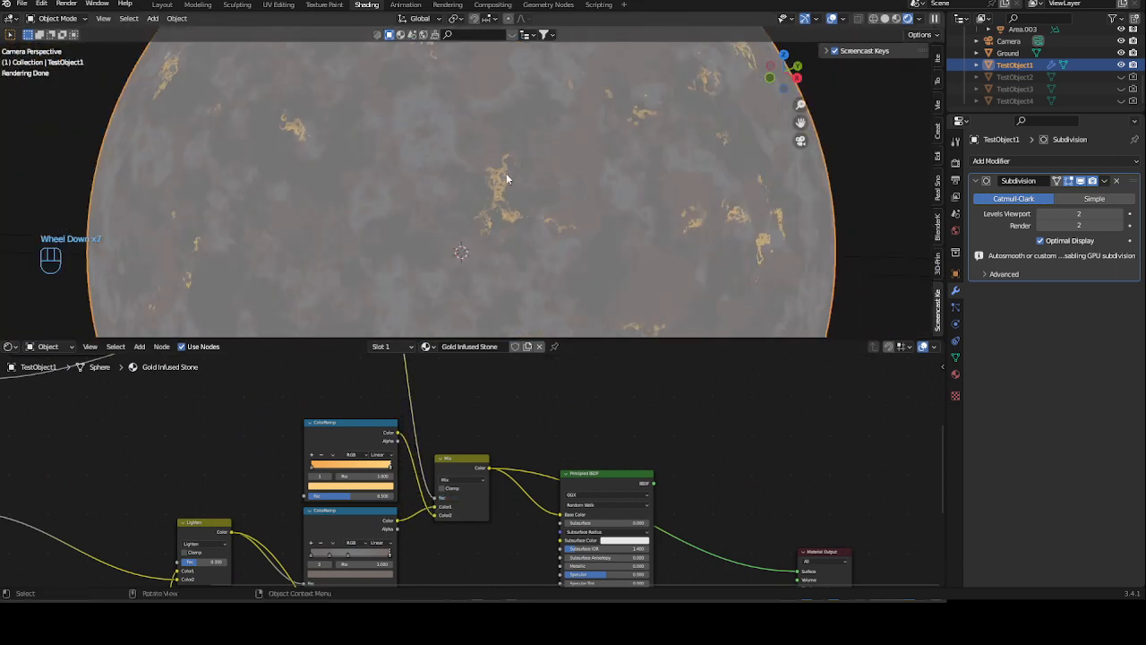
pyautogui.keyDown('ctrl'); pyautogui.keyDown('shift'); pyautogui.click(602, 472); pyautogui.keyUp('shift'); pyautogui.keyUp('ctrl')
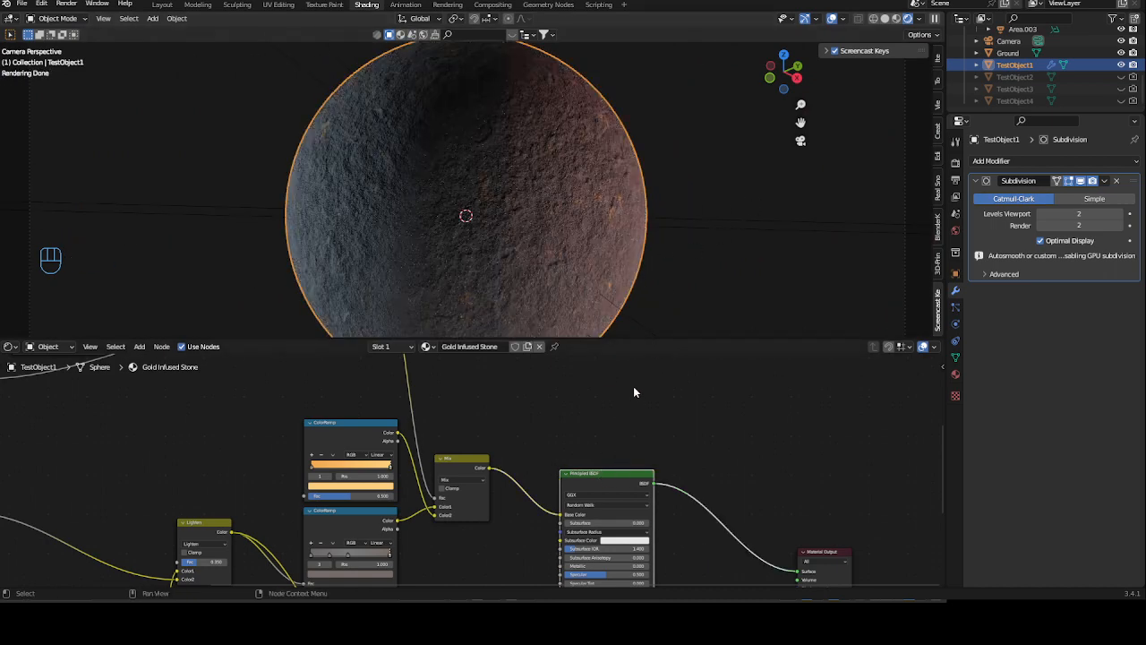
pyautogui.moveTo(614, 474); pyautogui.dragTo(627, 464)
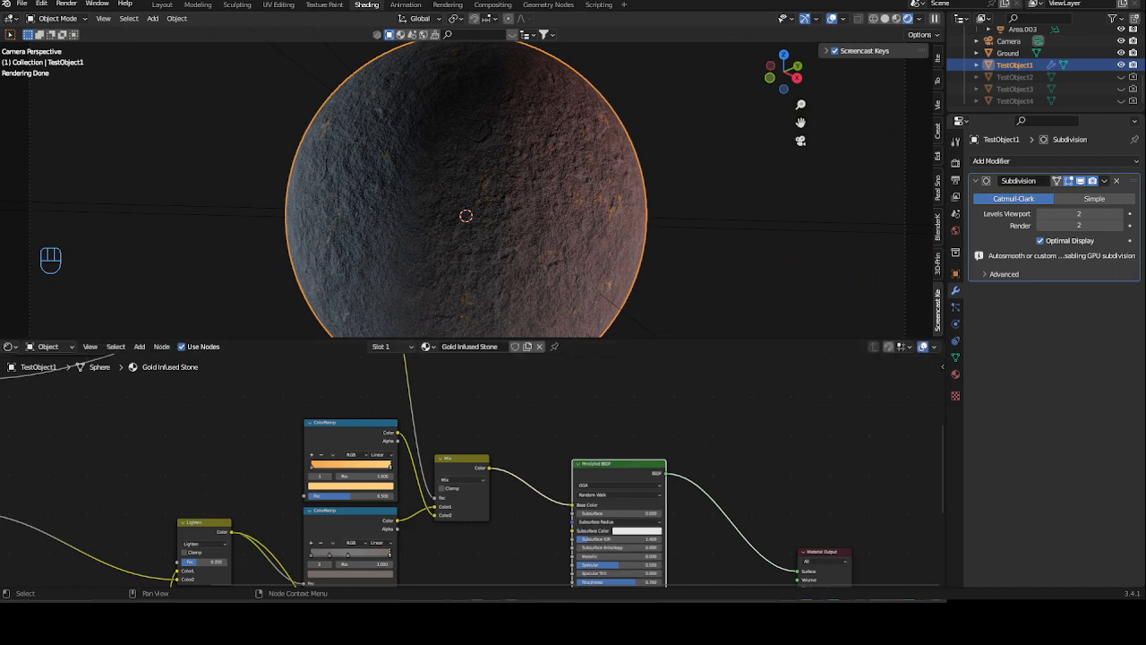
# Connect the final Darken mask to the Principled BSDF's Metallic input and examine the gold on the sphere
pyautogui.scroll(-2, 540, 489)
pyautogui.moveTo(540, 489); pyautogui.dragTo(417, 368, button='middle')
pyautogui.scroll(3, 417, 368)
pyautogui.moveTo(410, 370); pyautogui.dragTo(616, 417)
pyautogui.moveTo(405, 422); pyautogui.dragTo(400, 468, button='middle')
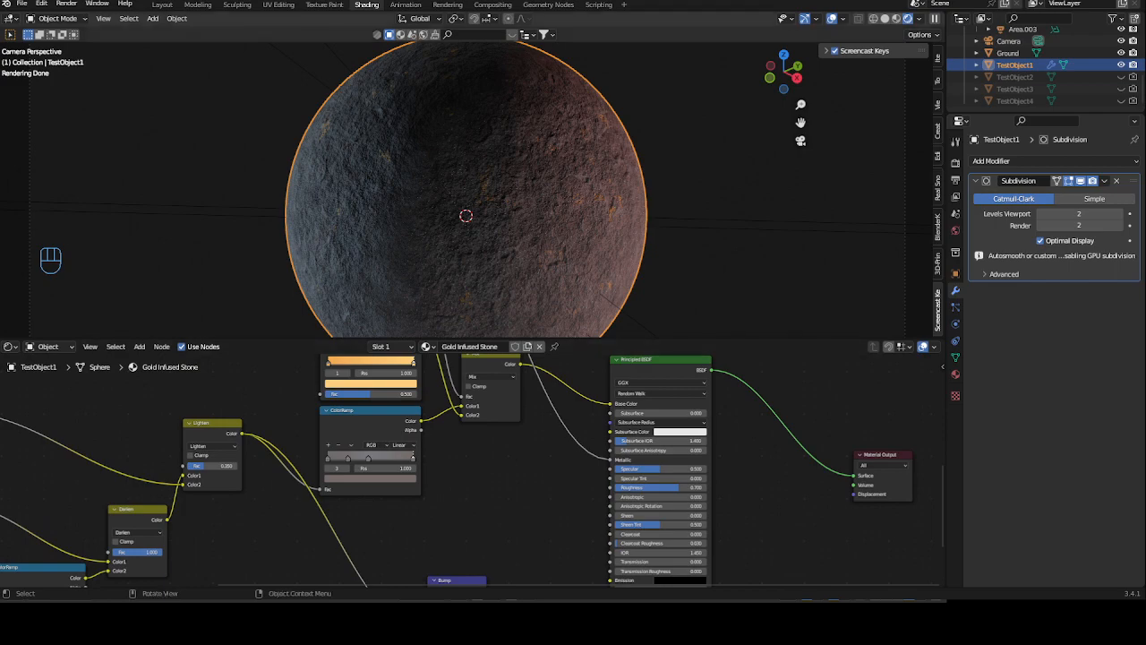
pyautogui.scroll(3, 466, 215)
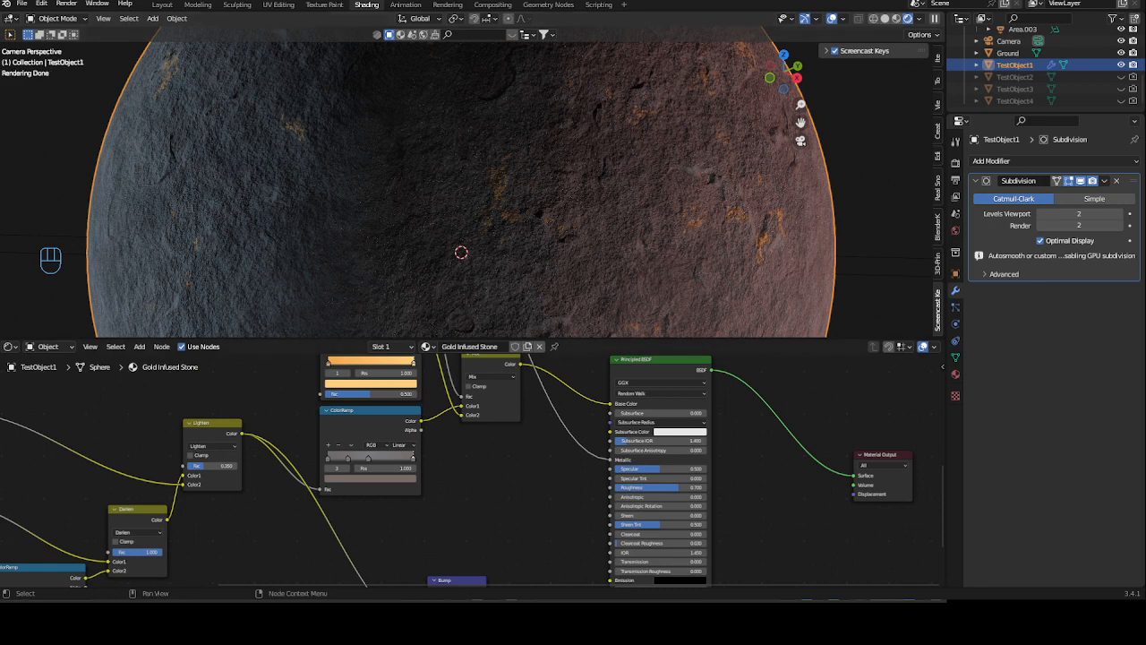
# Add a ColorRamp node below the stone ramp and connect its color to the Principled BSDF's Roughness input
pyautogui.moveTo(541, 505); pyautogui.dragTo(473, 448, button='middle')
pyautogui.scroll(2, 653, 419)
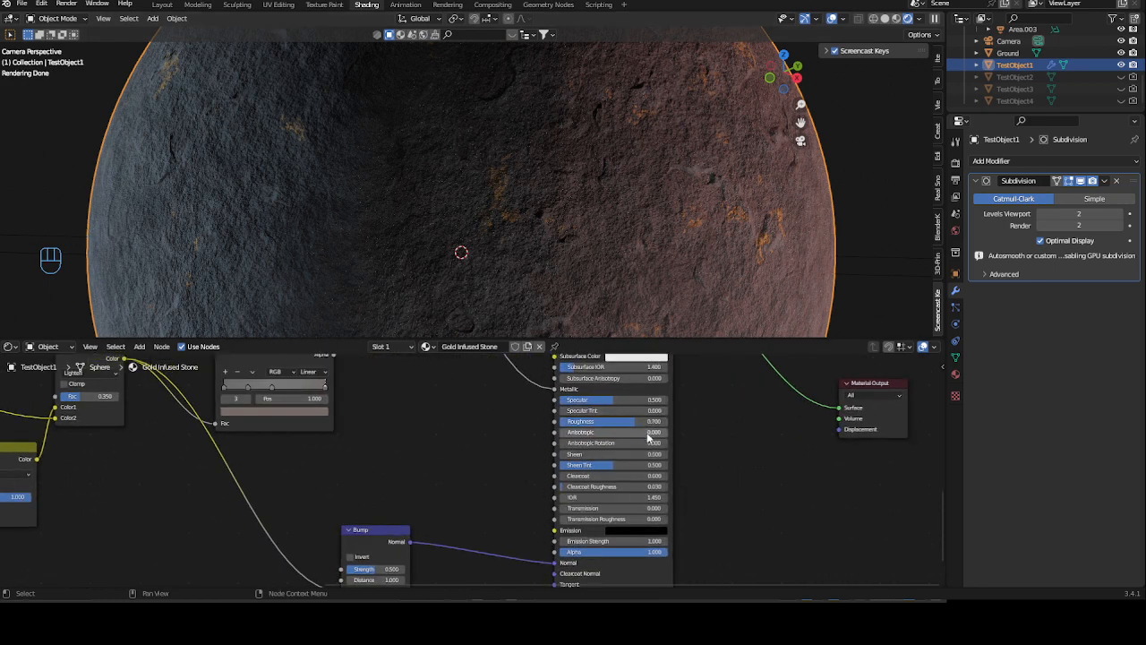
pyautogui.moveTo(418, 453); pyautogui.dragTo(404, 503, button='middle')
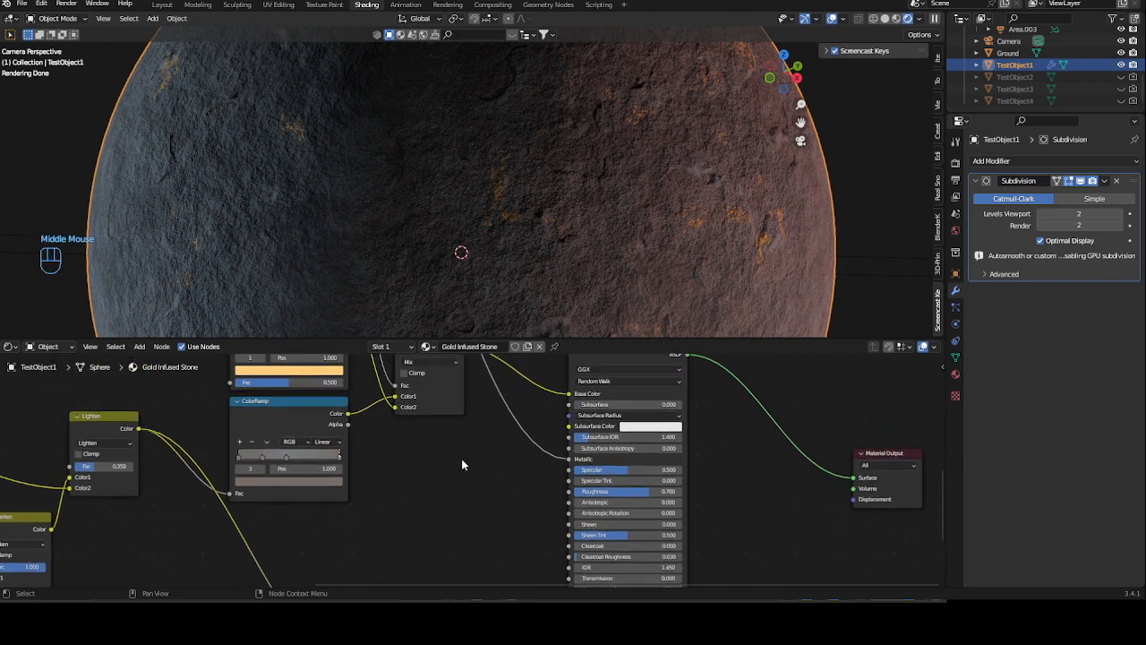
pyautogui.scroll(-2, 464, 454)
pyautogui.moveTo(456, 455); pyautogui.dragTo(497, 467, button='middle')
pyautogui.hotkey('shift', 'a')
pyautogui.write('co')
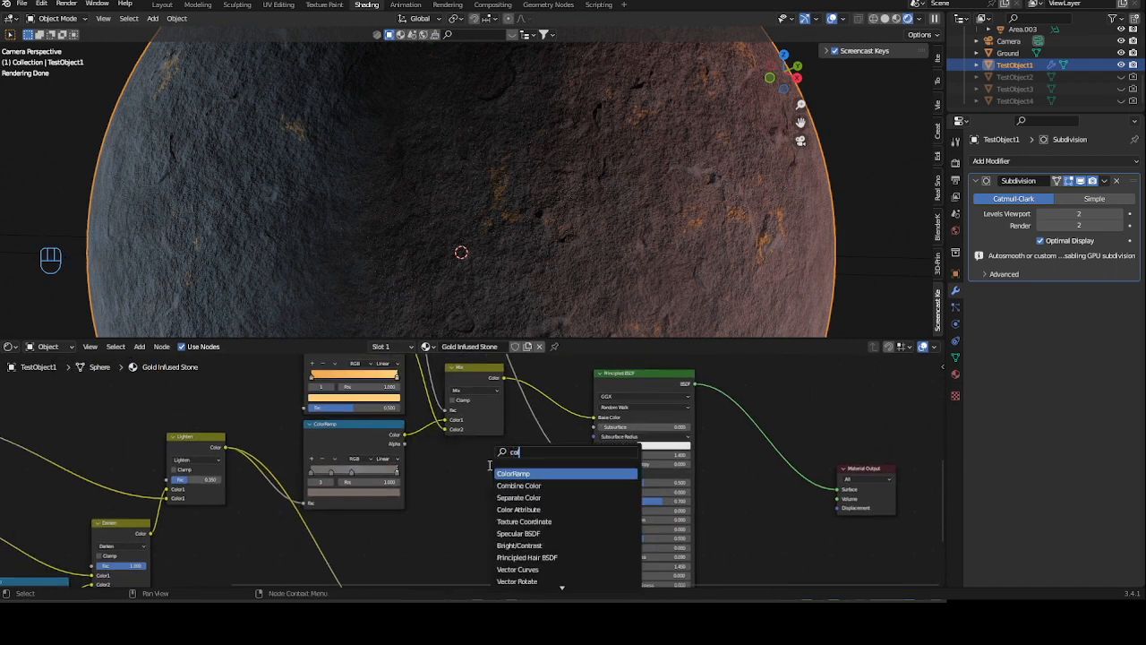
pyautogui.press('Return')
pyautogui.click(550, 498)
pyautogui.moveTo(550, 497); pyautogui.dragTo(594, 500)
pyautogui.scroll(1, 508, 475)
pyautogui.moveTo(508, 474); pyautogui.dragTo(507, 448, button='middle')
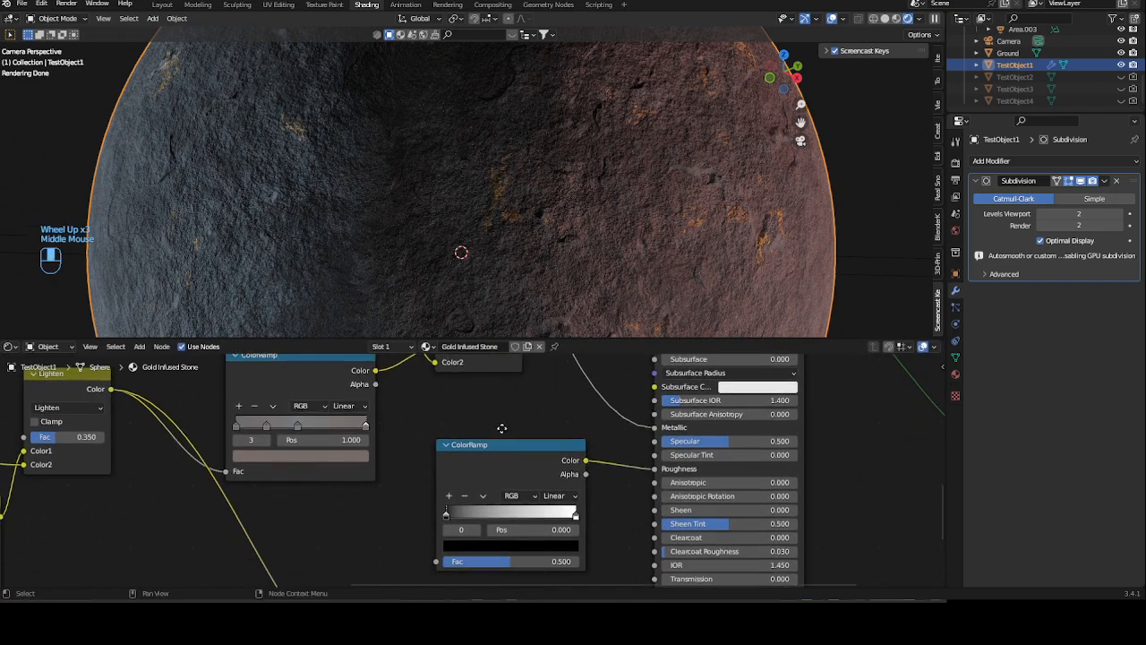
# Drive the roughness ColorRamp's factor with the final Darken vein mask
pyautogui.scroll(-2, 400, 383)
pyautogui.moveTo(400, 382); pyautogui.dragTo(445, 402, button='middle')
pyautogui.moveTo(448, 403); pyautogui.dragTo(499, 464)
pyautogui.scroll(3, 614, 446)
pyautogui.moveTo(649, 441); pyautogui.dragTo(562, 467, button='middle')
pyautogui.scroll(3, 564, 459)
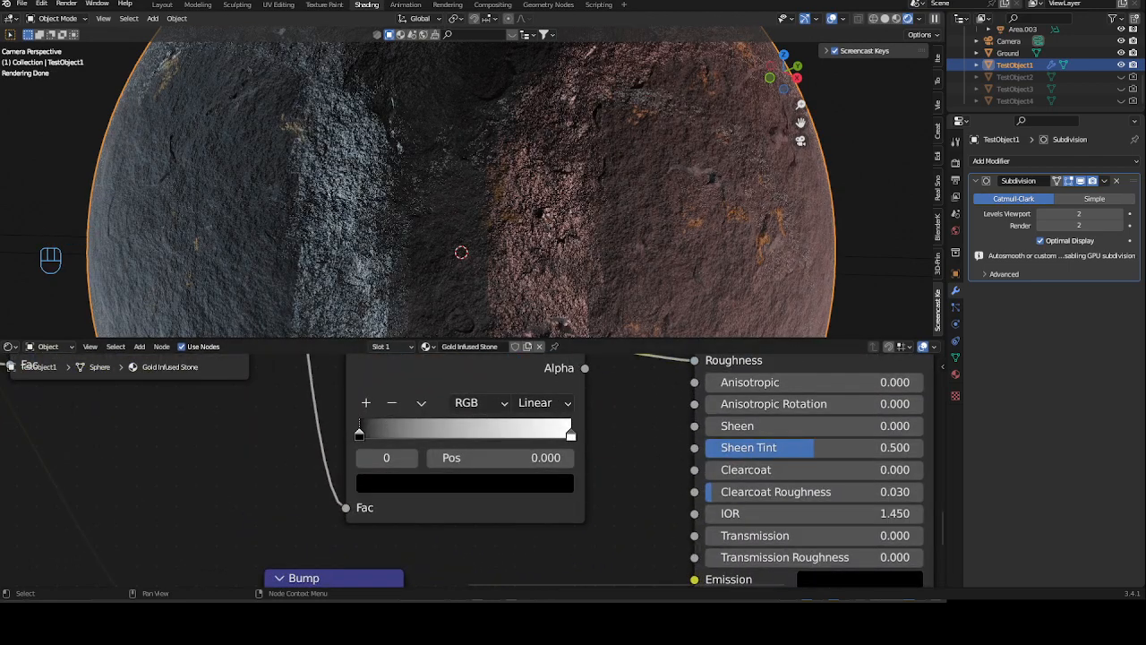
# Set the roughness ColorRamp's first stop to light gray and its last stop to dark gray
pyautogui.scroll(-1, 467, 471)
pyautogui.scroll(2, 466, 470)
pyautogui.click(438, 480)
pyautogui.moveTo(537, 309); pyautogui.dragTo(538, 192)
pyautogui.click(589, 430)
pyautogui.click(570, 482)
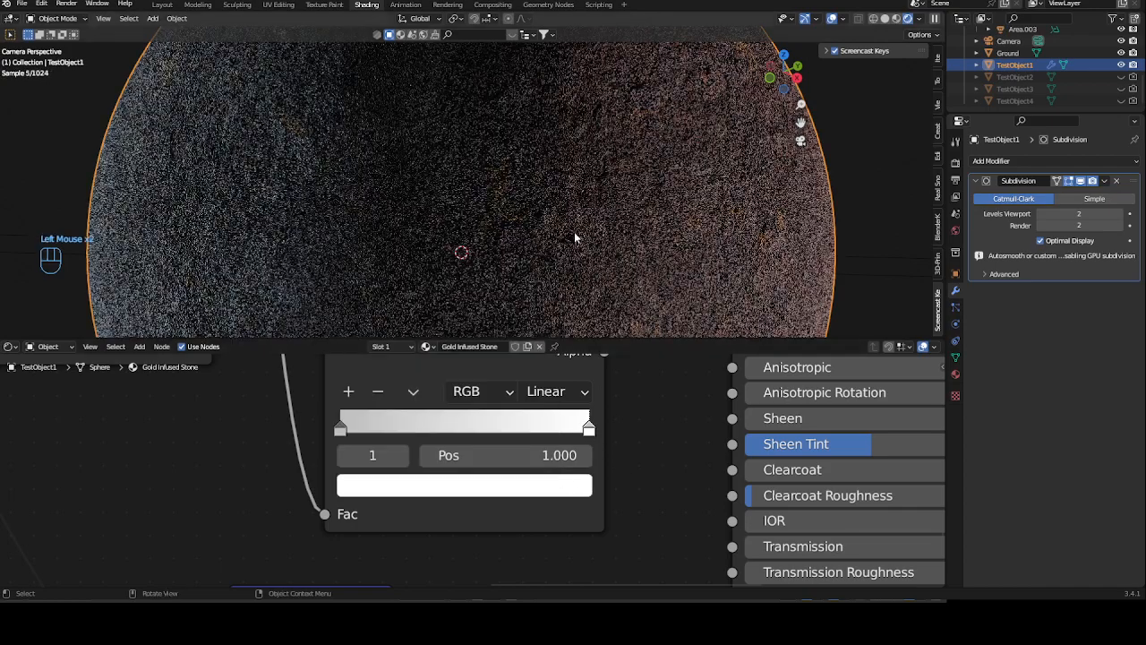
pyautogui.click(538, 485)
pyautogui.moveTo(545, 233); pyautogui.dragTo(537, 268)
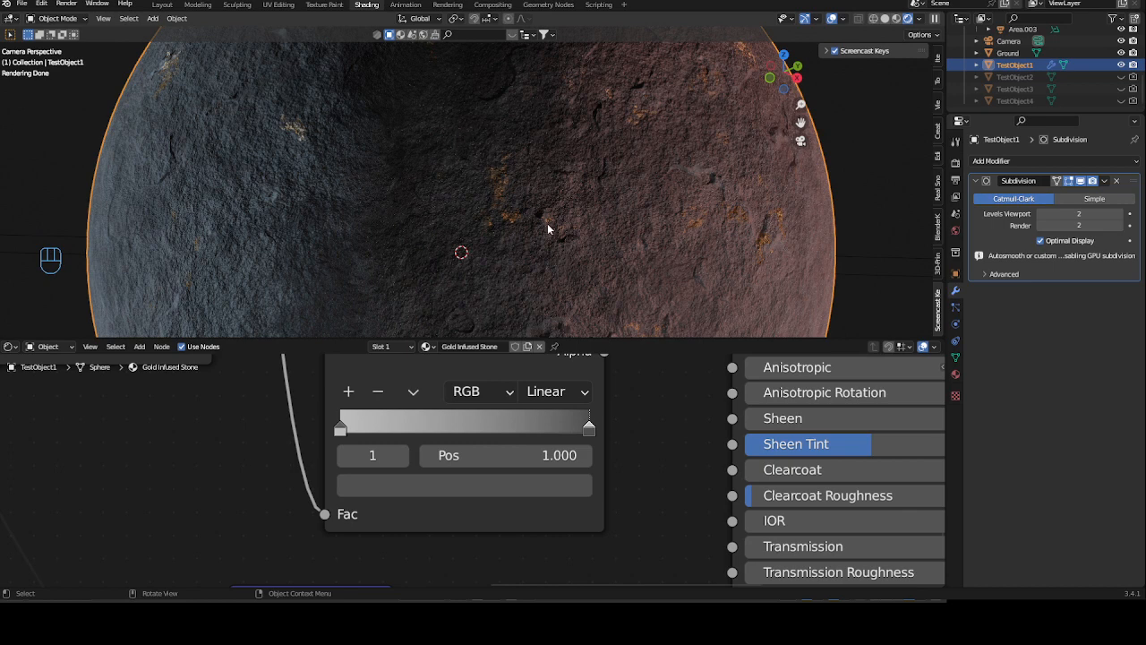
pyautogui.scroll(-5, 545, 188)
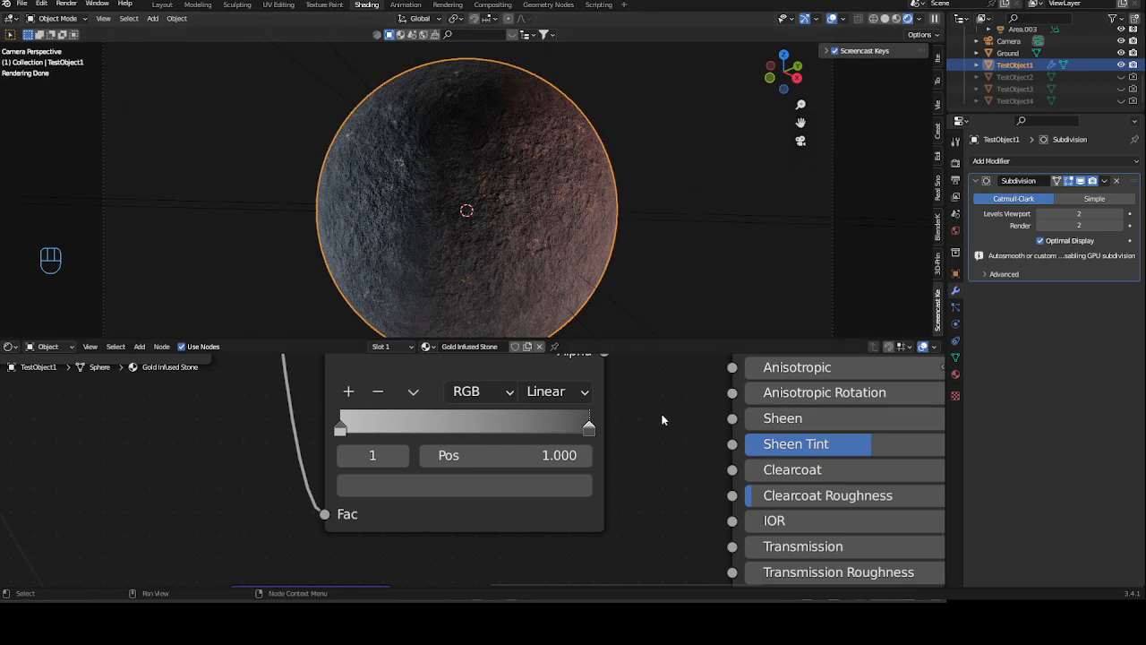
pyautogui.scroll(-5, 662, 416)
pyautogui.scroll(-2, 457, 543)
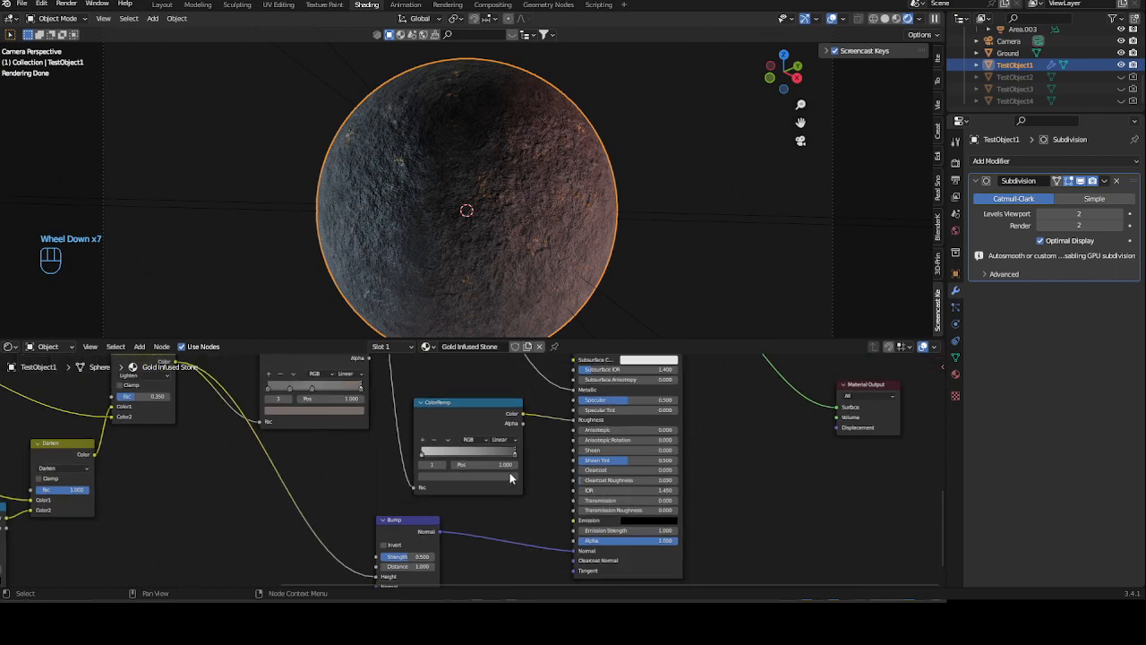
# Duplicate the Bump node and insert the copy between the original Bump and the Principled BSDF's Normal input
pyautogui.scroll(4, 509, 195)
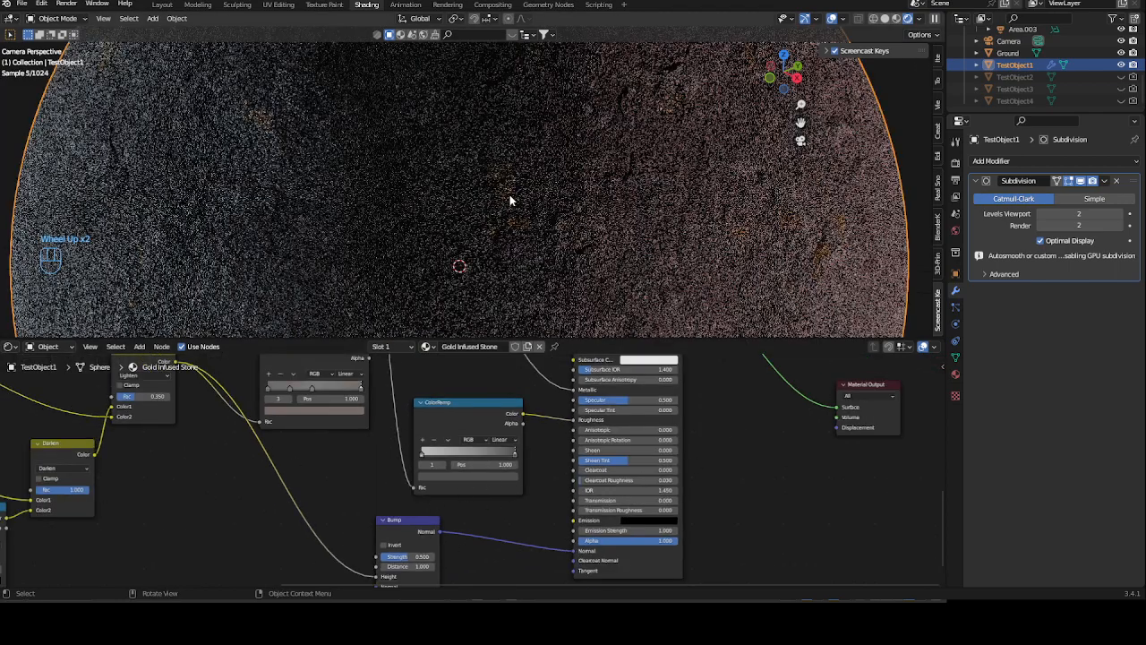
pyautogui.scroll(-4, 494, 444)
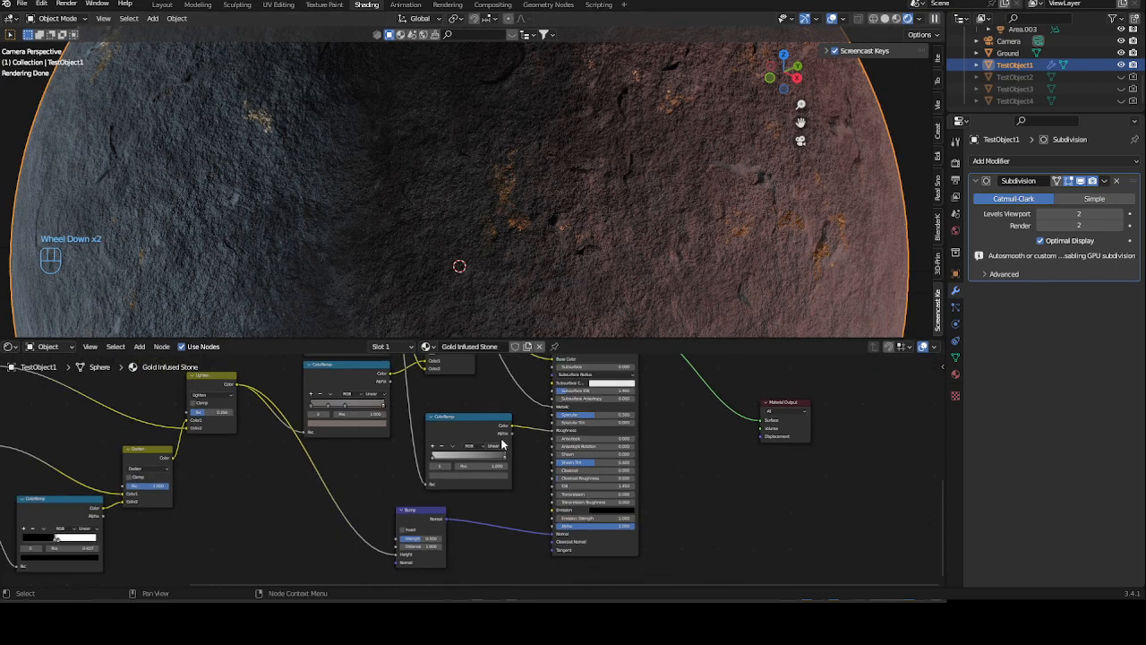
pyautogui.moveTo(464, 417); pyautogui.dragTo(470, 432, button='middle')
pyautogui.click(448, 516)
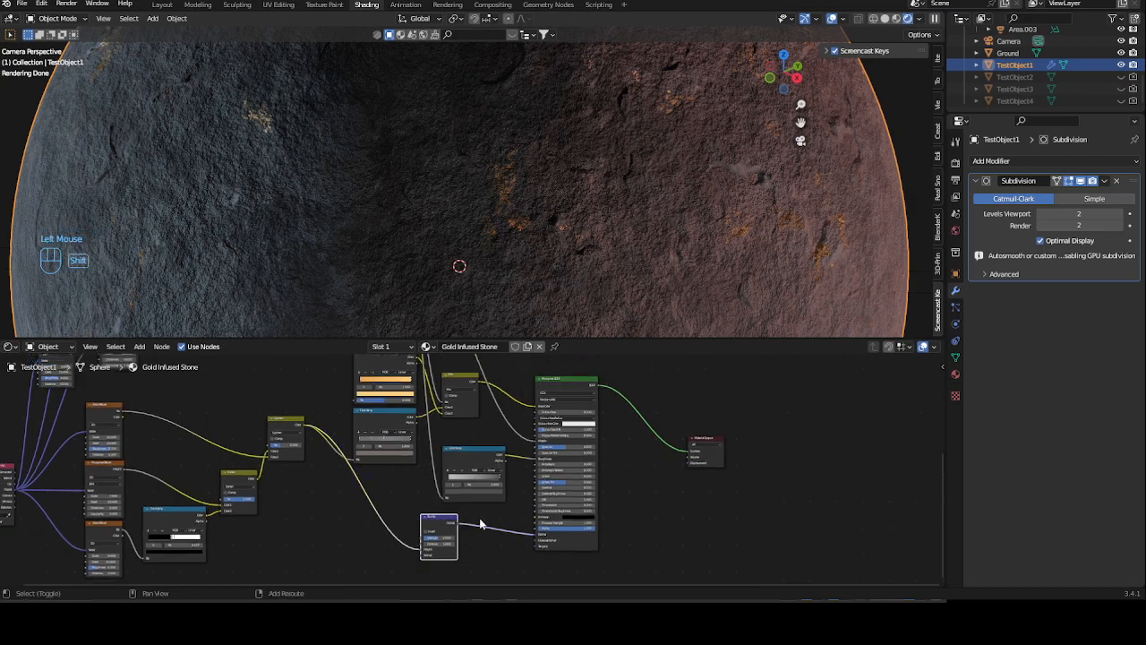
pyautogui.hotkey('shift', 'd')
pyautogui.click(542, 520)
# Connect the final Darken vein mask to the second Bump node's Height input
pyautogui.scroll(-3, 328, 394)
pyautogui.moveTo(324, 392); pyautogui.dragTo(351, 500, button='middle')
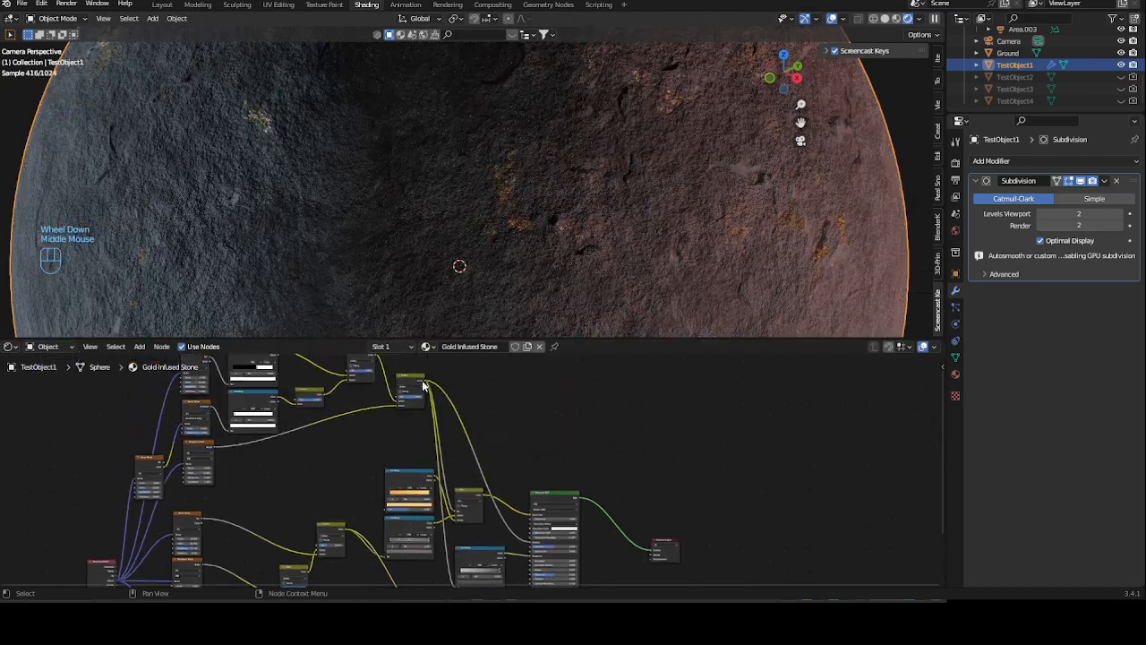
pyautogui.moveTo(428, 385); pyautogui.dragTo(504, 503)
pyautogui.scroll(4, 538, 512)
pyautogui.scroll(5, 542, 508)
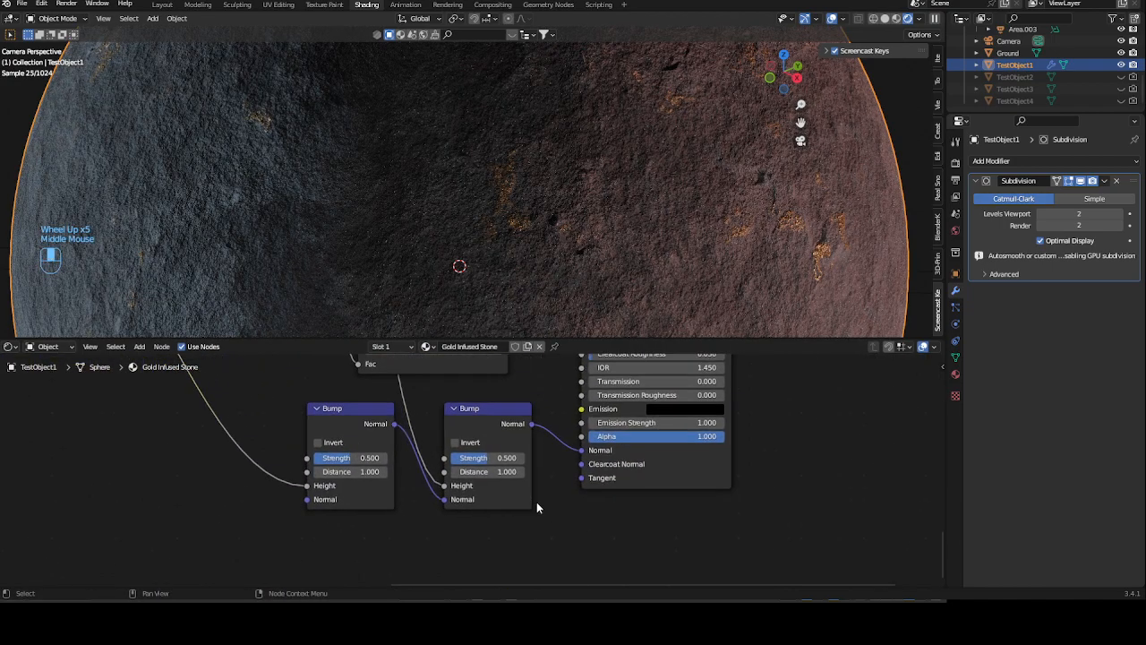
# Set the second Bump node's strength to 1, enable its Invert option and inspect the sphere
pyautogui.click(548, 448)
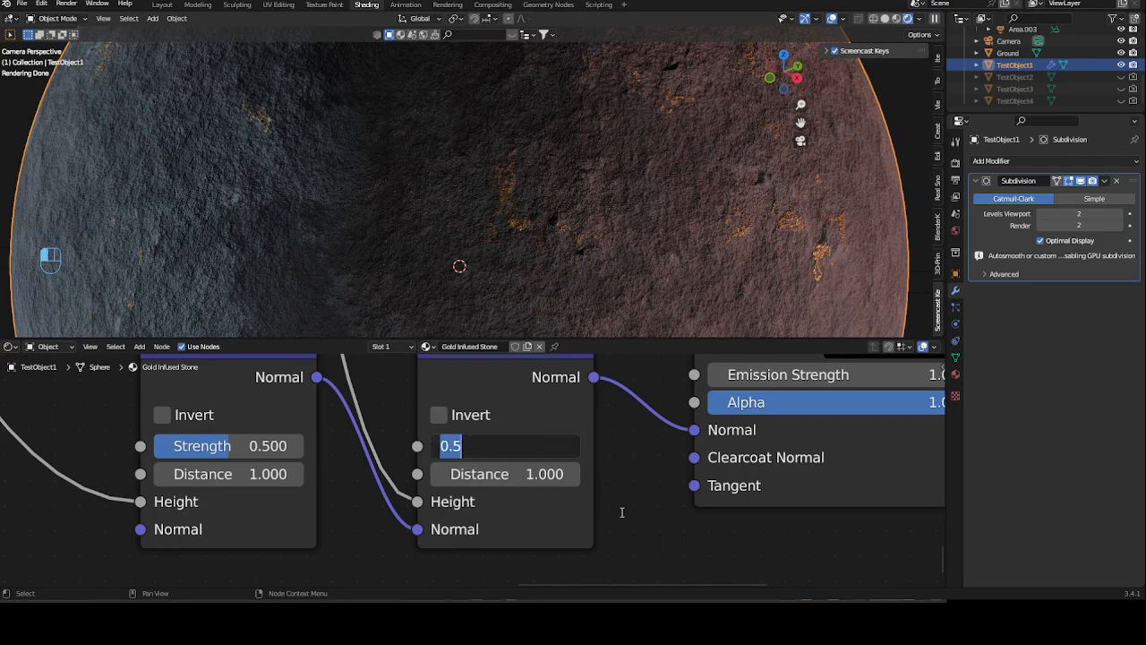
pyautogui.write('1')
pyautogui.press('Return')
pyautogui.click(439, 415)
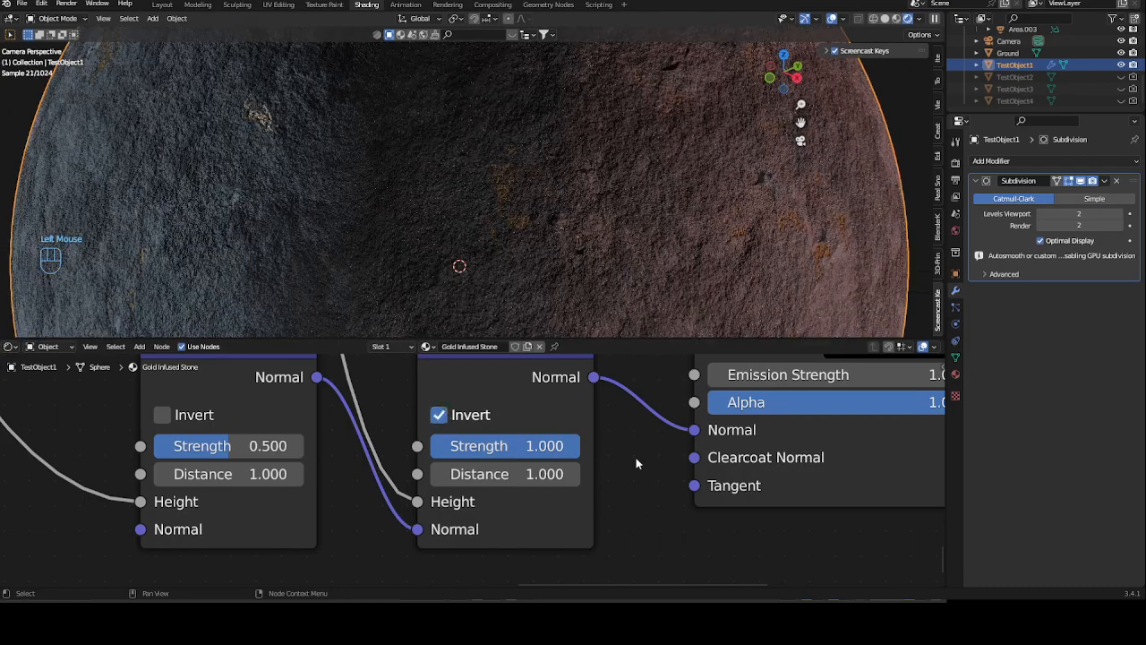
pyautogui.scroll(-2, 543, 199)
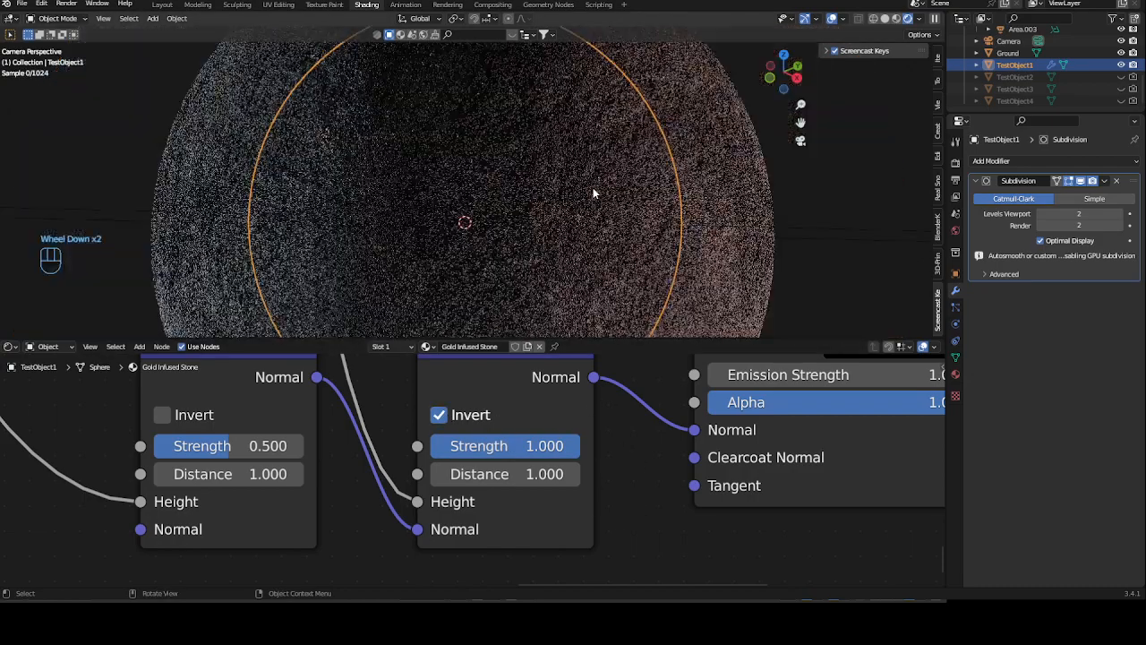
pyautogui.click(707, 234)
pyautogui.click(635, 230)
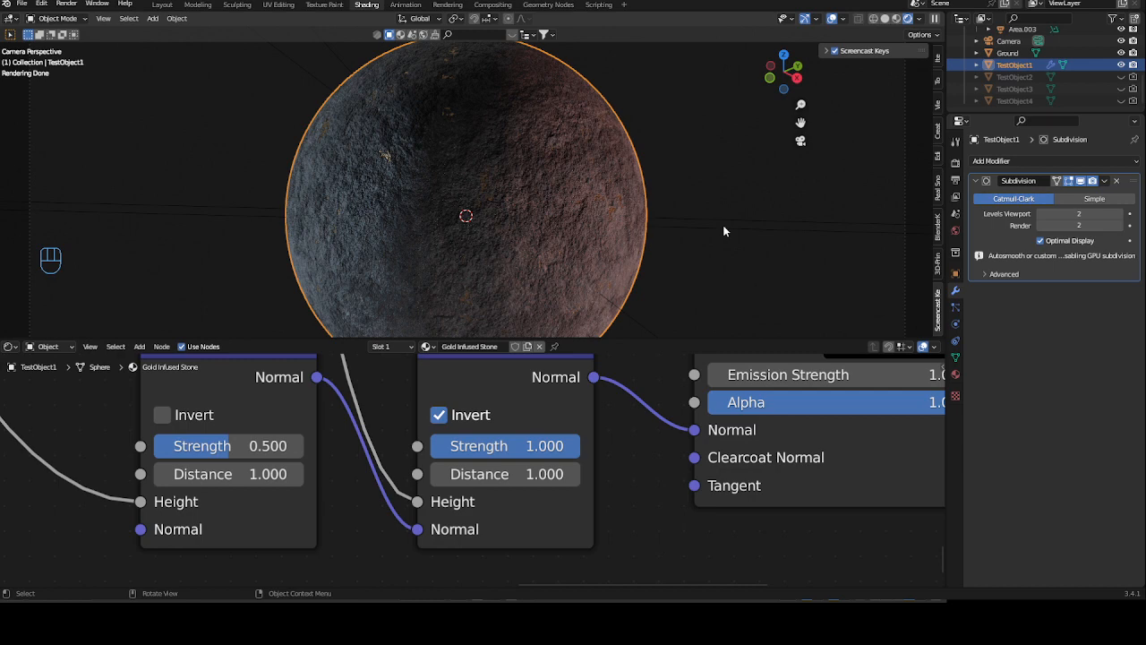
# Select the stone-surface nodes from the texture coordinates through the first Bump node and review the overall node tree
pyautogui.scroll(-7, 382, 432)
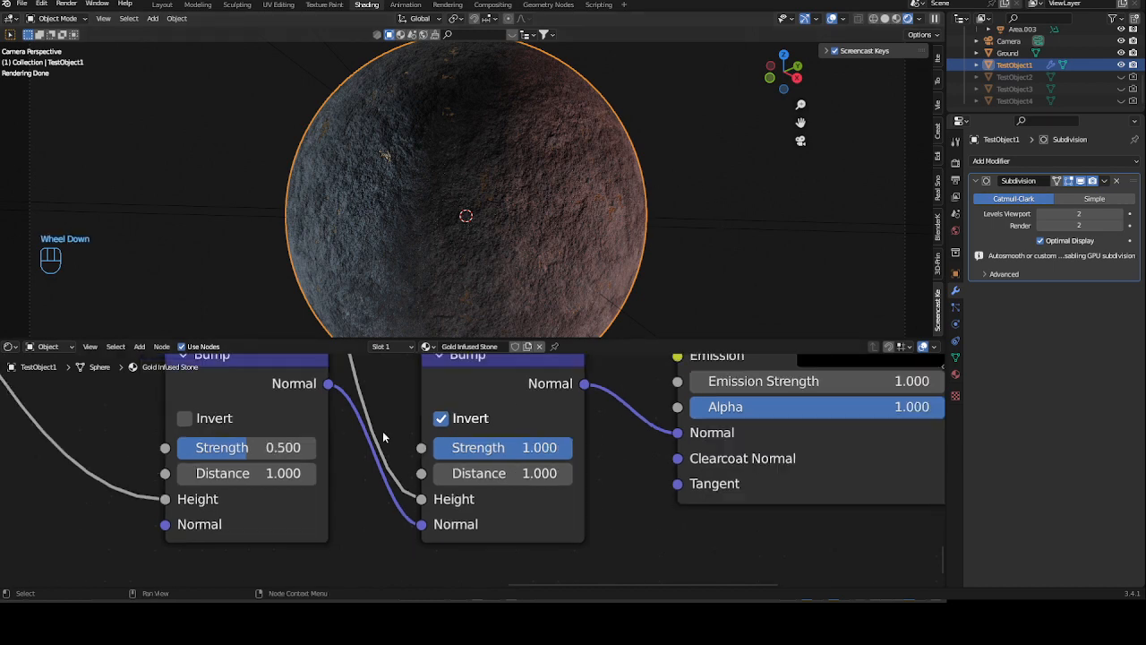
pyautogui.moveTo(283, 436); pyautogui.dragTo(312, 471, button='middle')
pyautogui.scroll(-2, 311, 471)
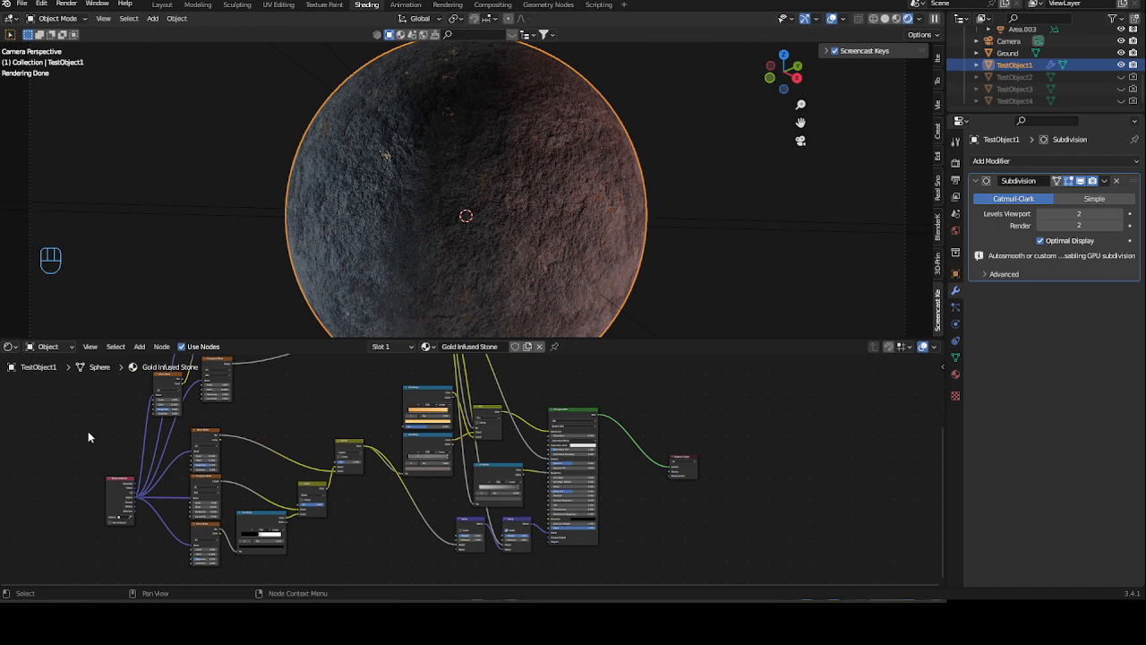
pyautogui.moveTo(68, 430); pyautogui.dragTo(495, 601)
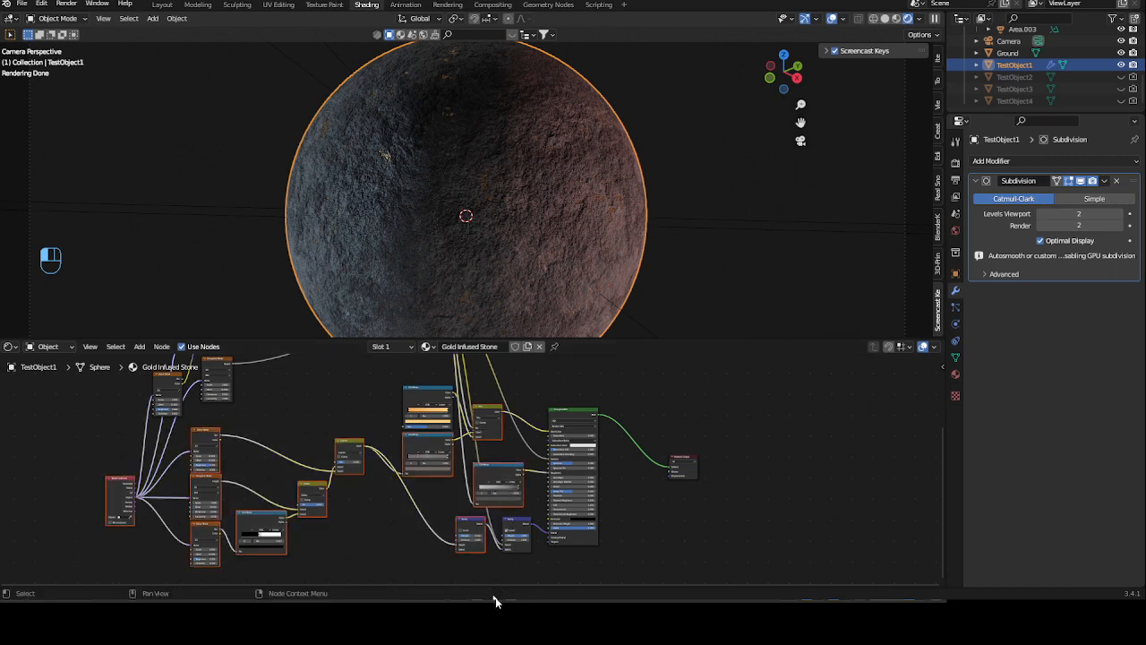
pyautogui.moveTo(584, 391); pyautogui.dragTo(544, 418, button='middle')
pyautogui.scroll(-2, 440, 415)
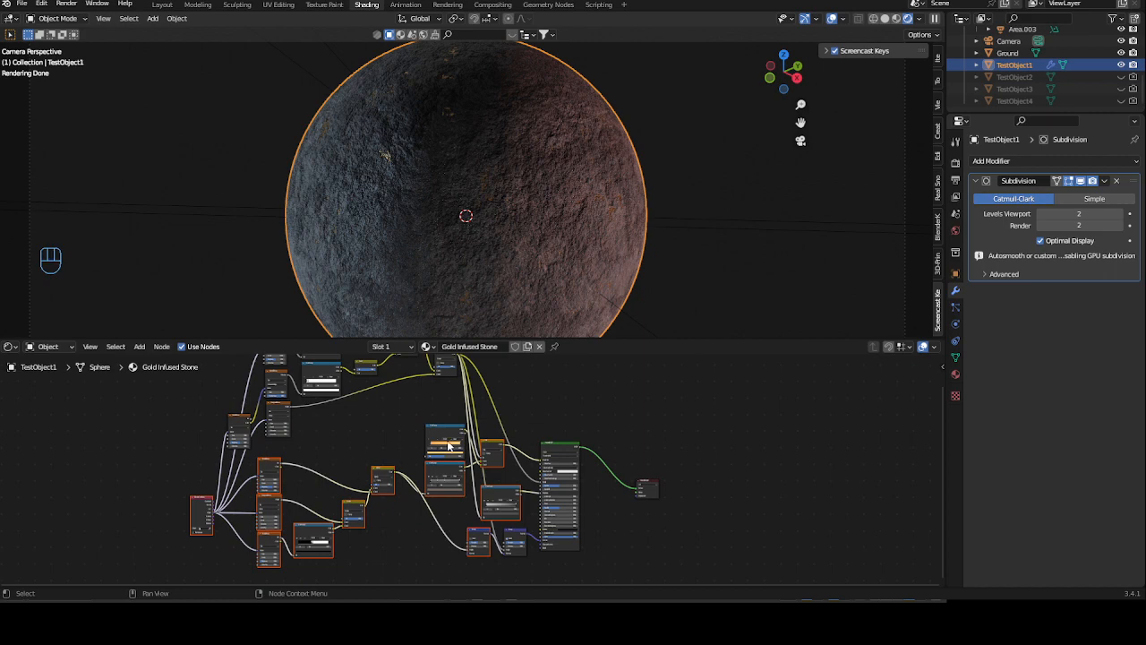
pyautogui.scroll(2, 394, 422)
pyautogui.moveTo(399, 428); pyautogui.dragTo(520, 451, button='middle')
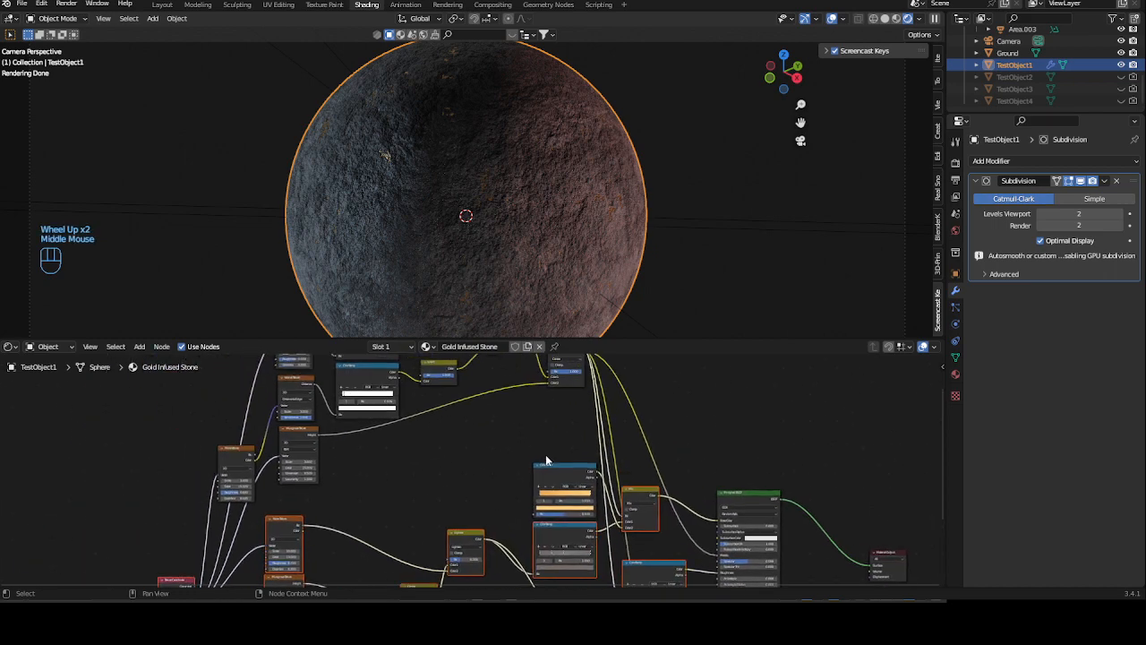